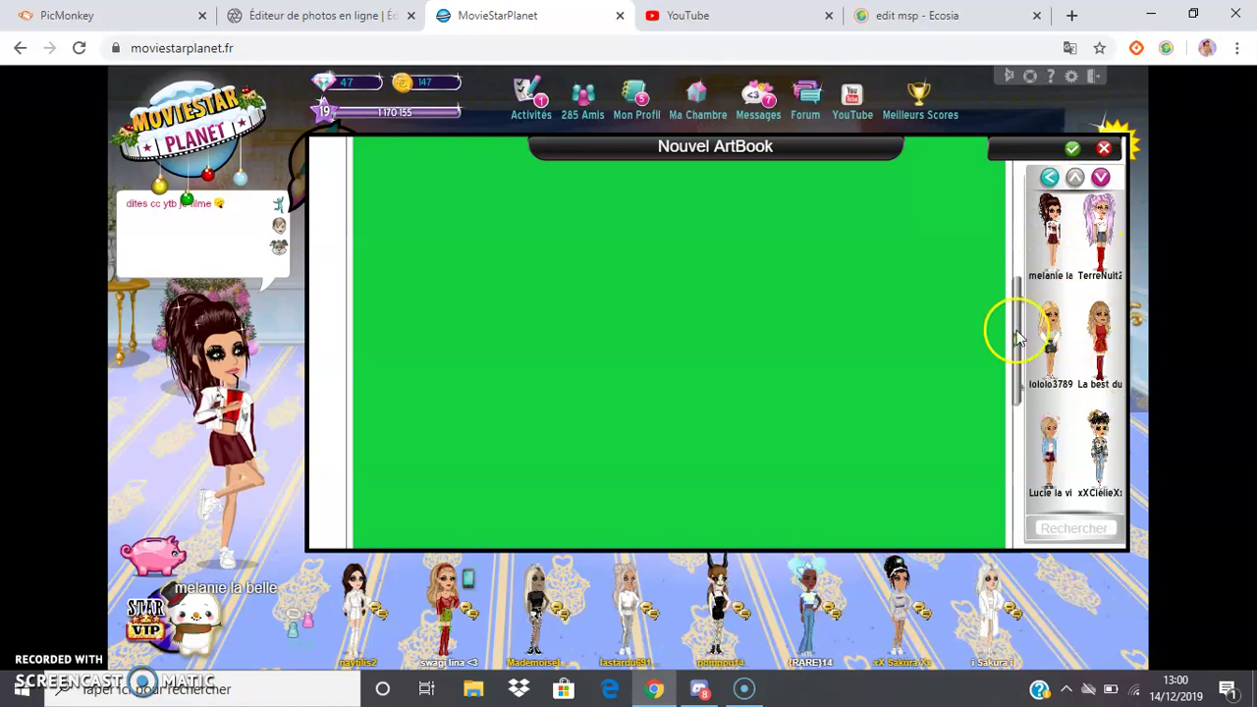
Add the own avatar in the maroon skirt to the green ArtBook page and move it towards the centre
left_click(1057, 371)
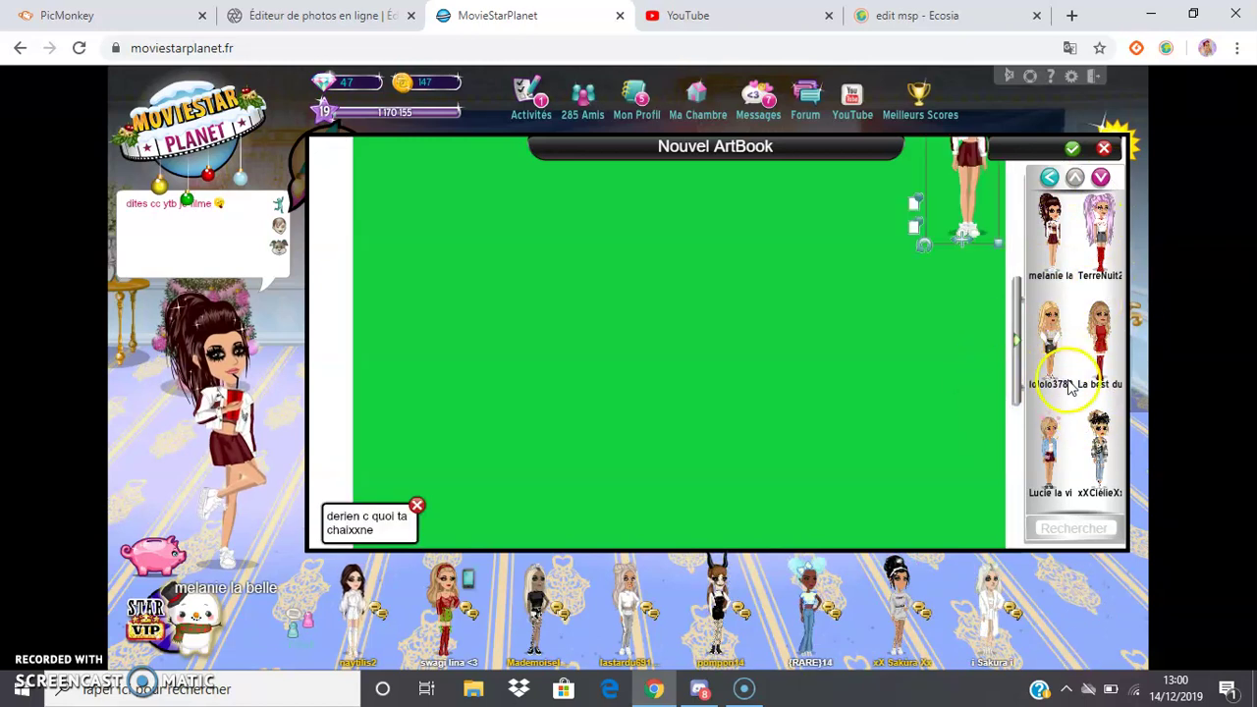
left_click(832, 296)
left_click(560, 423)
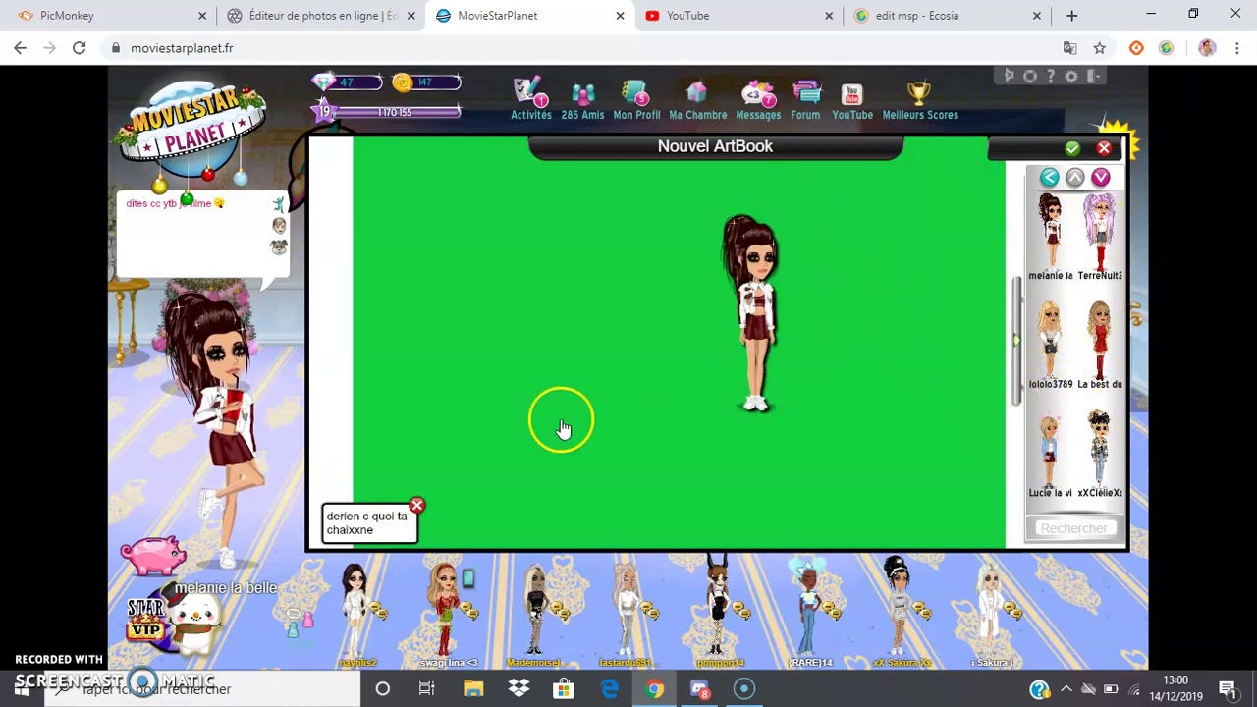
Reply to the friend's chat message with the channel name and close the conversation
left_click(375, 519)
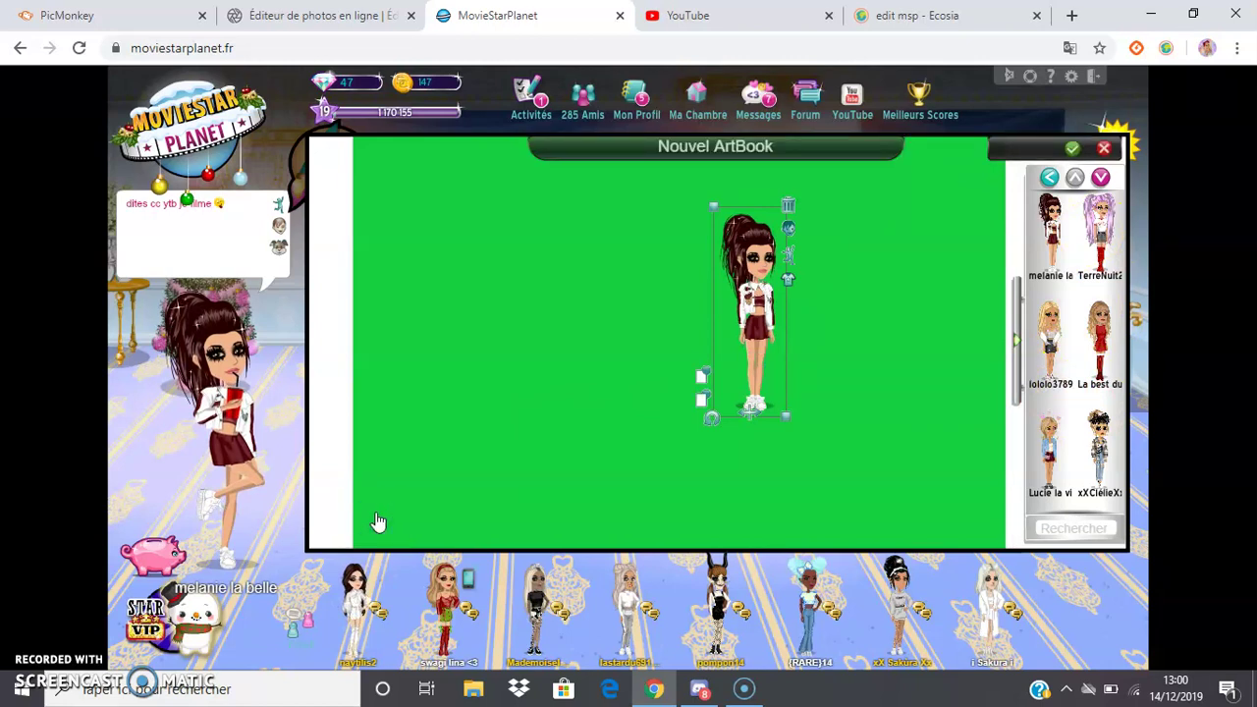
type("L")
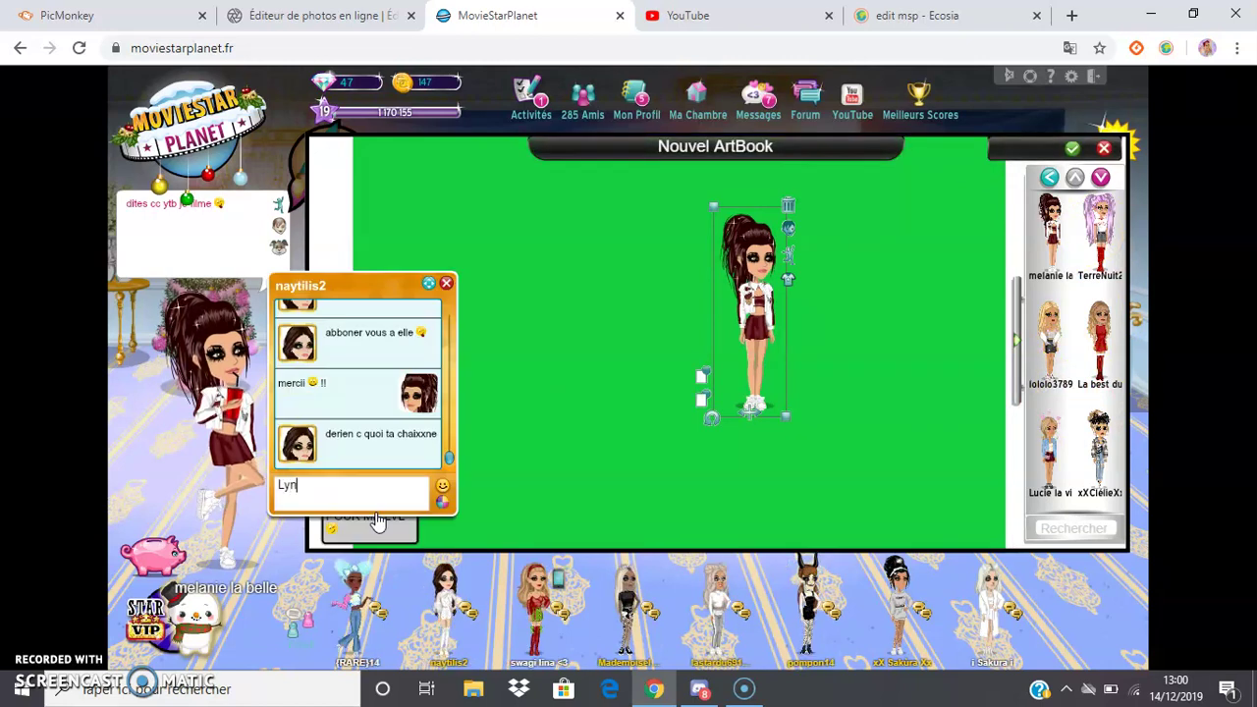
left_click(445, 283)
Enlarge the avatar on the green page, reposition it and give it the "Hanging Here" pose
left_click_drag(707, 420, 778, 676)
left_click_drag(751, 386, 701, 310)
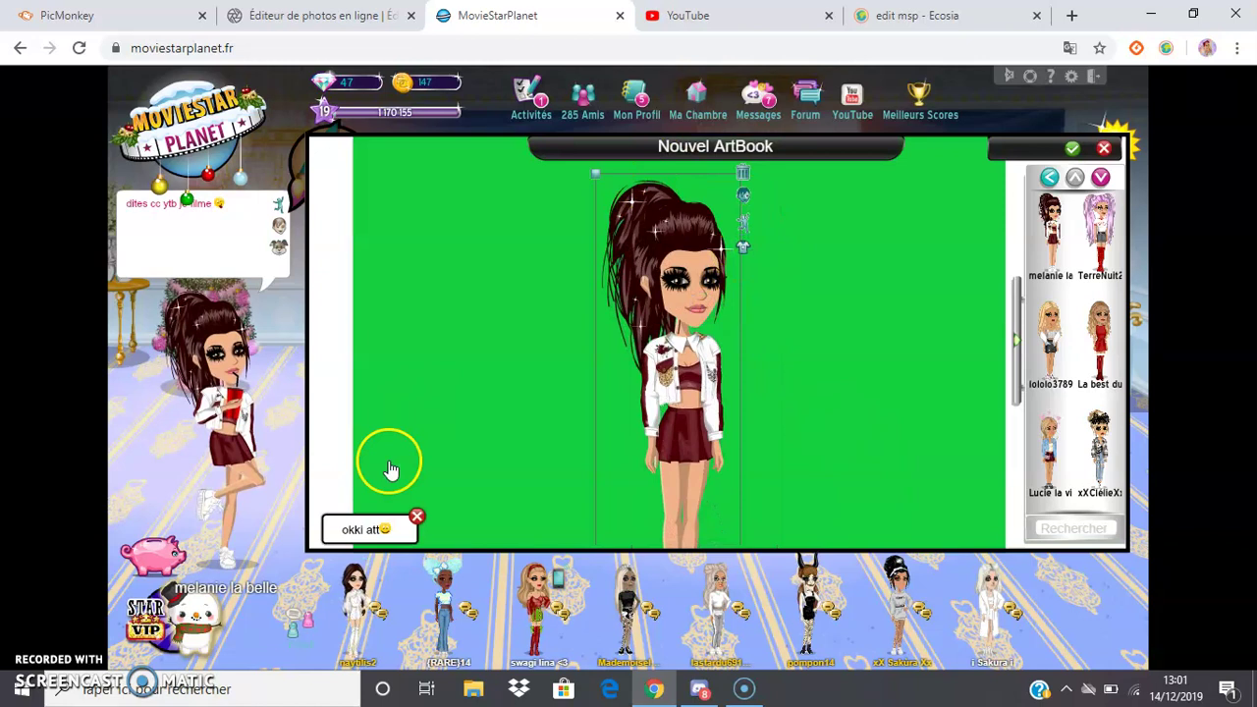
left_click(743, 228)
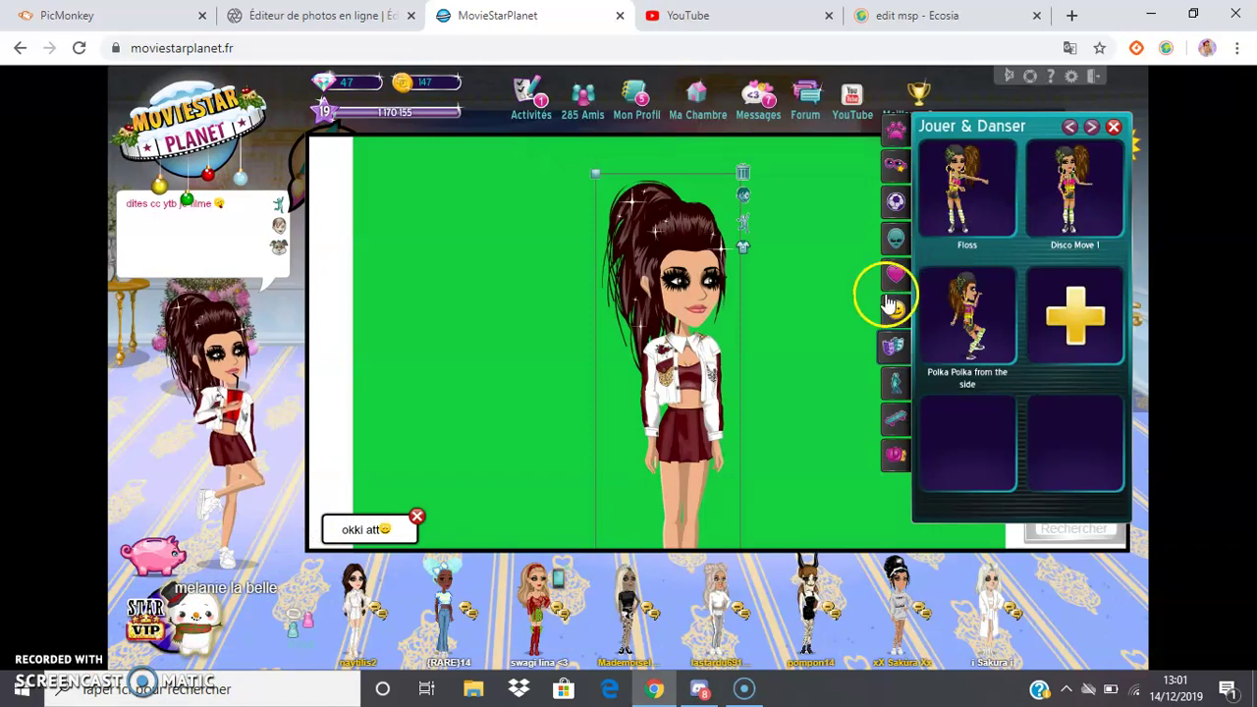
left_click(894, 385)
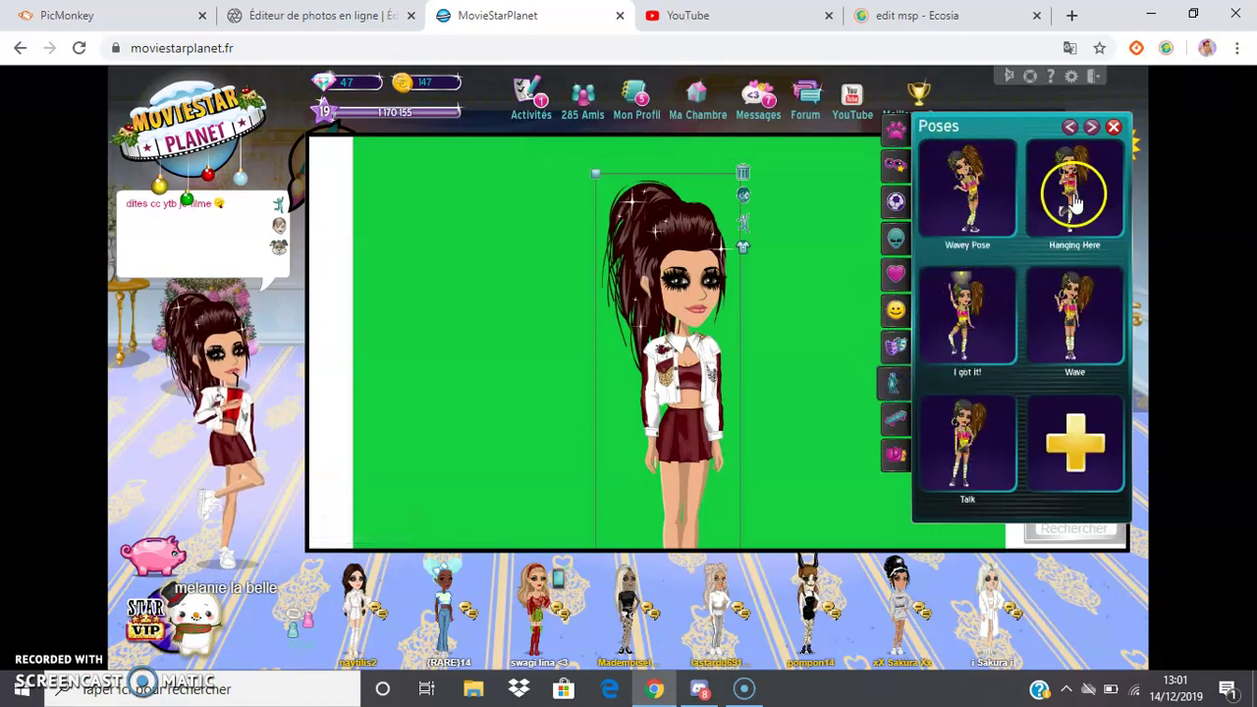
Switch to the Snipping Tool and capture a rectangular snip of the posed avatar with its green surroundings
left_click(190, 693)
type("c")
key("Return")
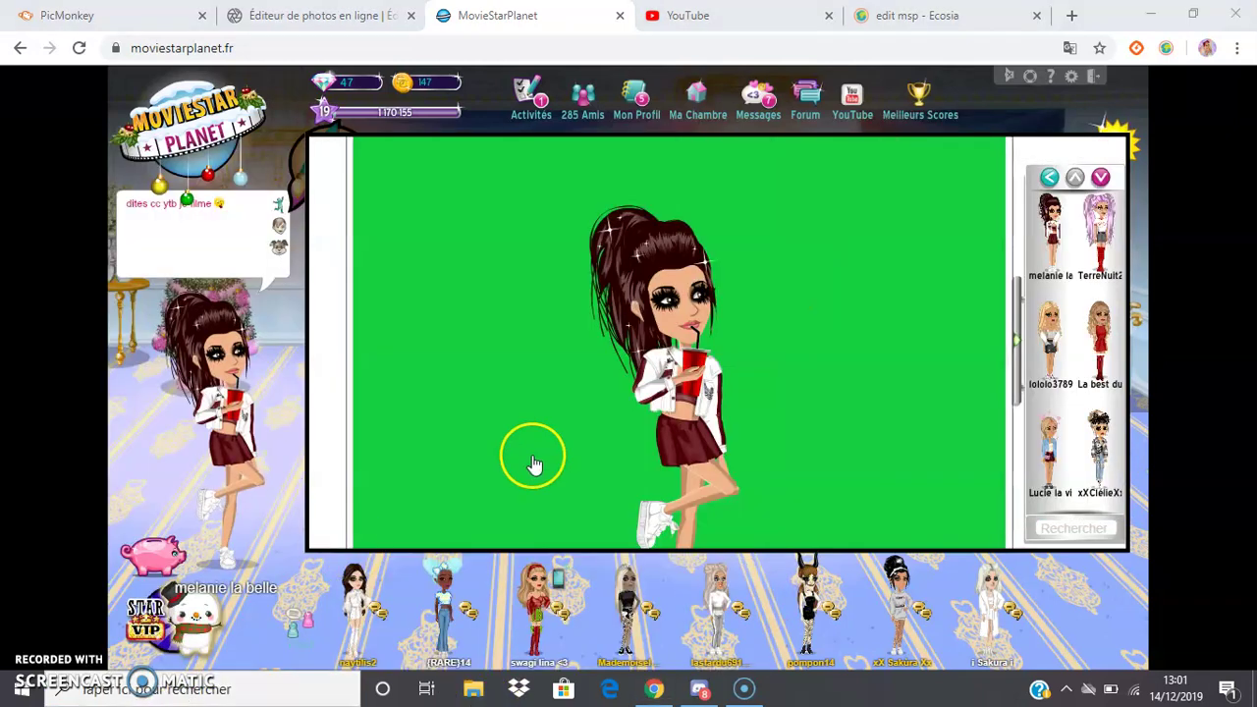
left_click(218, 510)
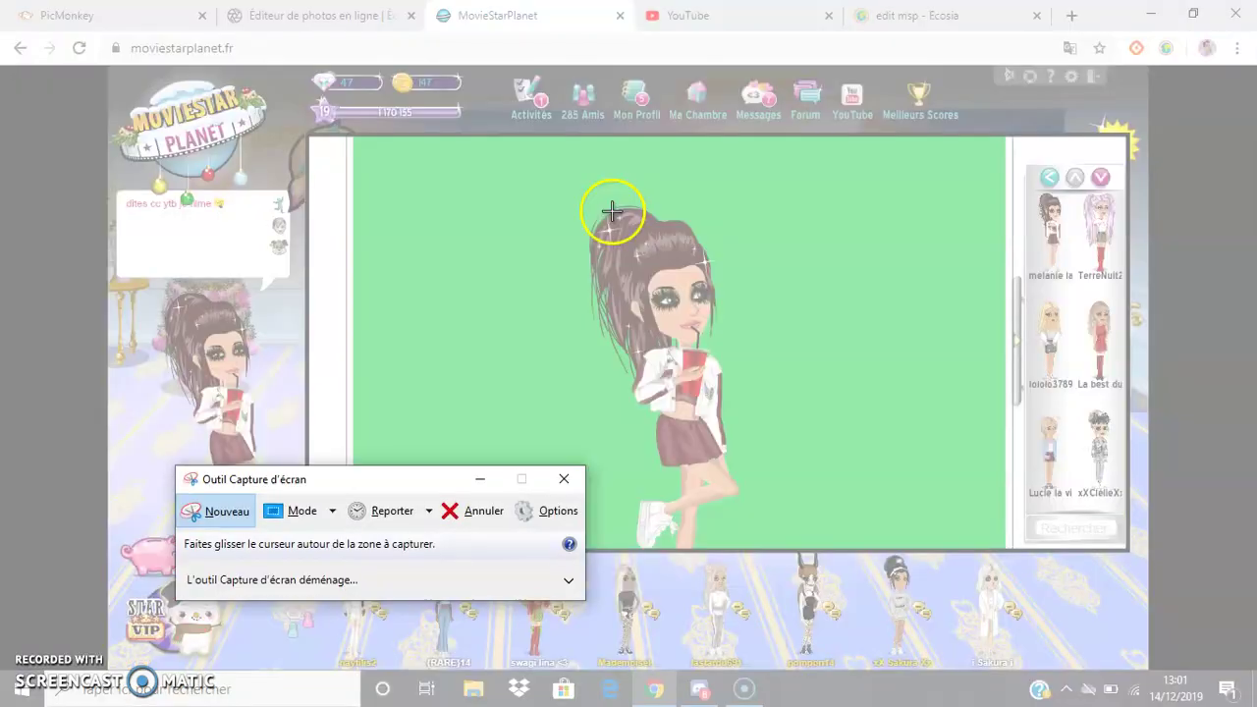
left_click(214, 525)
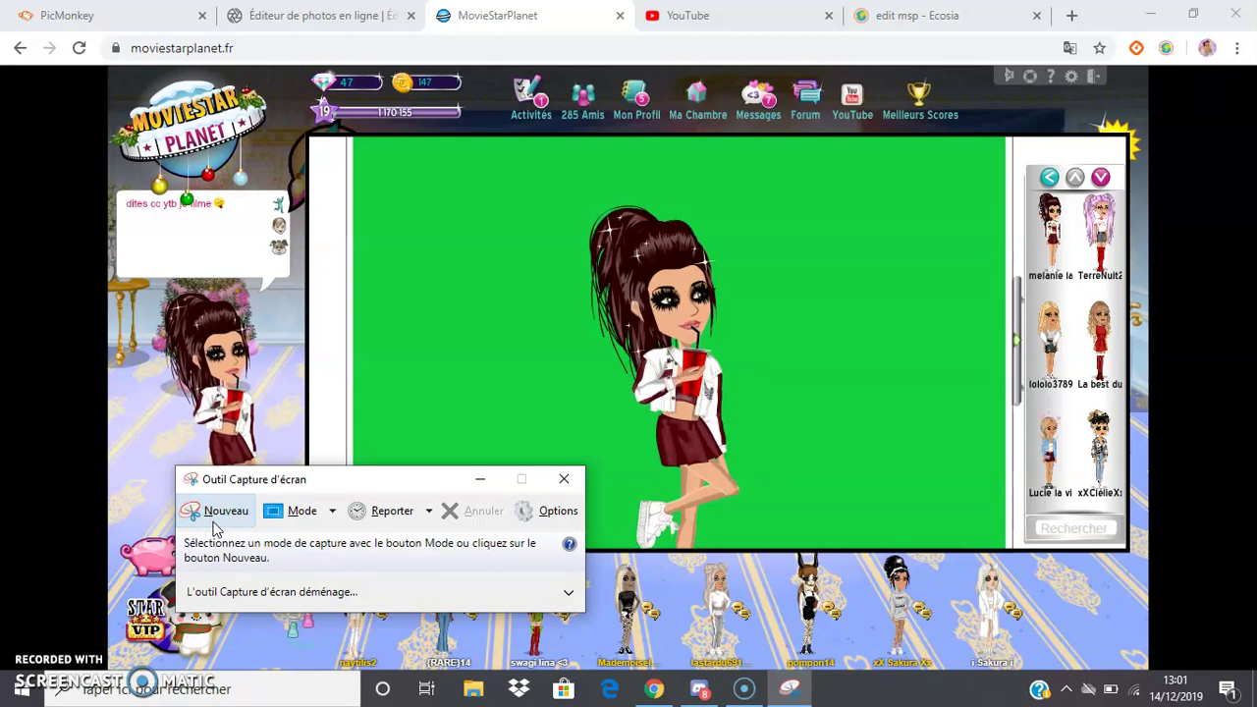
left_click(214, 526)
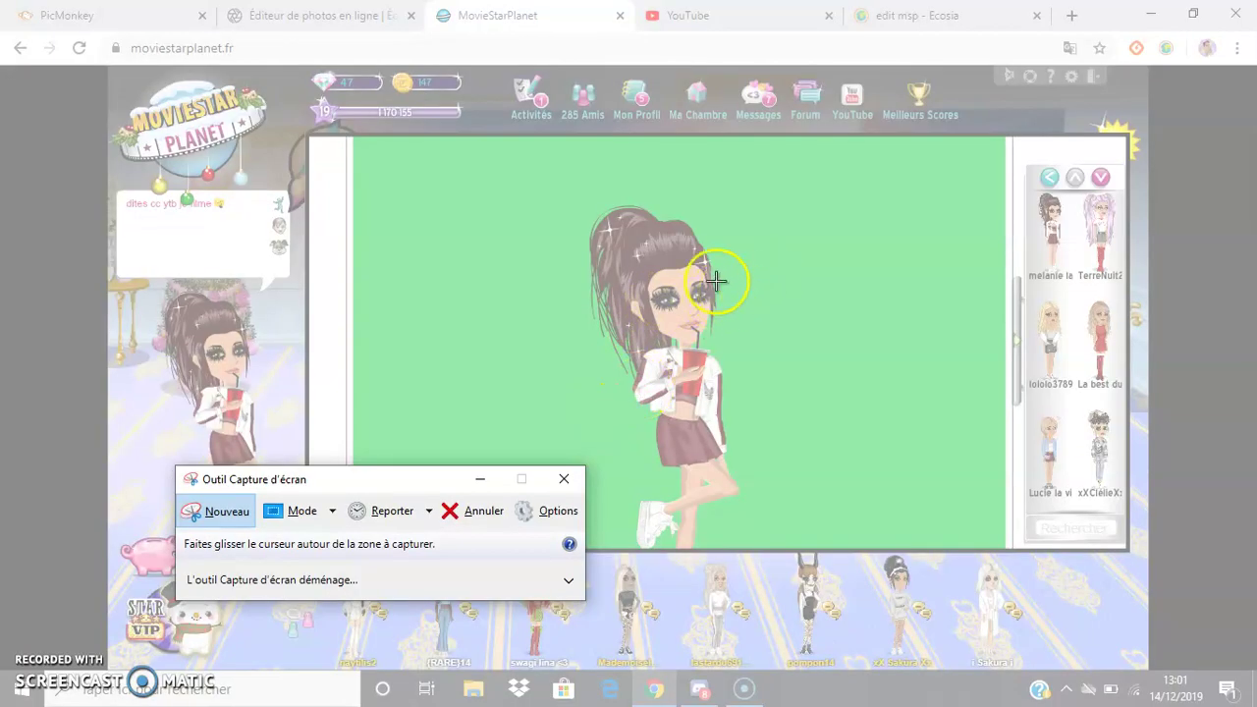
left_click_drag(548, 187, 830, 547)
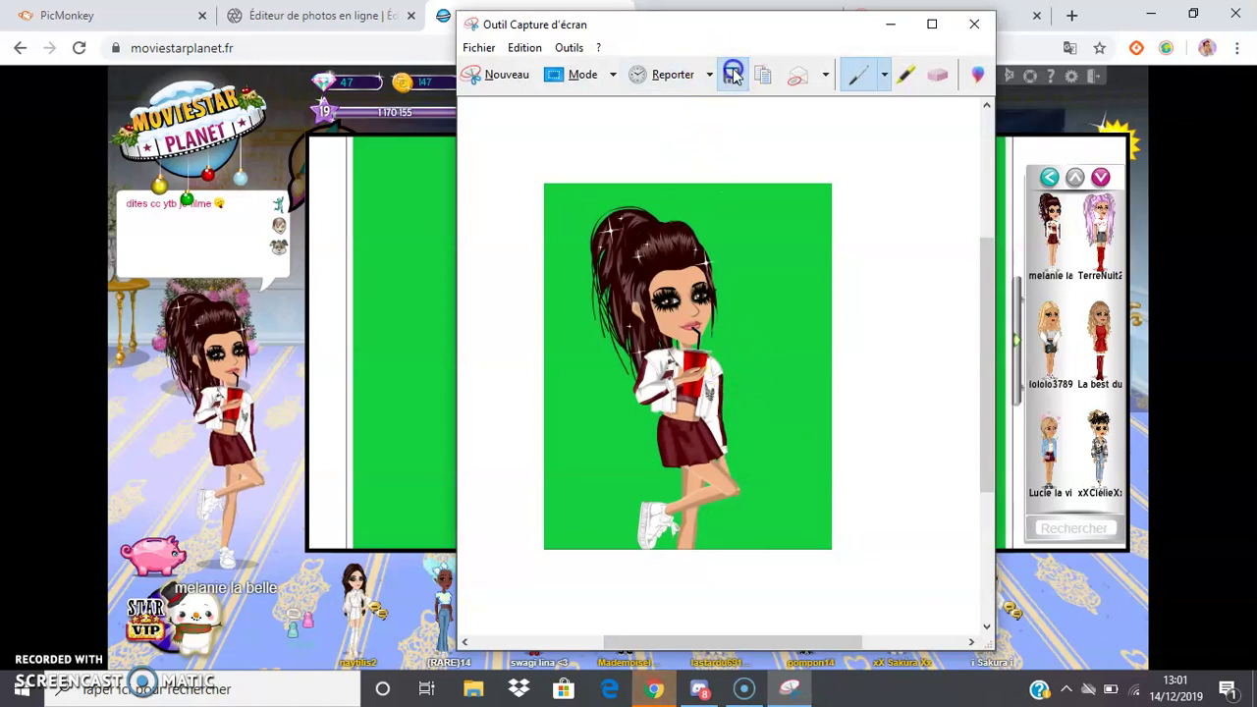
Save the snip as a PNG named movie000 in the Images folder and minimise the Snipping Tool
left_click(733, 76)
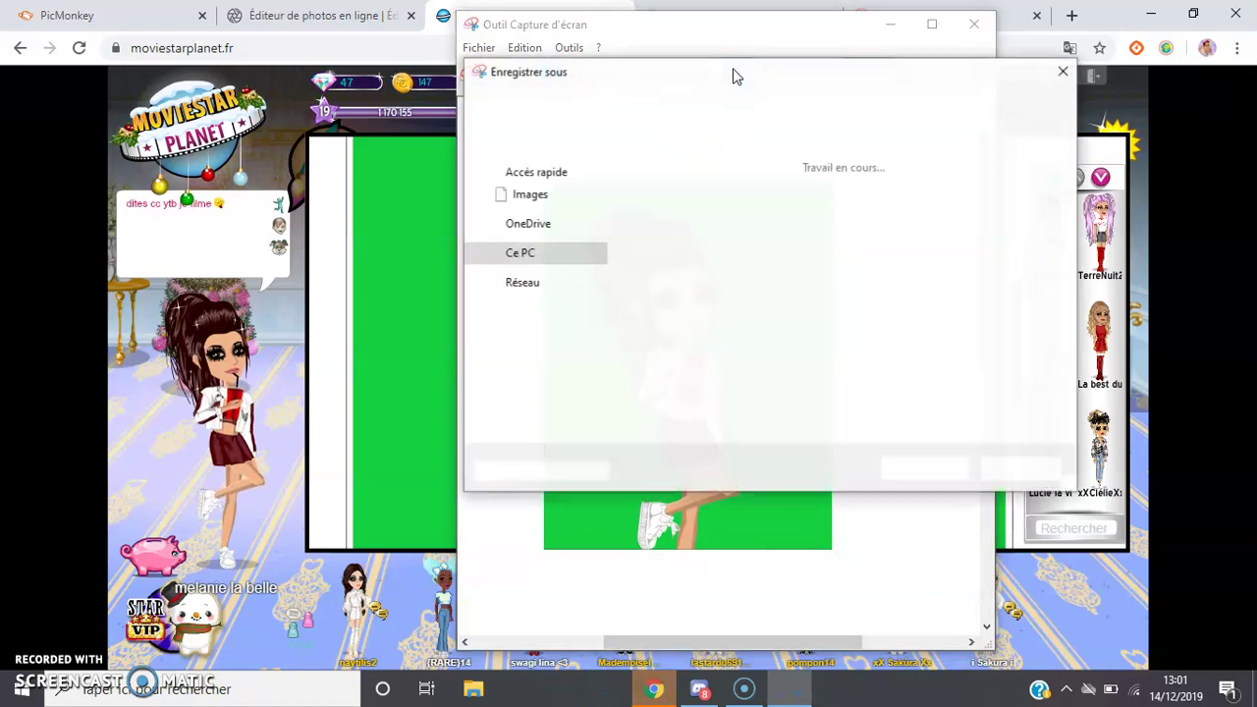
type("m")
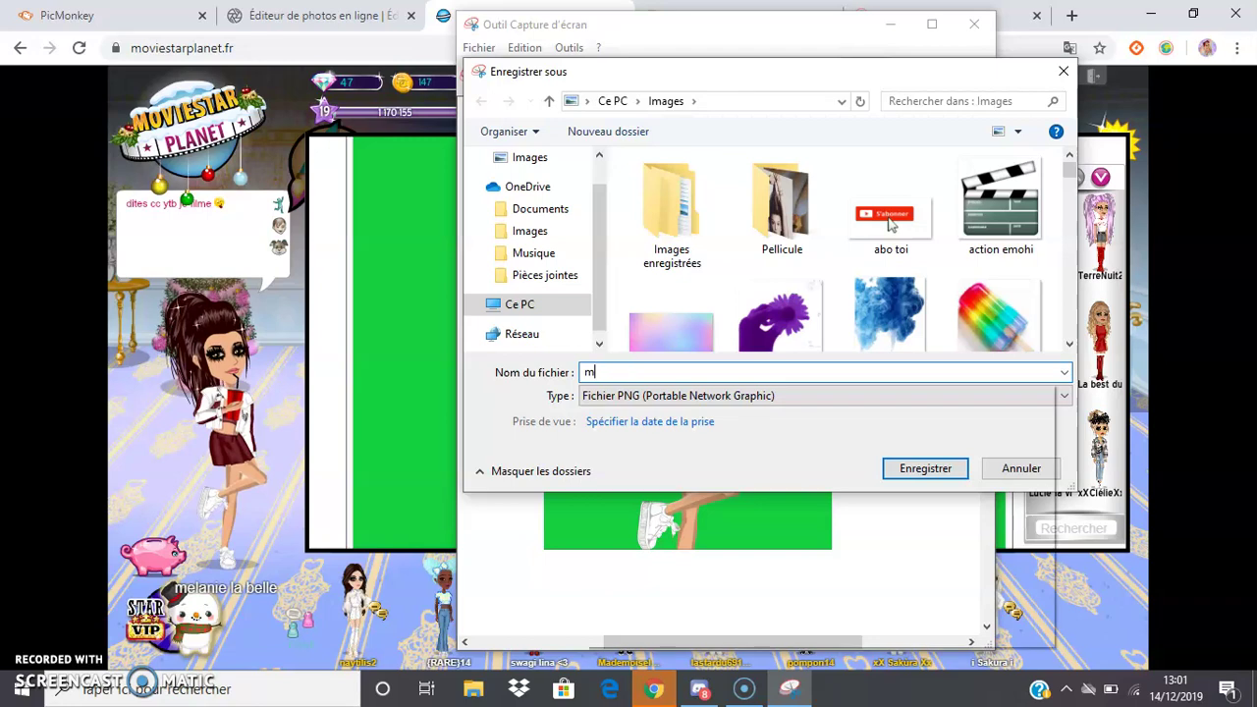
type("ovie00")
key("Return")
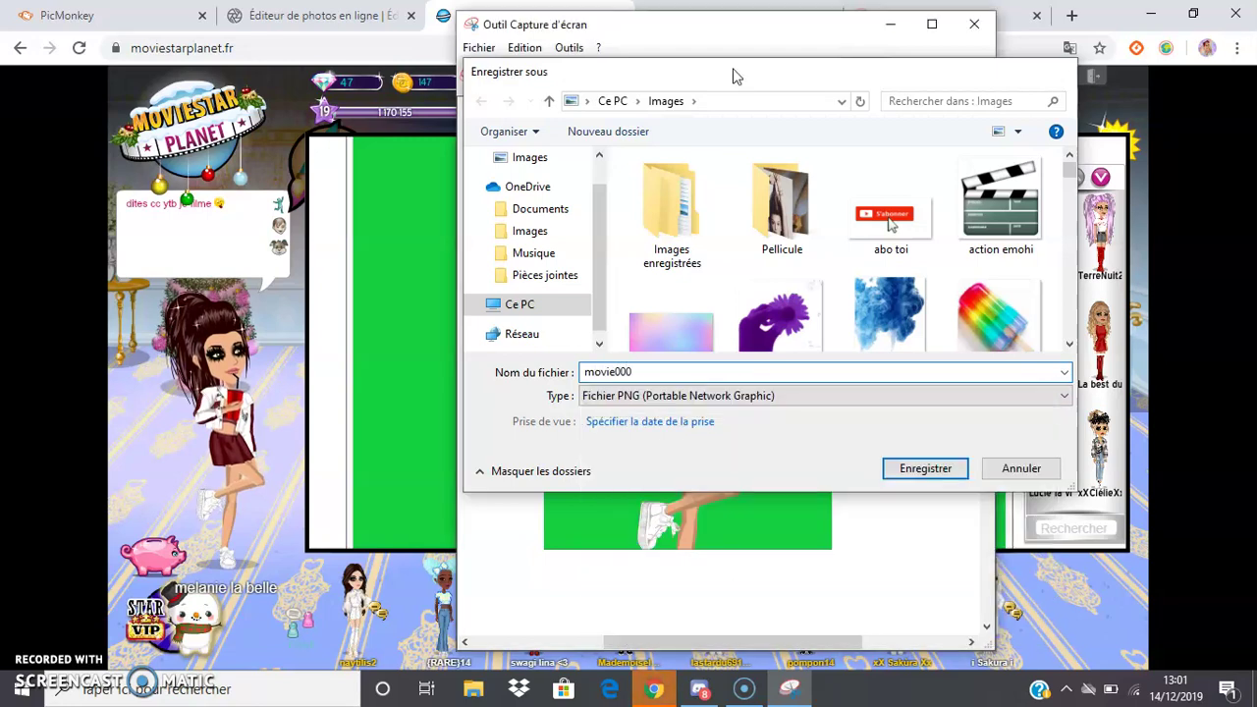
left_click(890, 24)
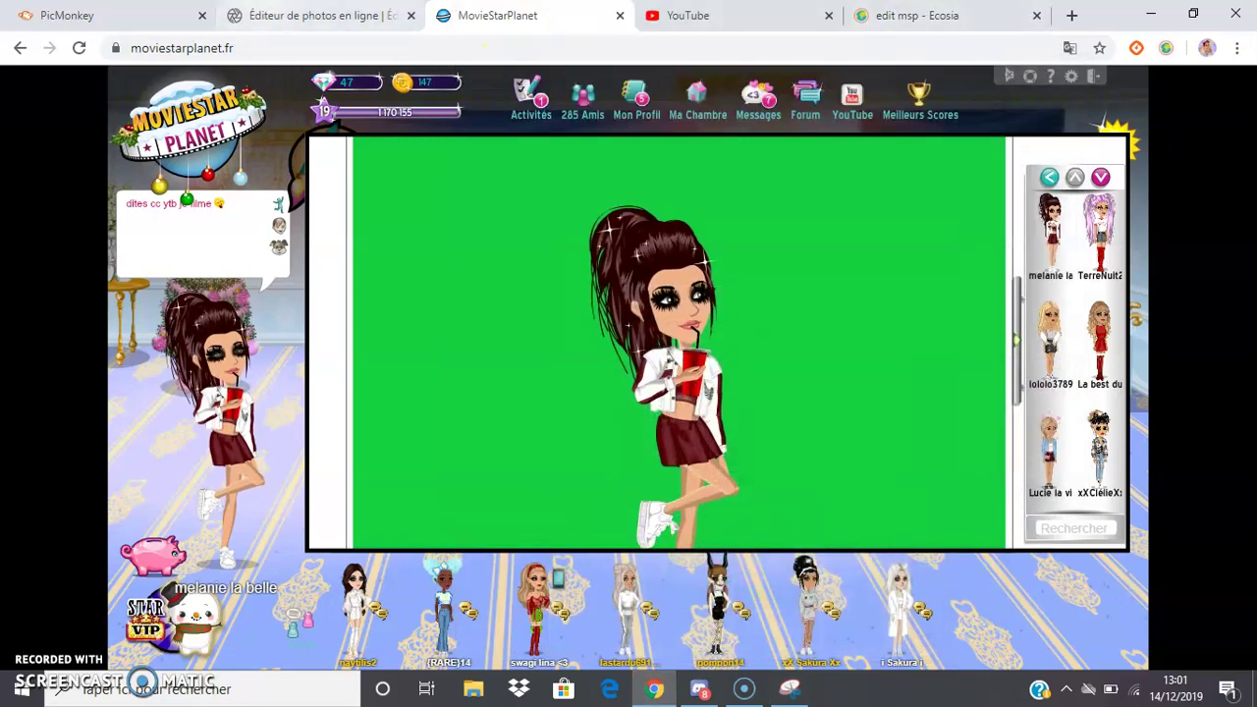
Switch to Pixlr Editor and open the movie000 image from the computer
left_click(284, 16)
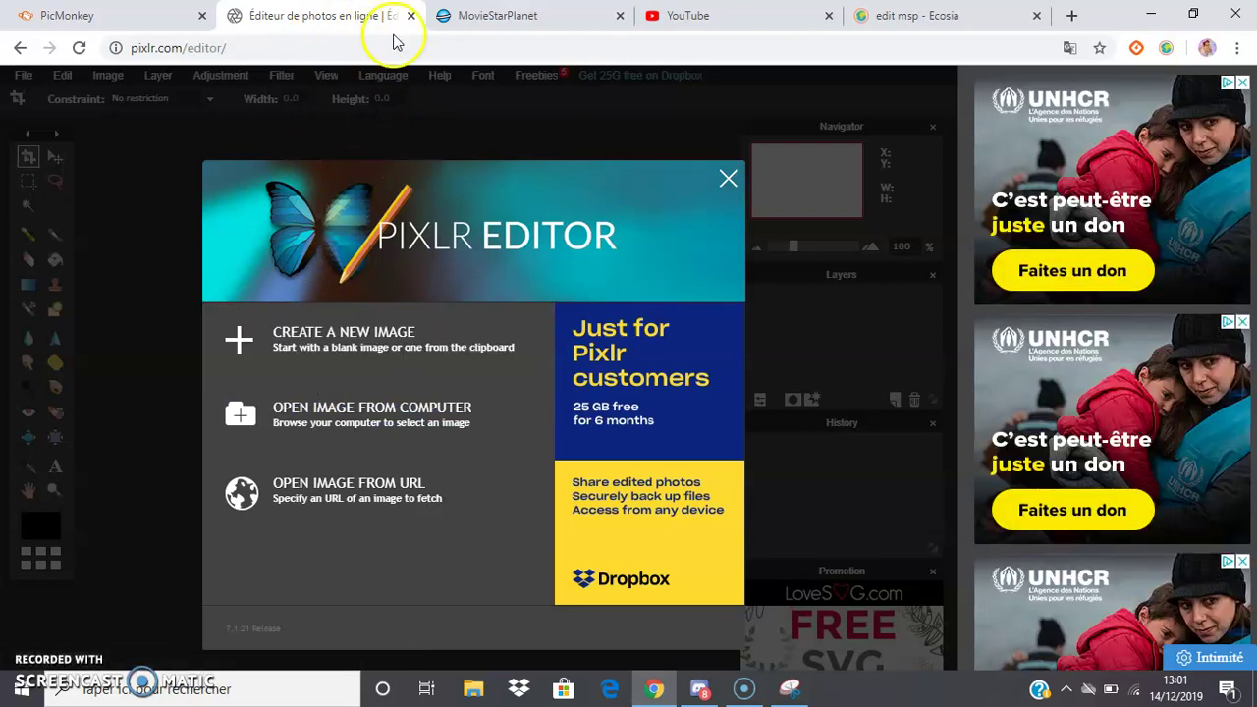
left_click(398, 424)
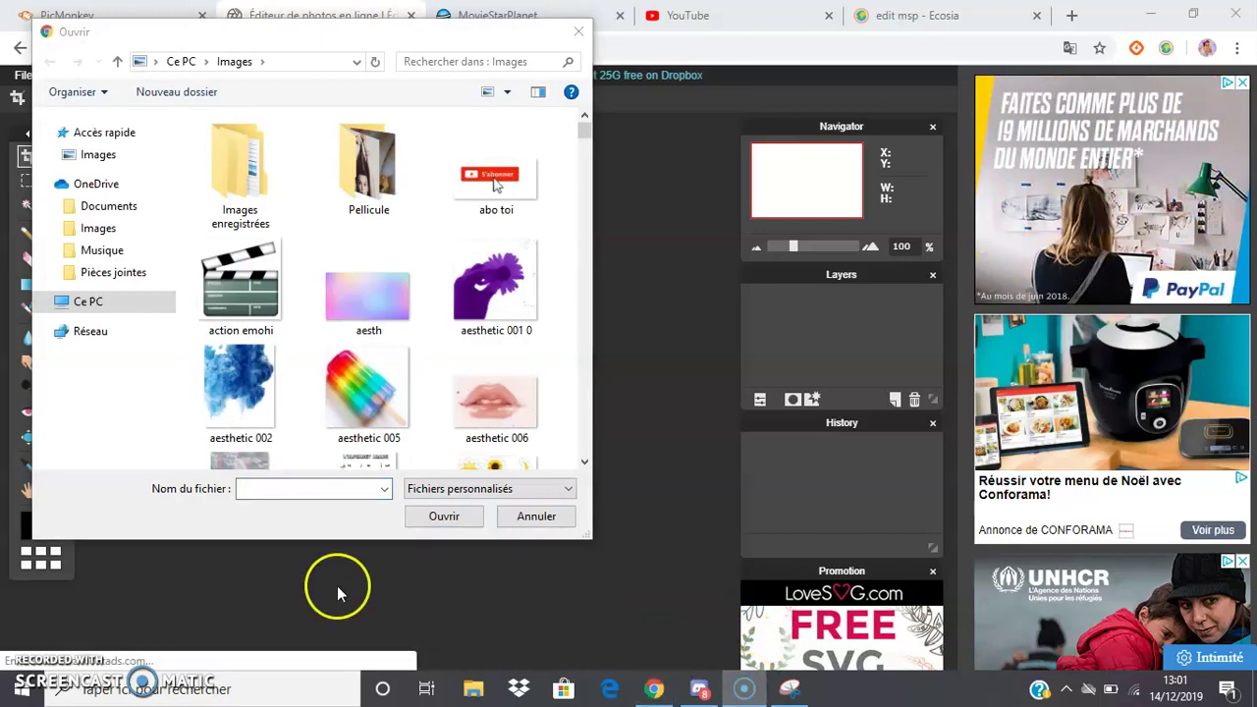
left_click(316, 488)
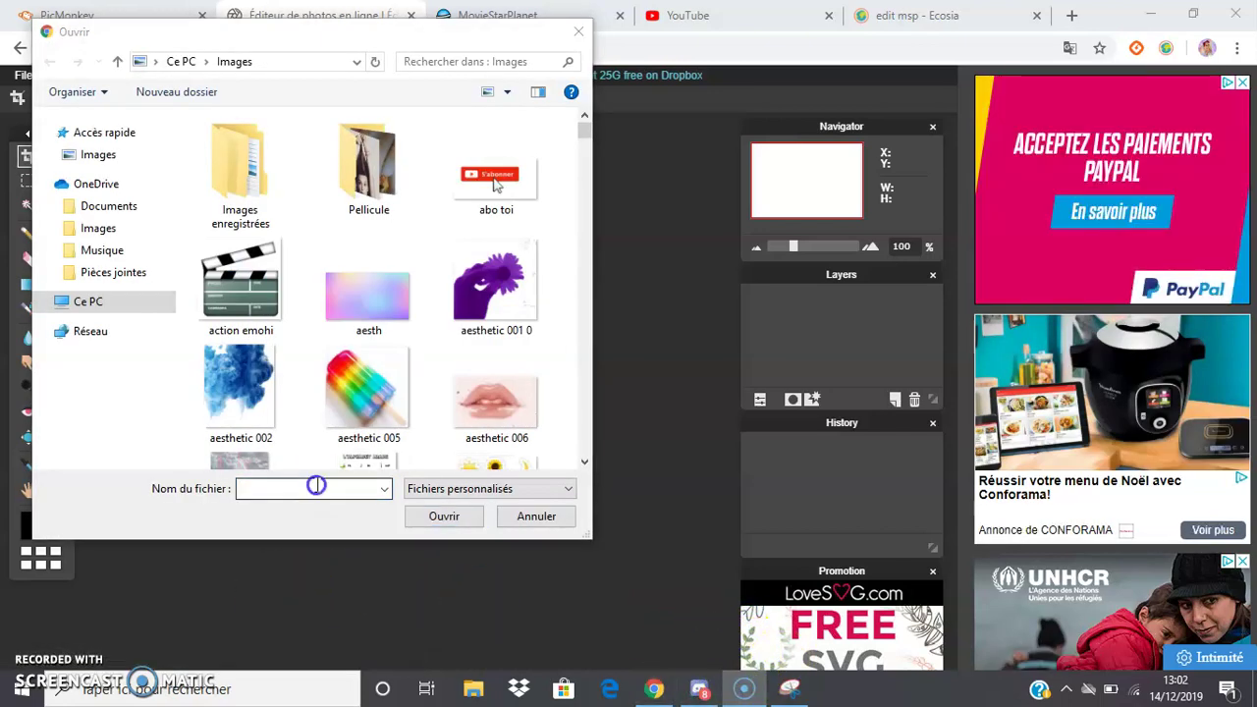
type("mercie85")
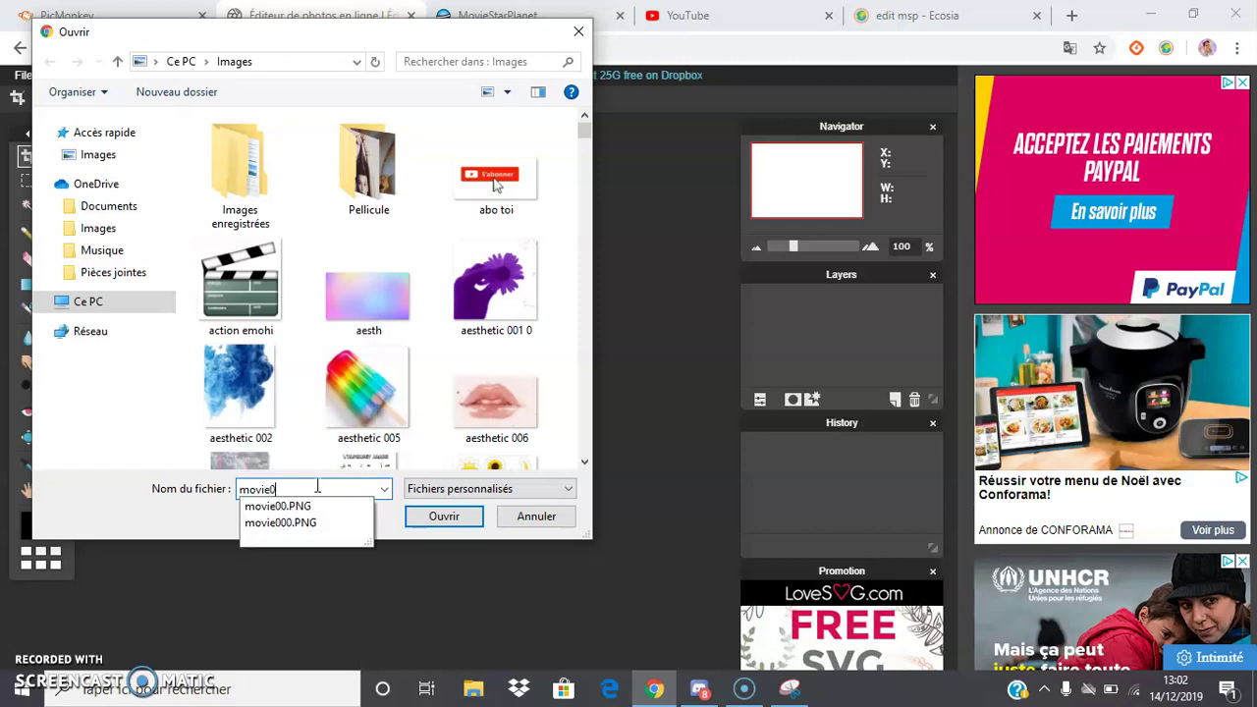
key("Return")
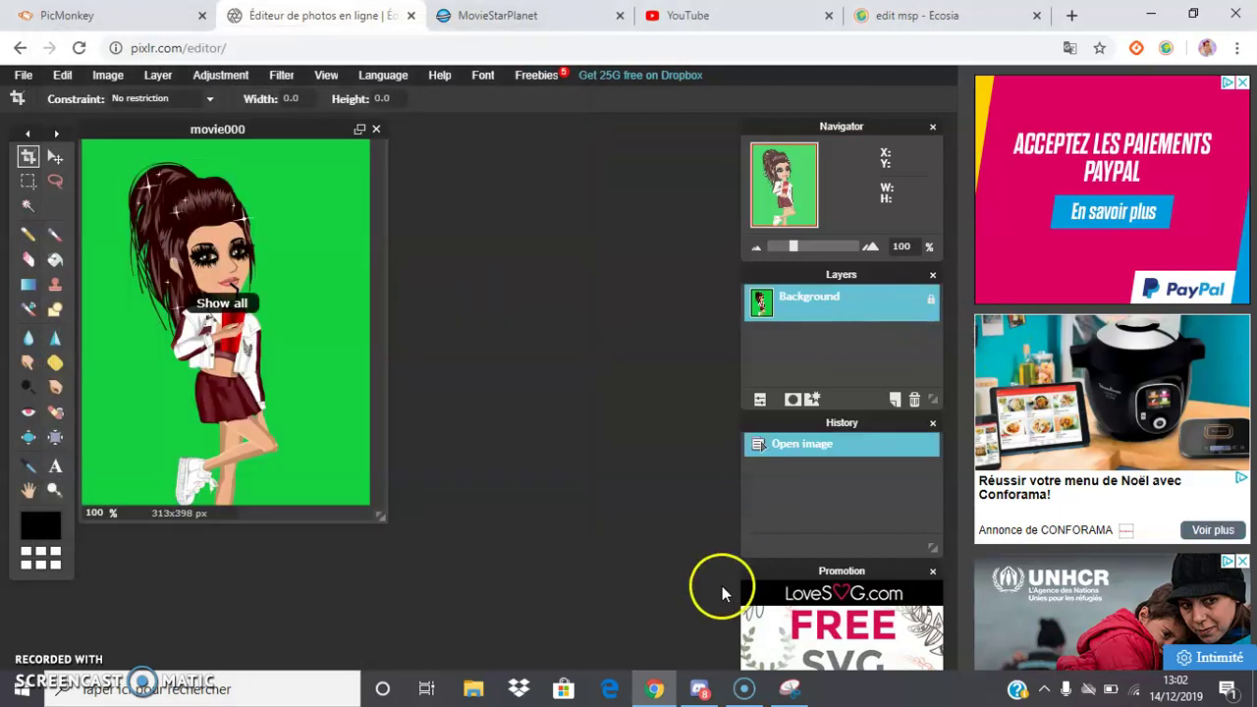
Unlock the background layer, add a new empty layer and place the avatar layer above it
double_click(931, 301)
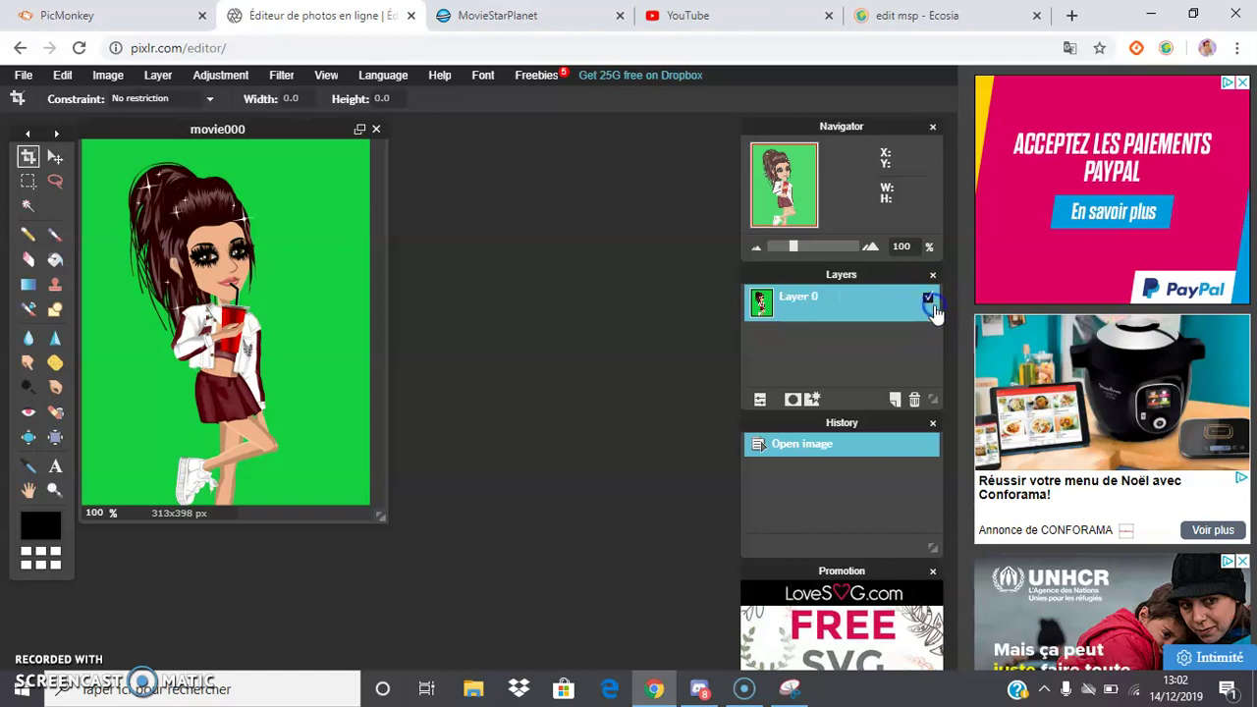
left_click(895, 399)
left_click(790, 687)
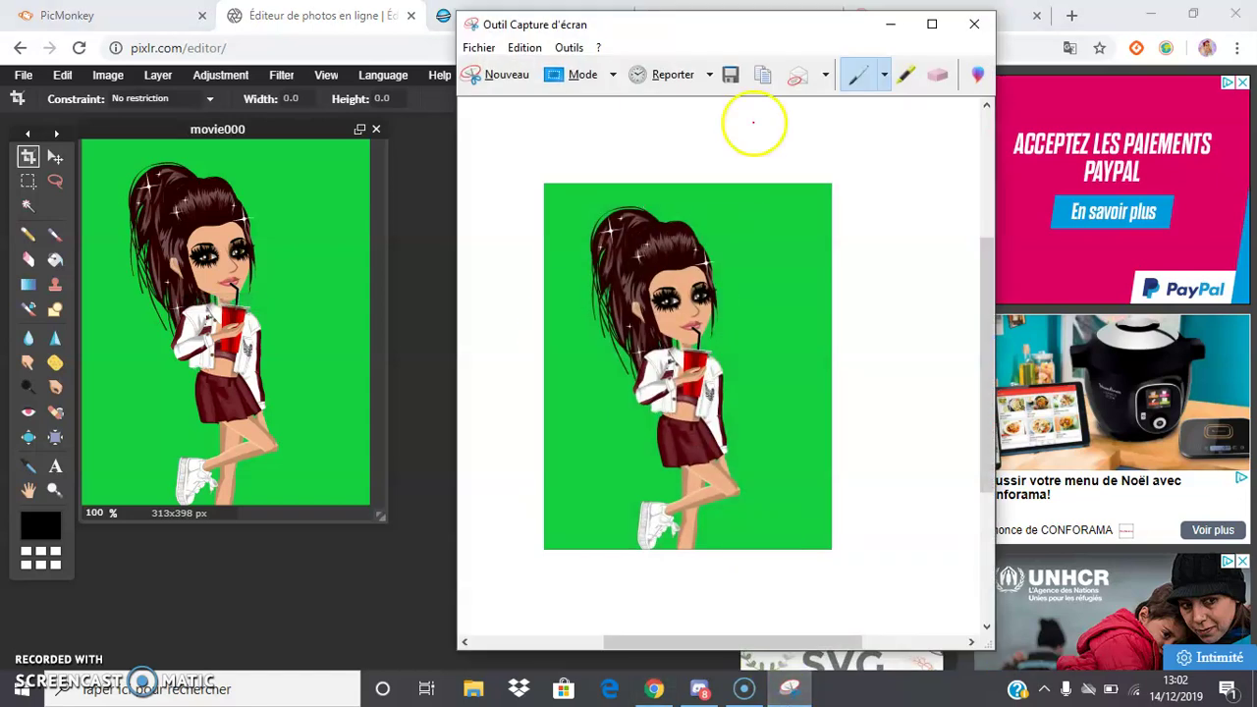
left_click(889, 24)
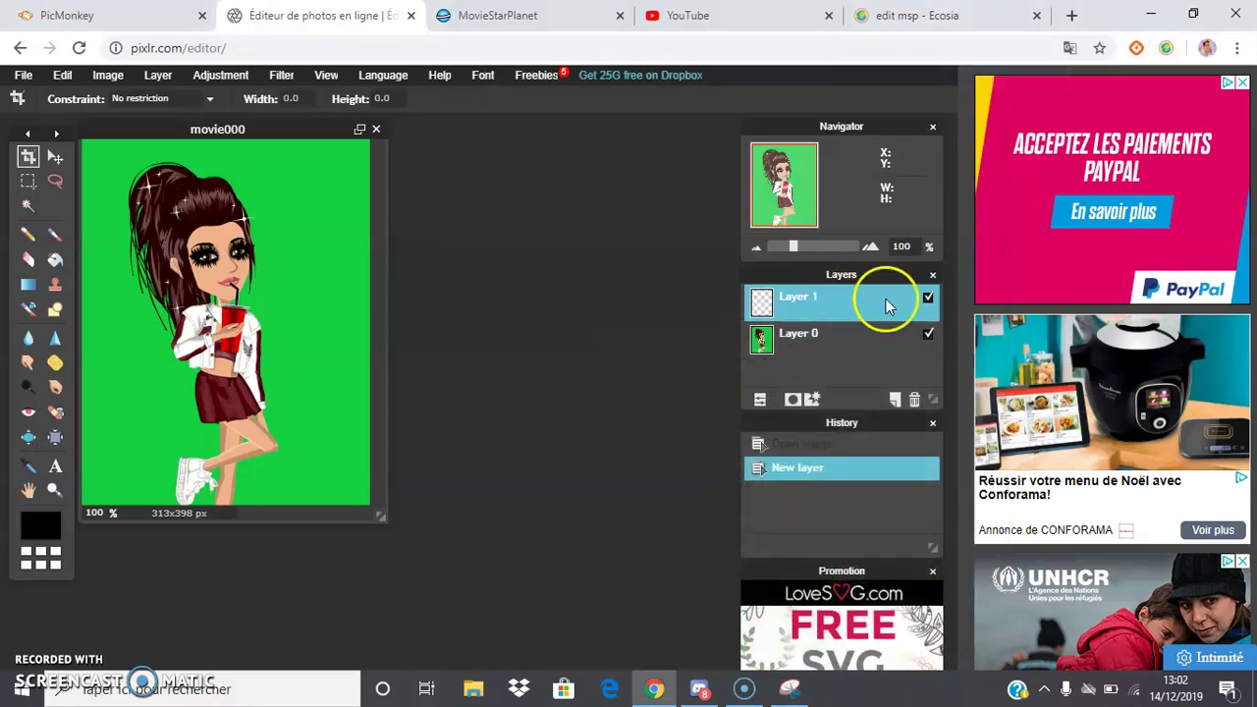
left_click_drag(870, 341, 865, 307)
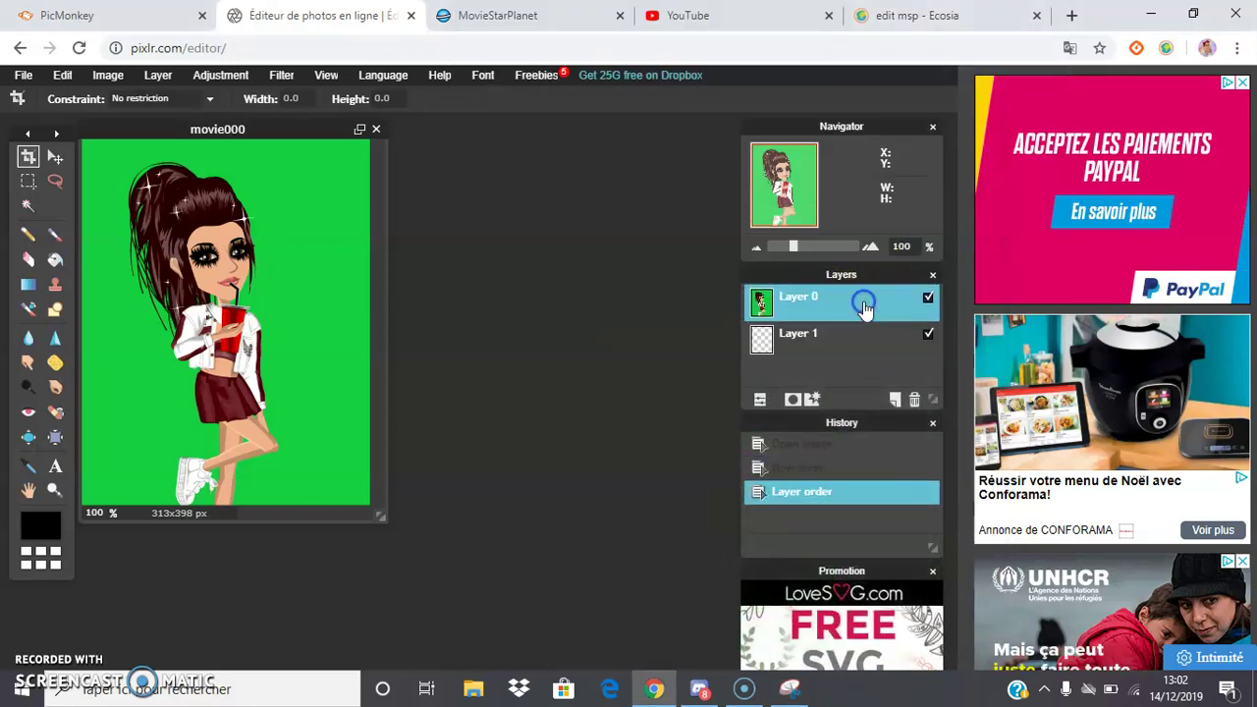
Enable an outer glow in the avatar layer's styles and set its colour to white
right_click(865, 308)
left_click(915, 382)
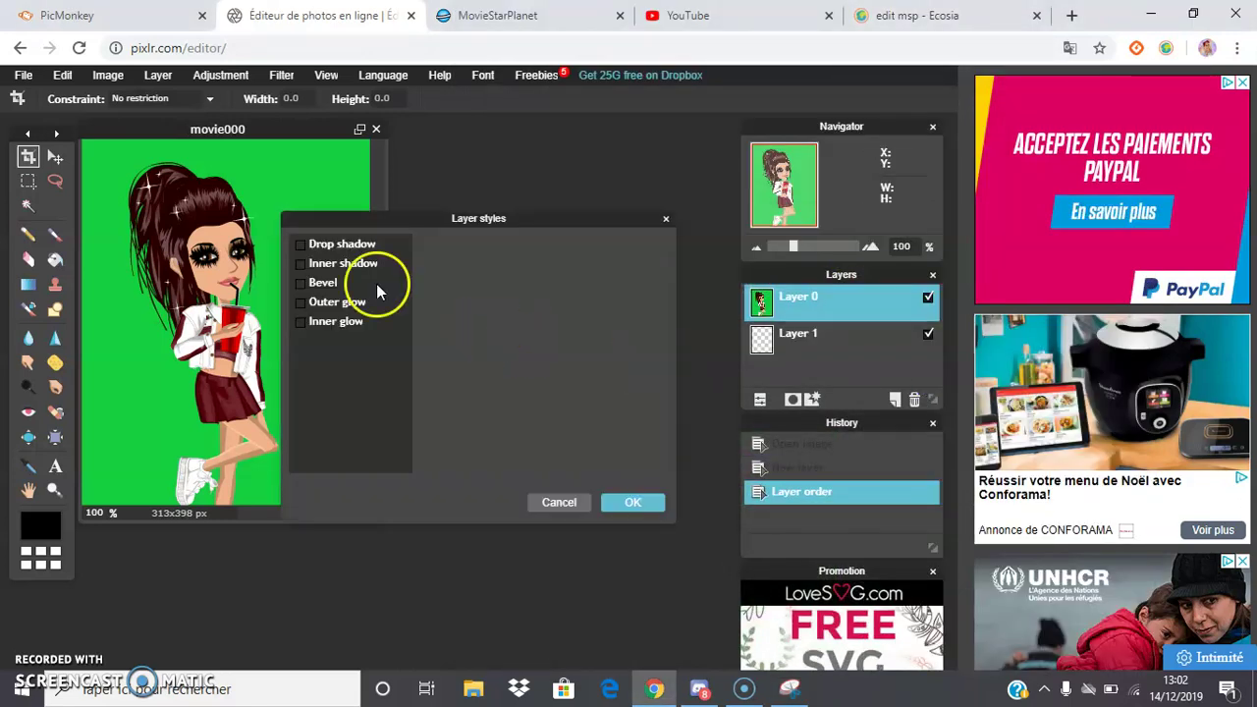
left_click(333, 301)
left_click(538, 337)
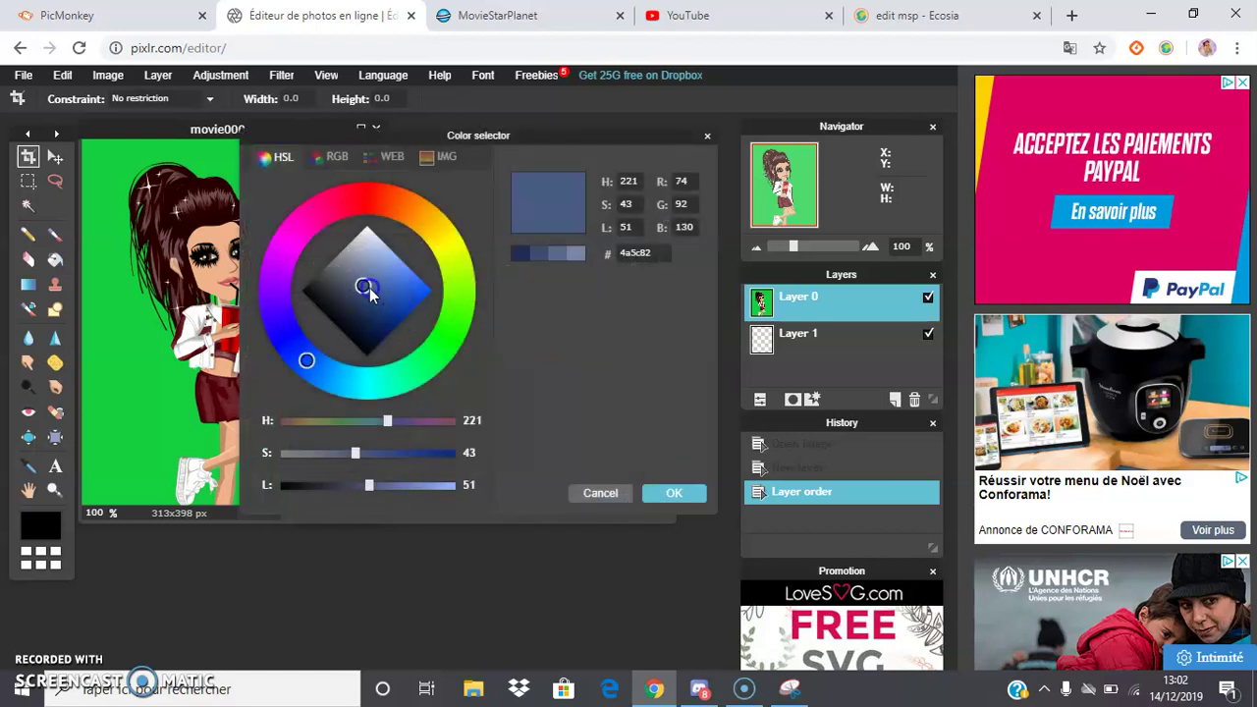
left_click_drag(383, 295, 366, 165)
left_click(643, 511)
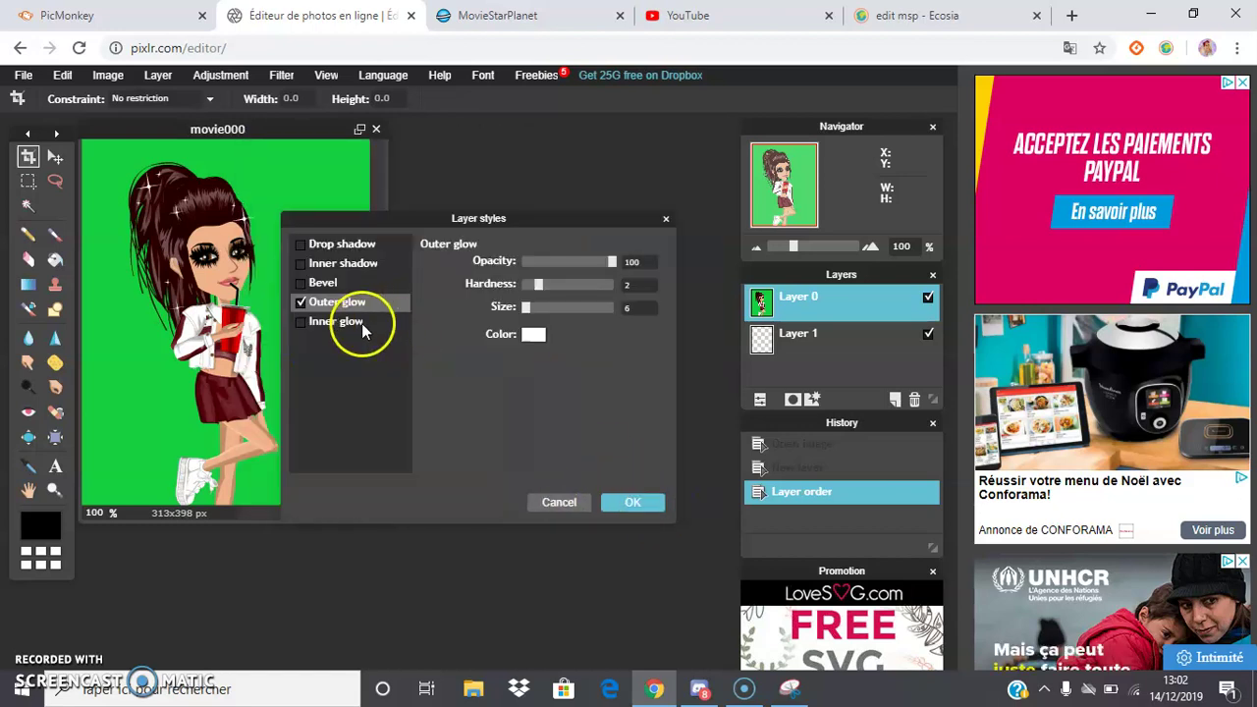
Enable an inner glow on the avatar layer, set its colour to white (ffffff) and apply the layer styles
left_click(354, 322)
left_click(533, 334)
left_click_drag(383, 285, 365, 182)
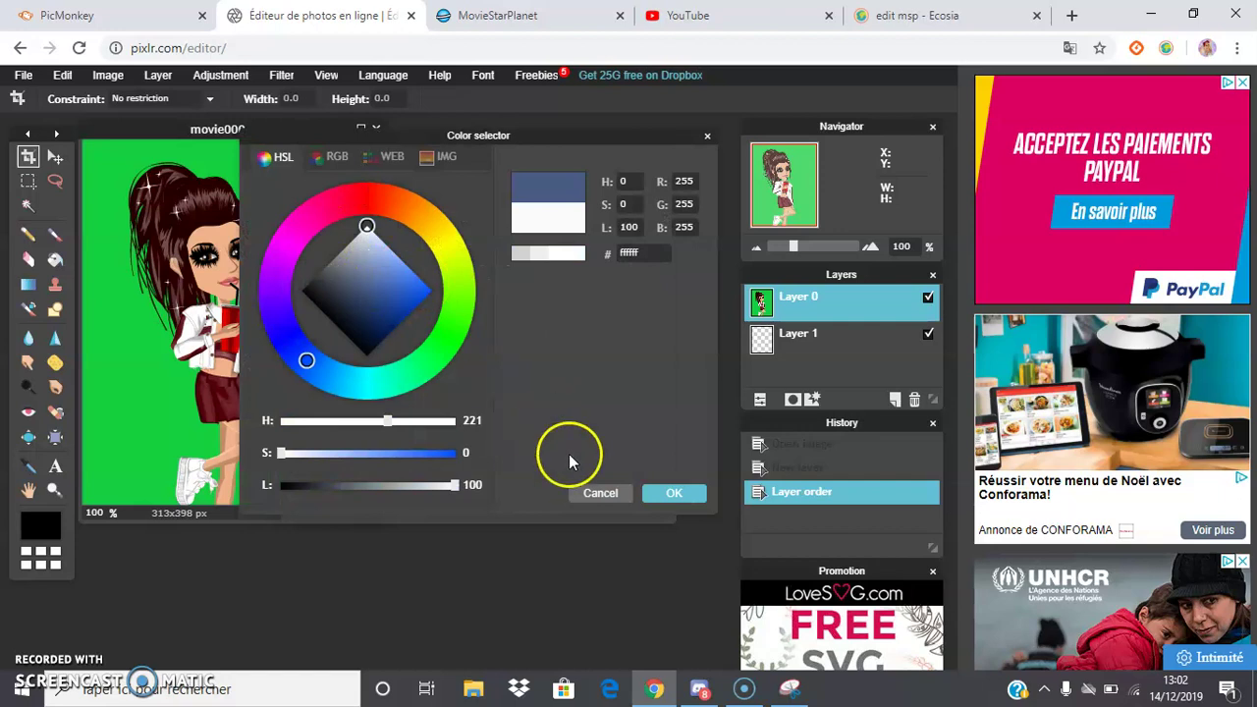
left_click(668, 493)
left_click(614, 491)
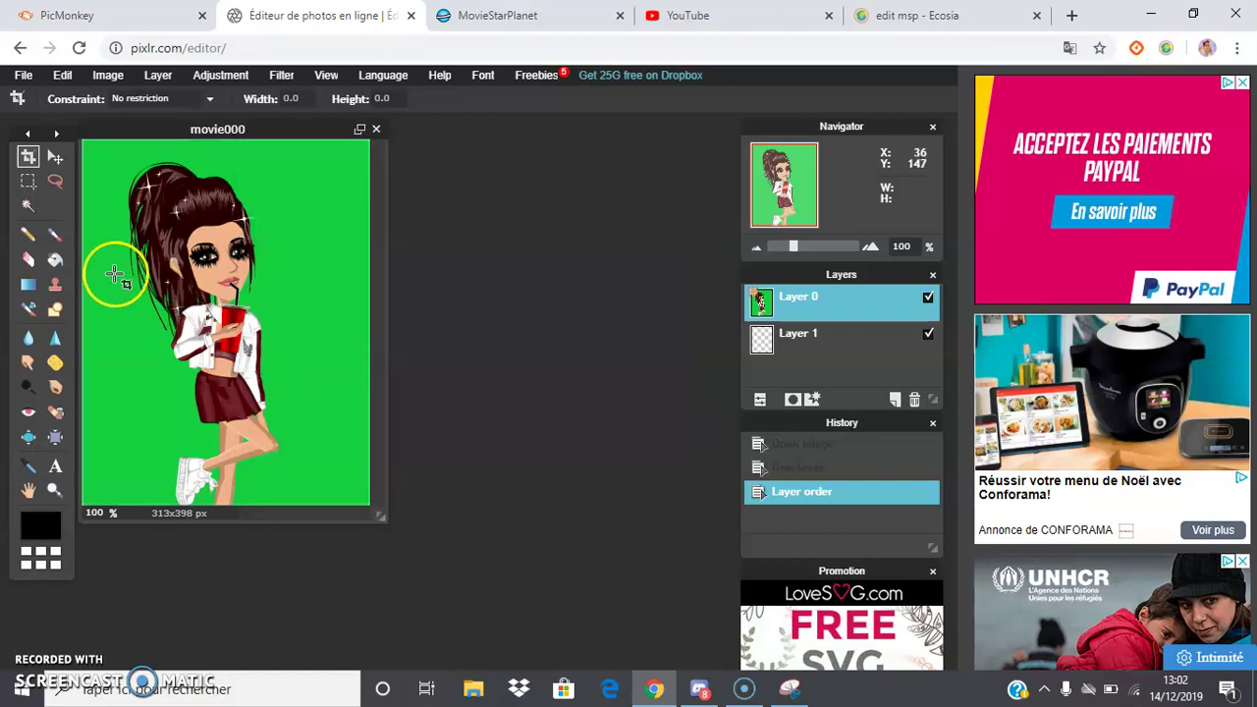
Select the green background around the avatar with the Wand tool and clear it, including the area at the raised shoe
left_click(28, 206)
left_click(281, 247)
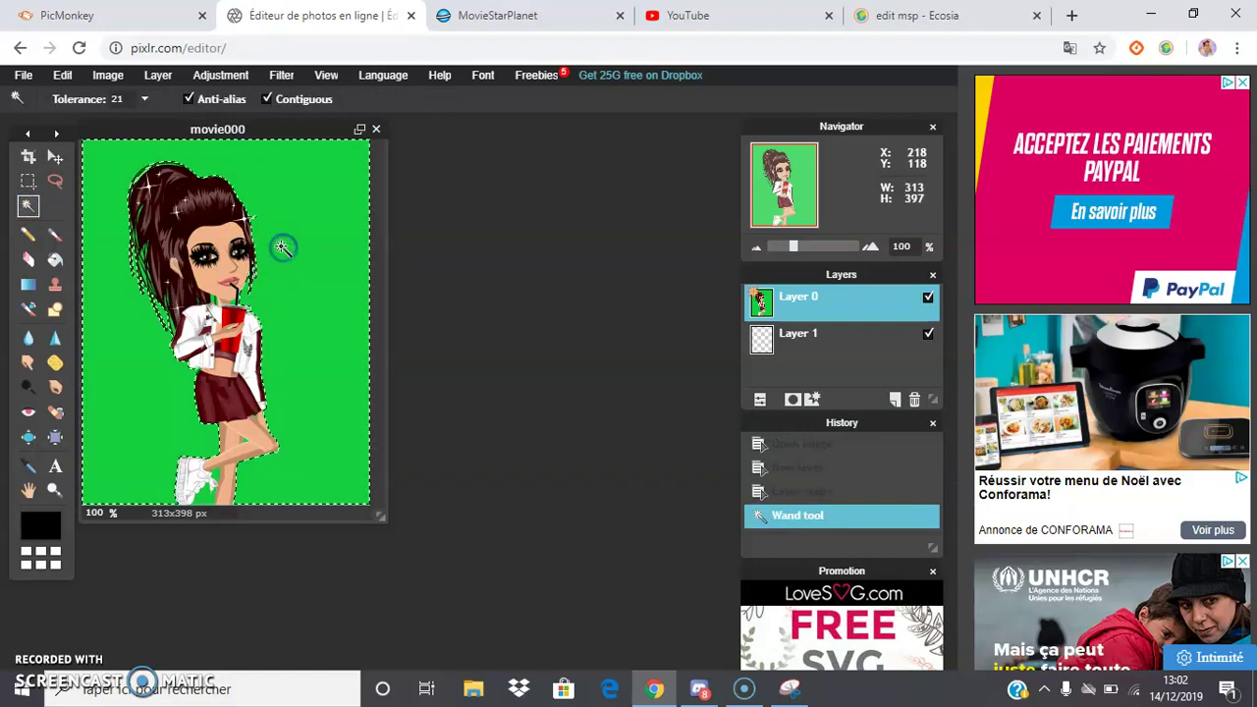
key("Delete")
left_click(214, 481)
key("Delete")
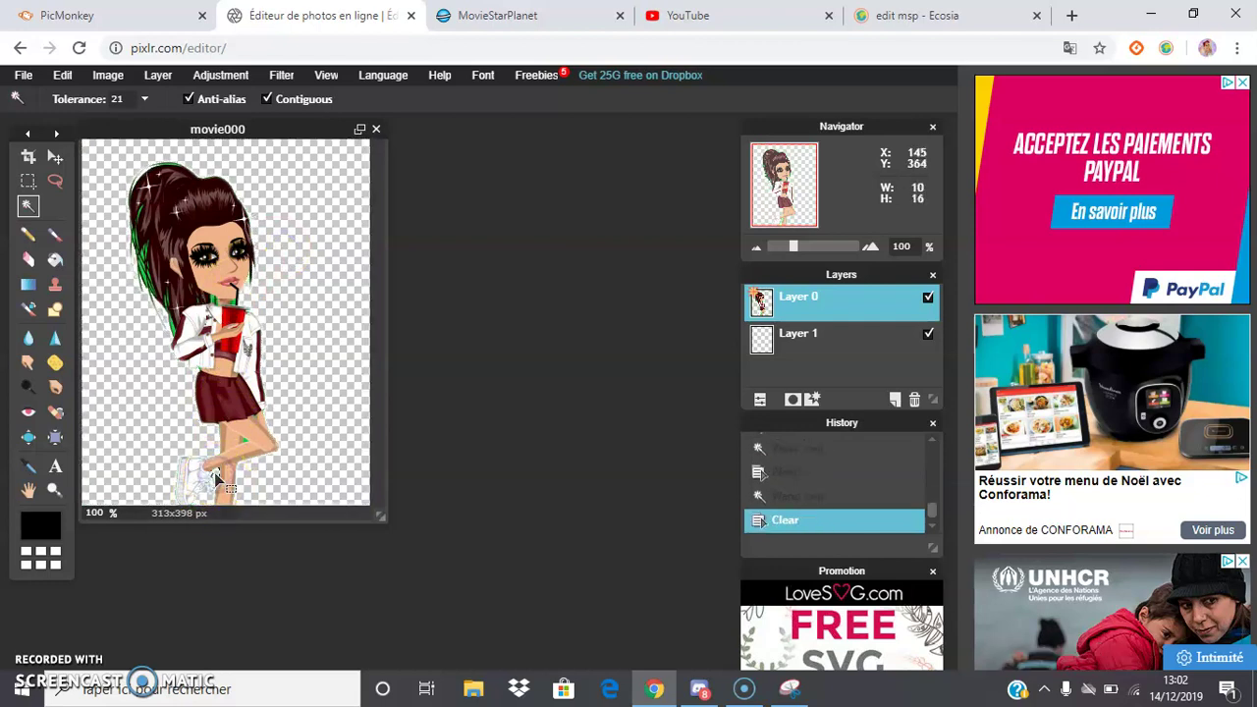
Clear green pixels in the gap between the bent and standing legs with the Wand tool
left_click(244, 440)
key("Delete")
left_click(242, 440)
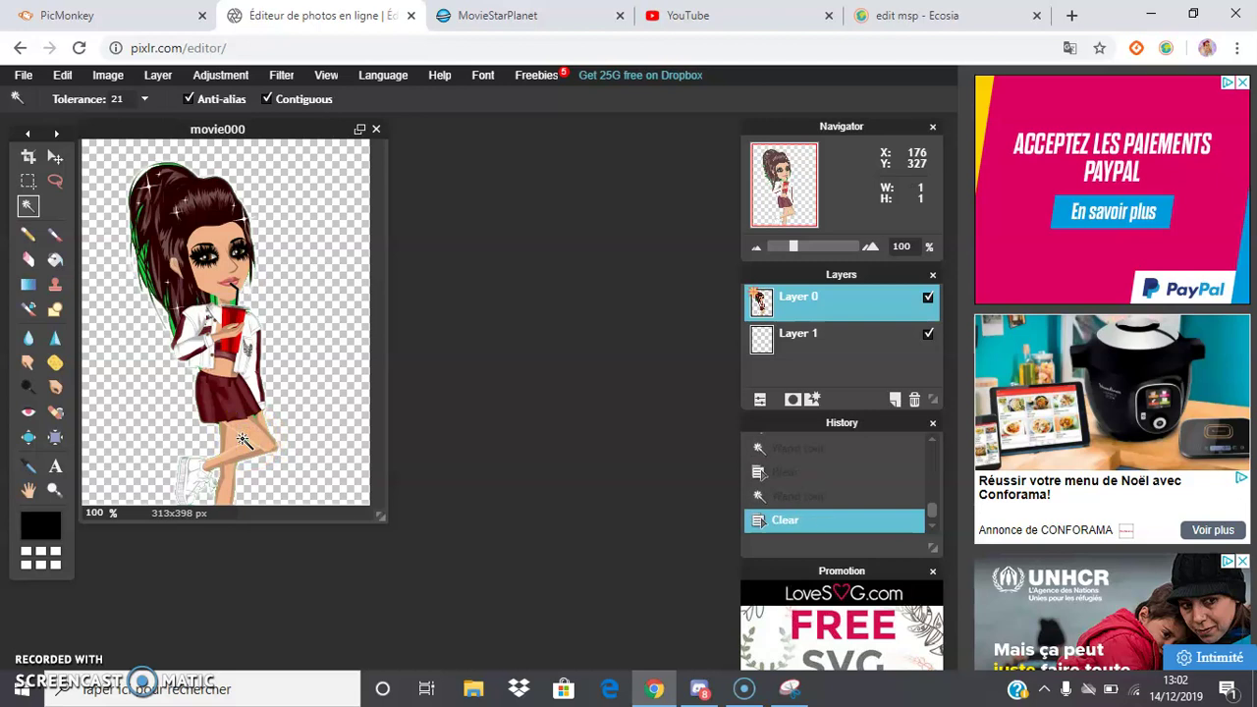
key("Delete")
left_click(248, 433)
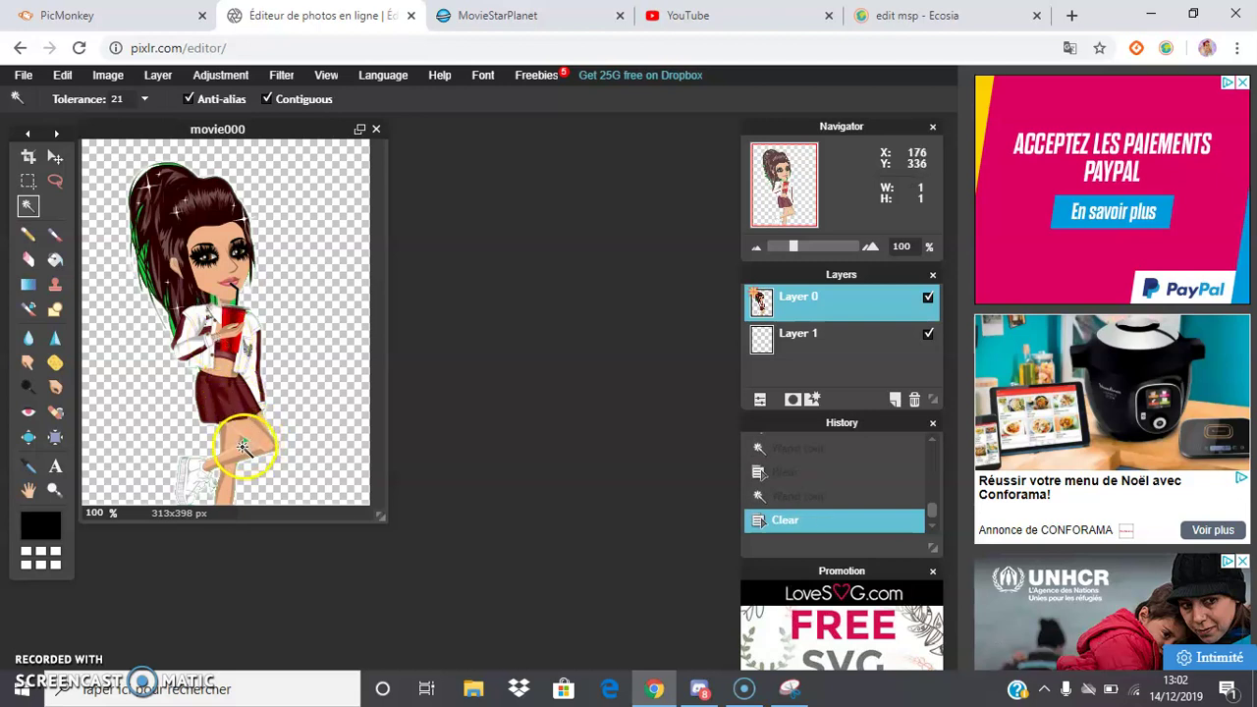
left_click(244, 441)
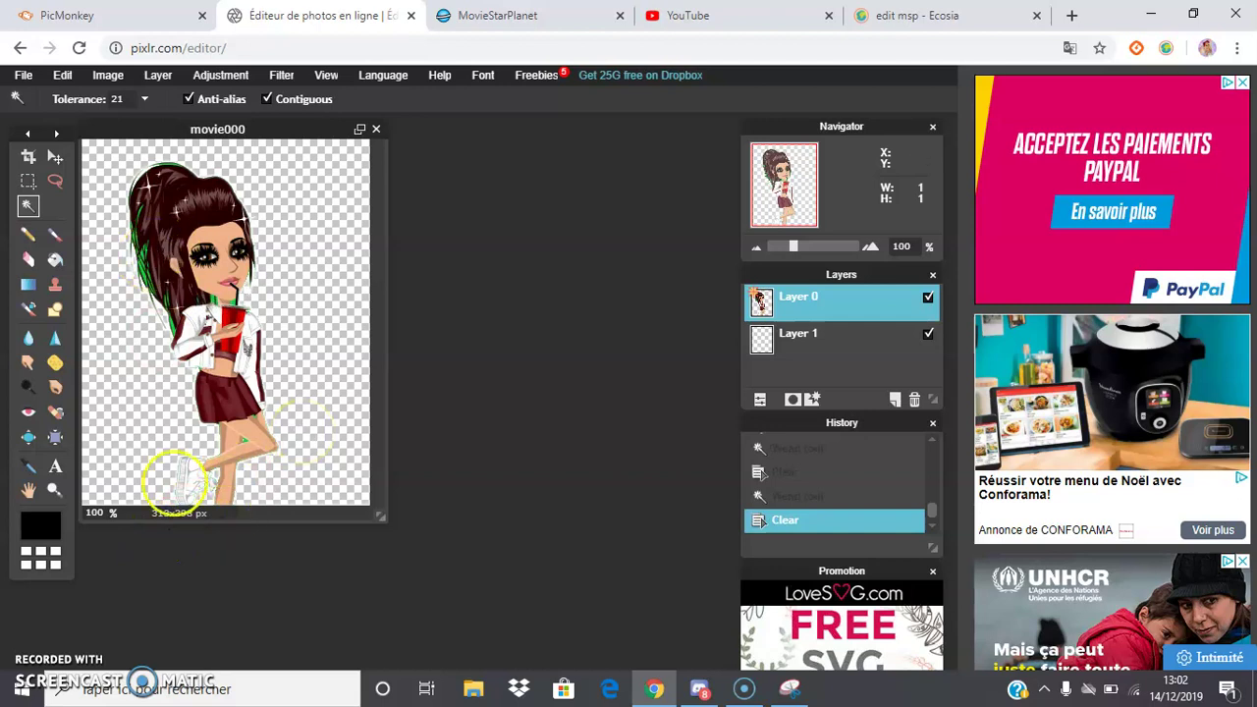
Zoom in to 250% and clear the remaining green patch between the legs with the Wand tool
right_click(55, 482)
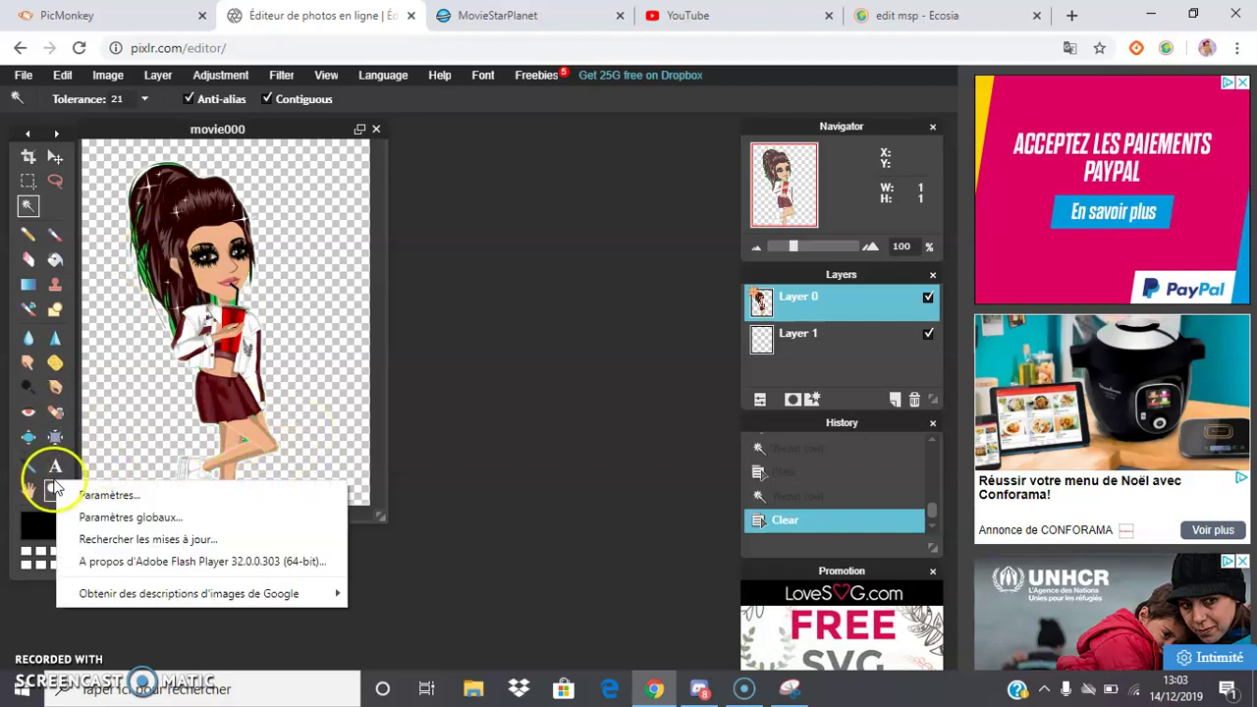
left_click(51, 490)
left_click(226, 445)
left_click(373, 356)
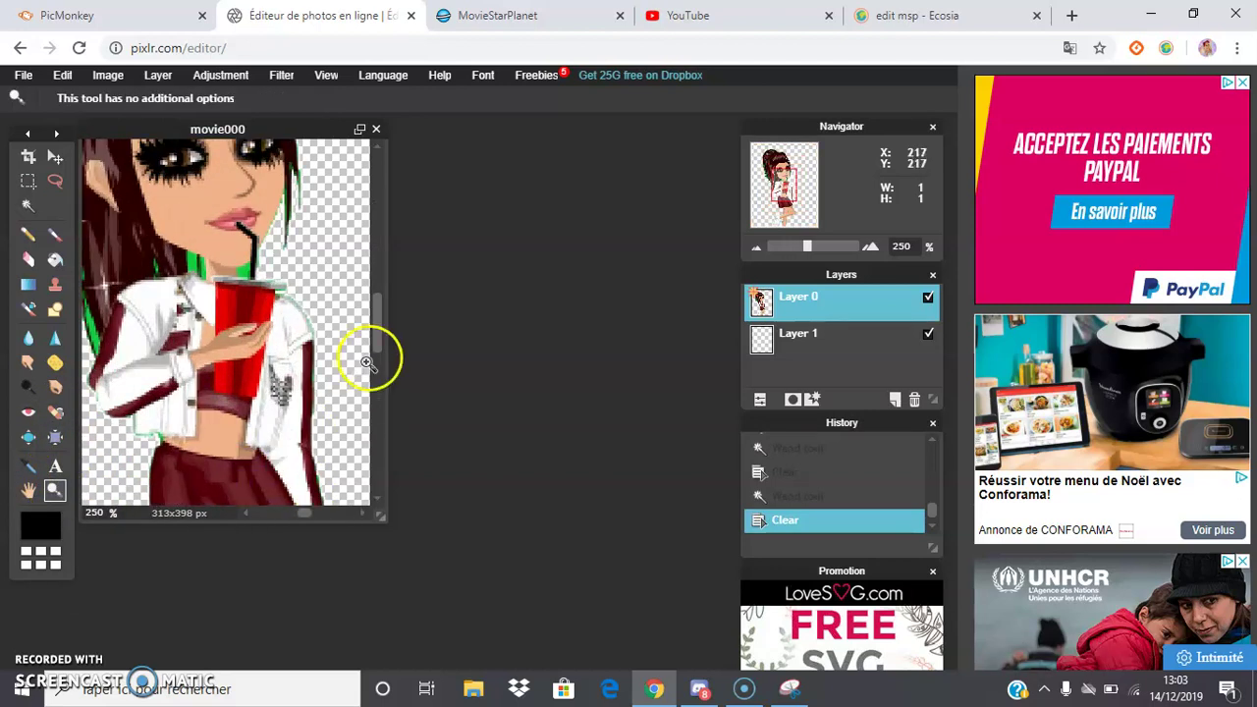
left_click(378, 403)
left_click(383, 452)
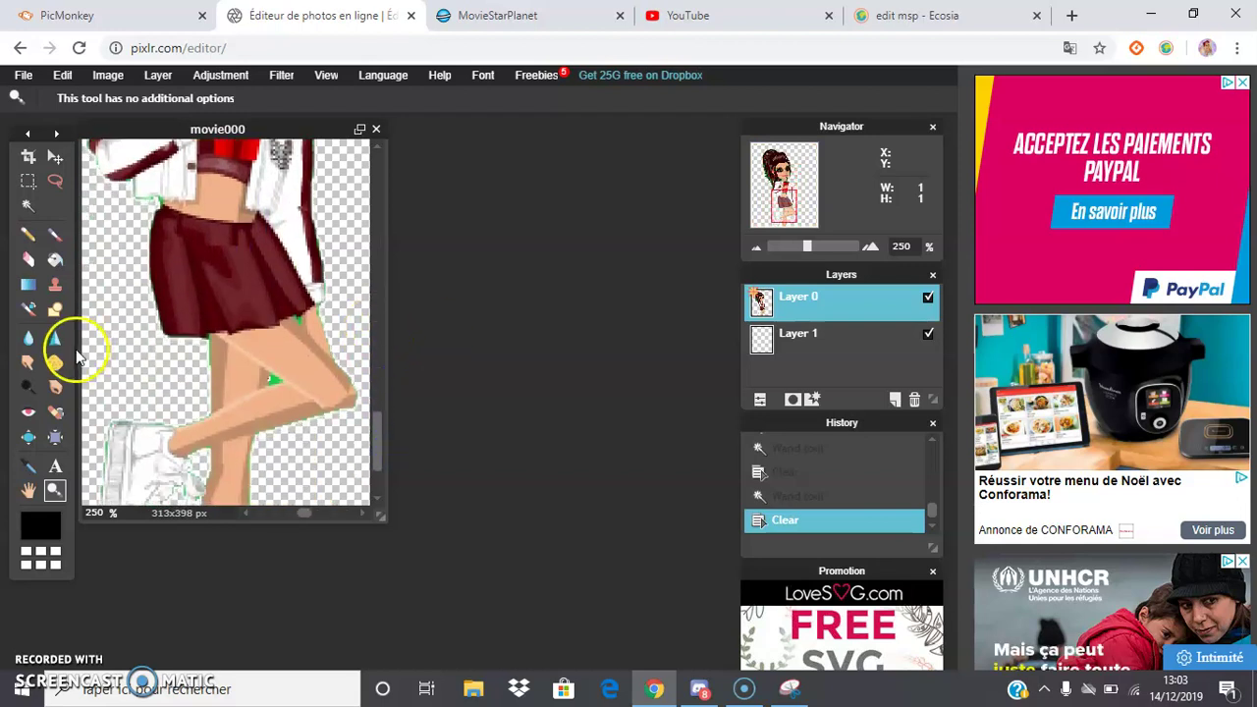
left_click(27, 204)
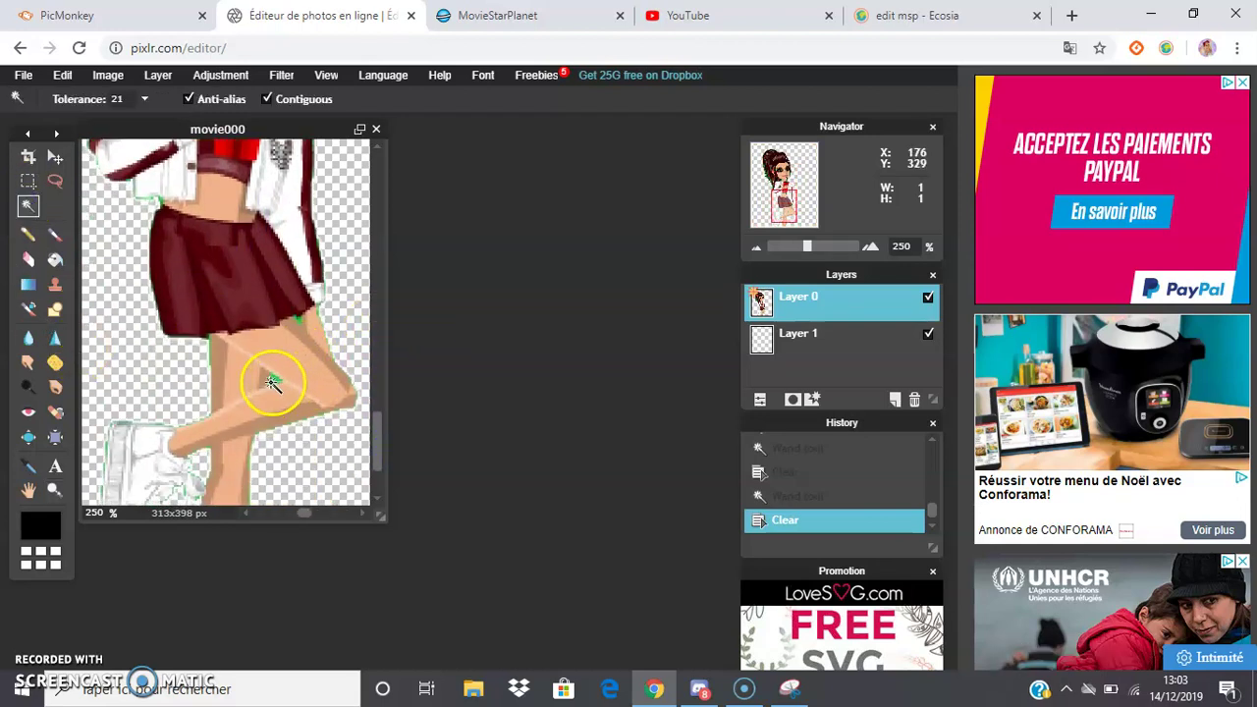
left_click(273, 381)
key("Delete")
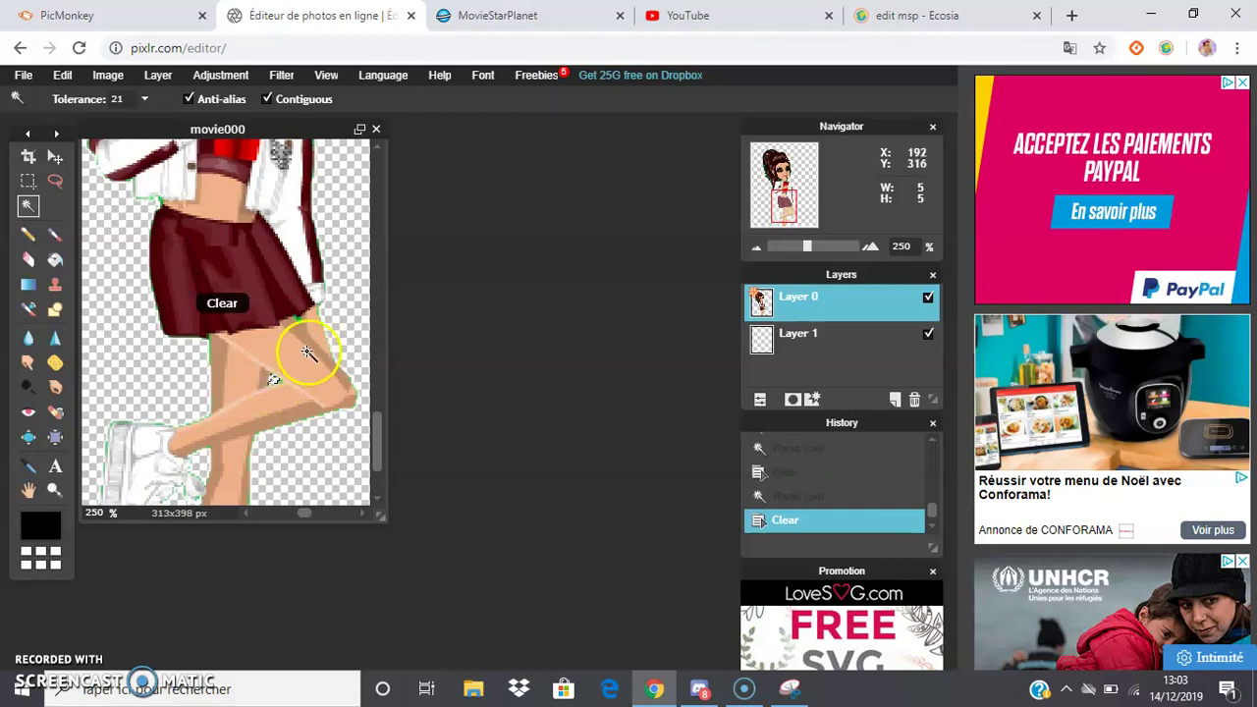
Clear the green bits under the skirt hem beside the raised thigh, leaving the skirt intact
left_click(304, 316)
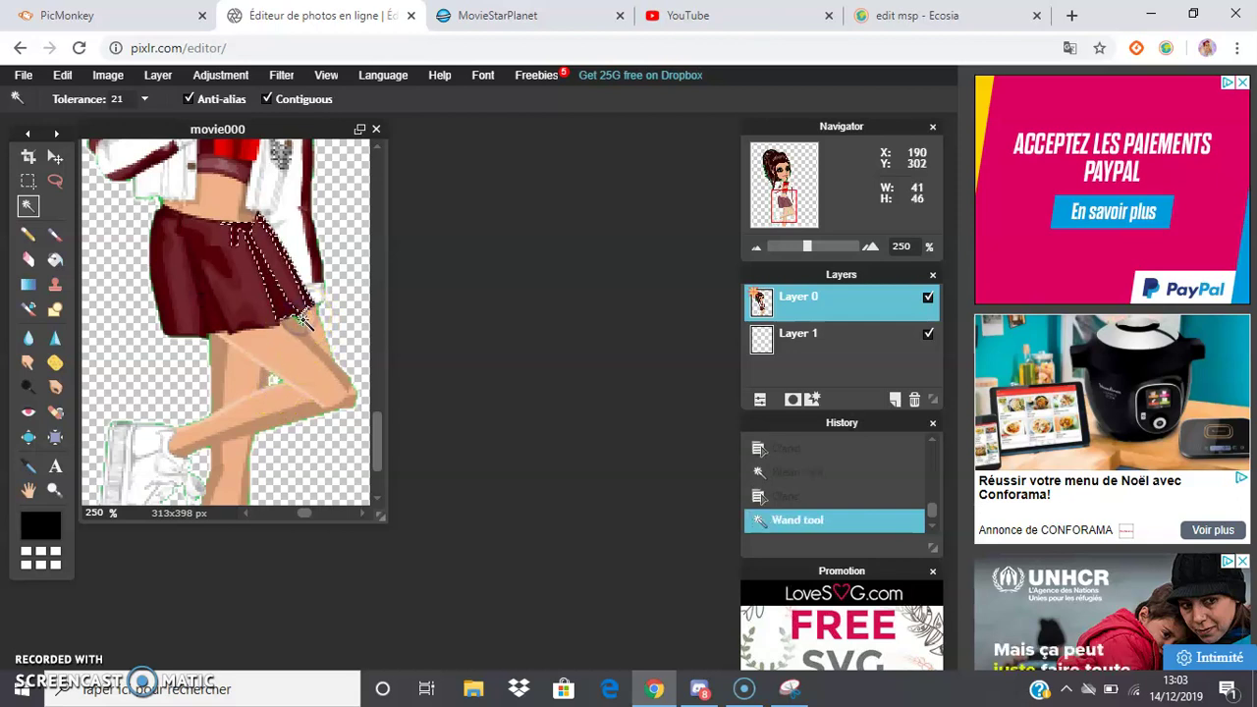
key("Delete")
left_click(310, 320)
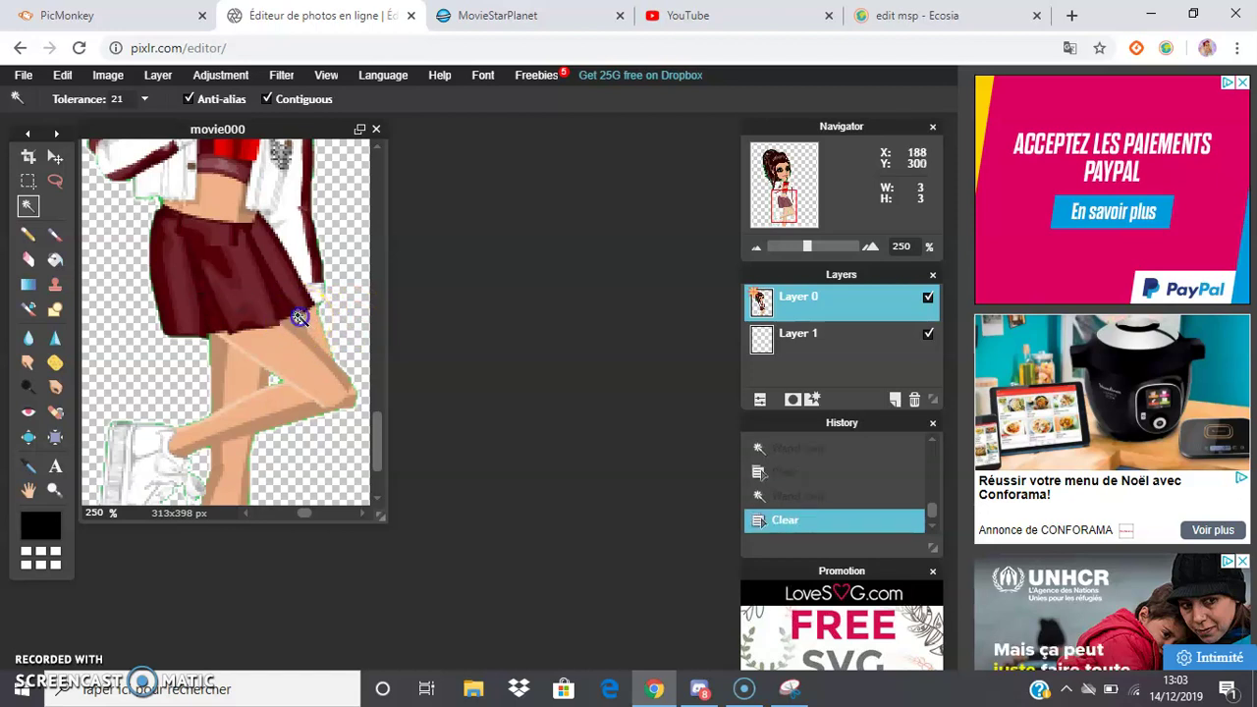
left_click(300, 318)
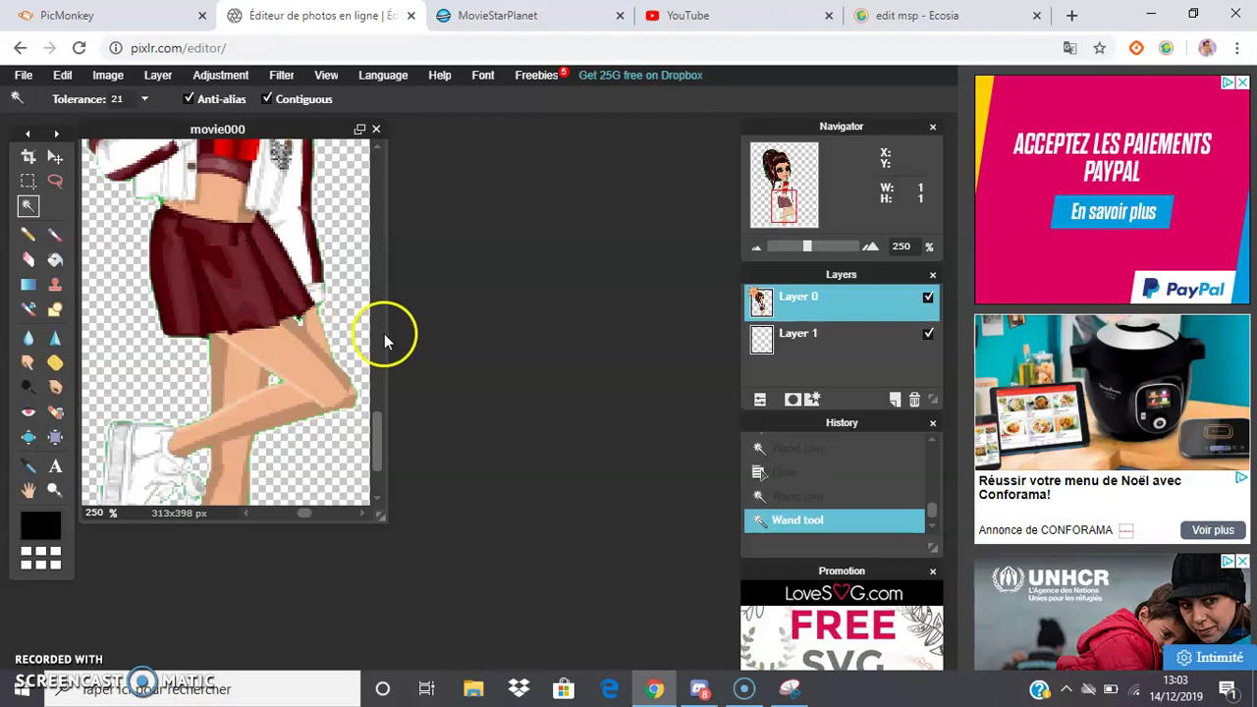
key("Delete")
Clear the green patches at the avatar's neck, beside the straw and next to the hair
scroll(363, 340, "up", 5)
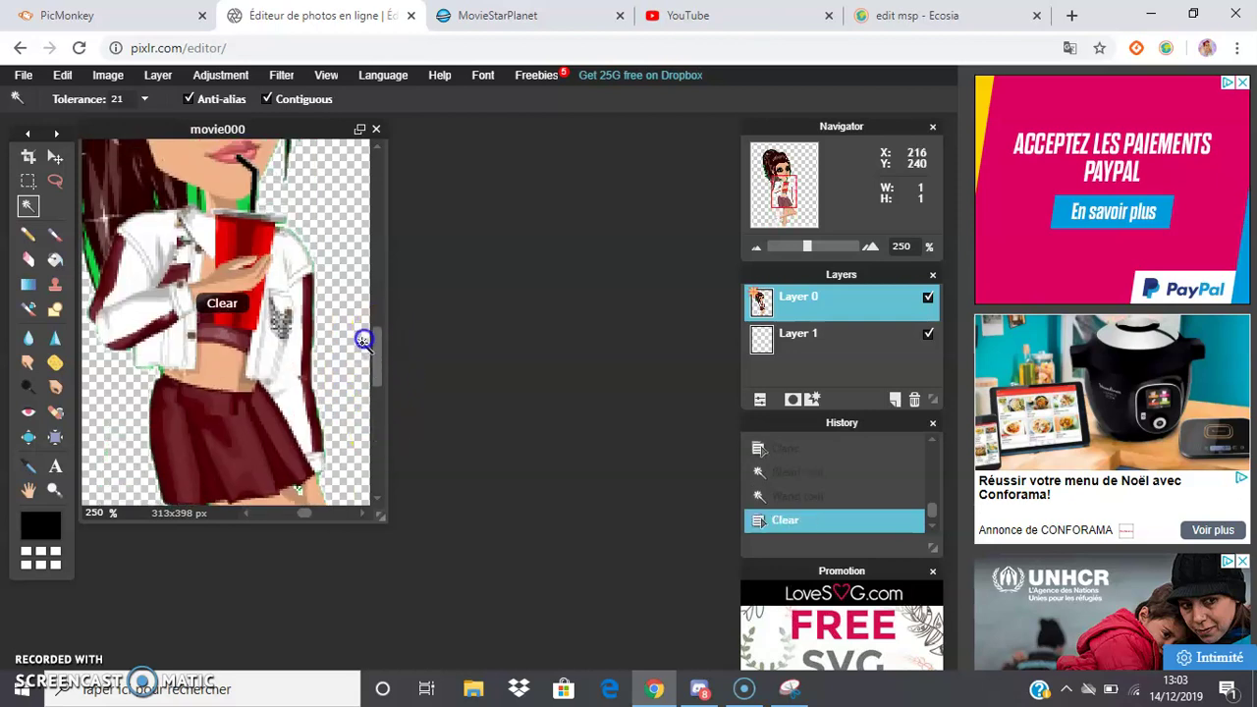
left_click(246, 239)
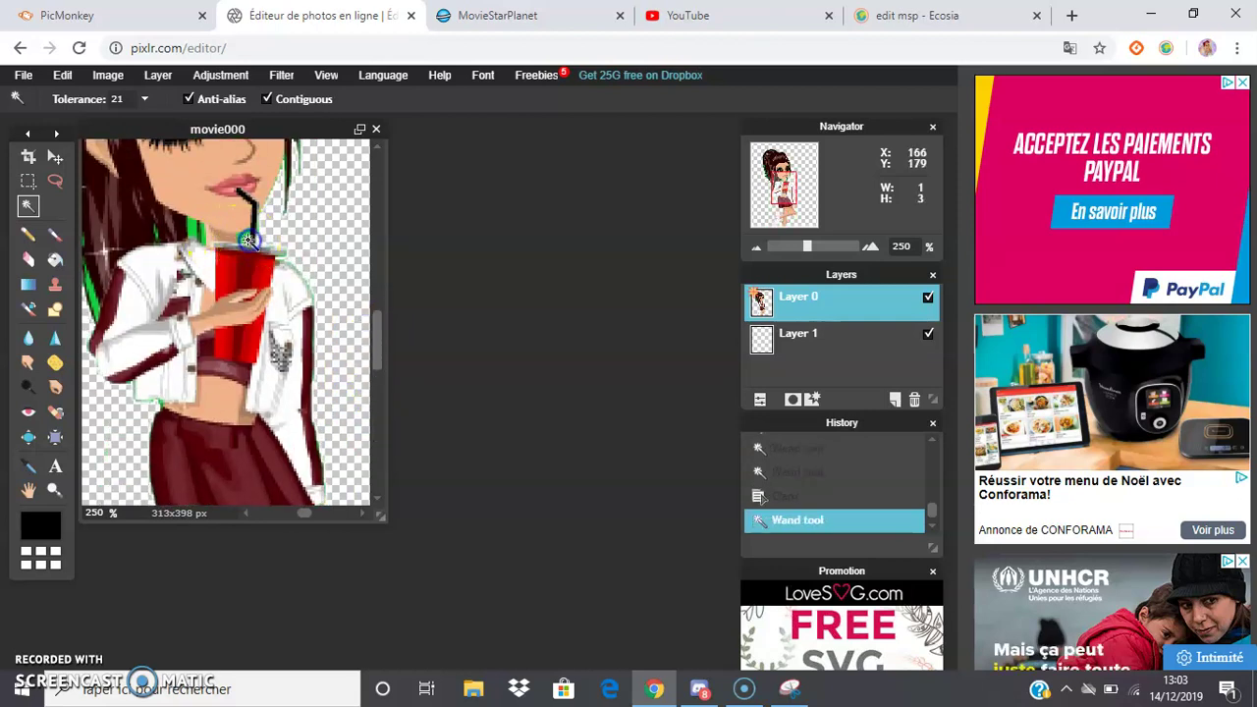
left_click(246, 239)
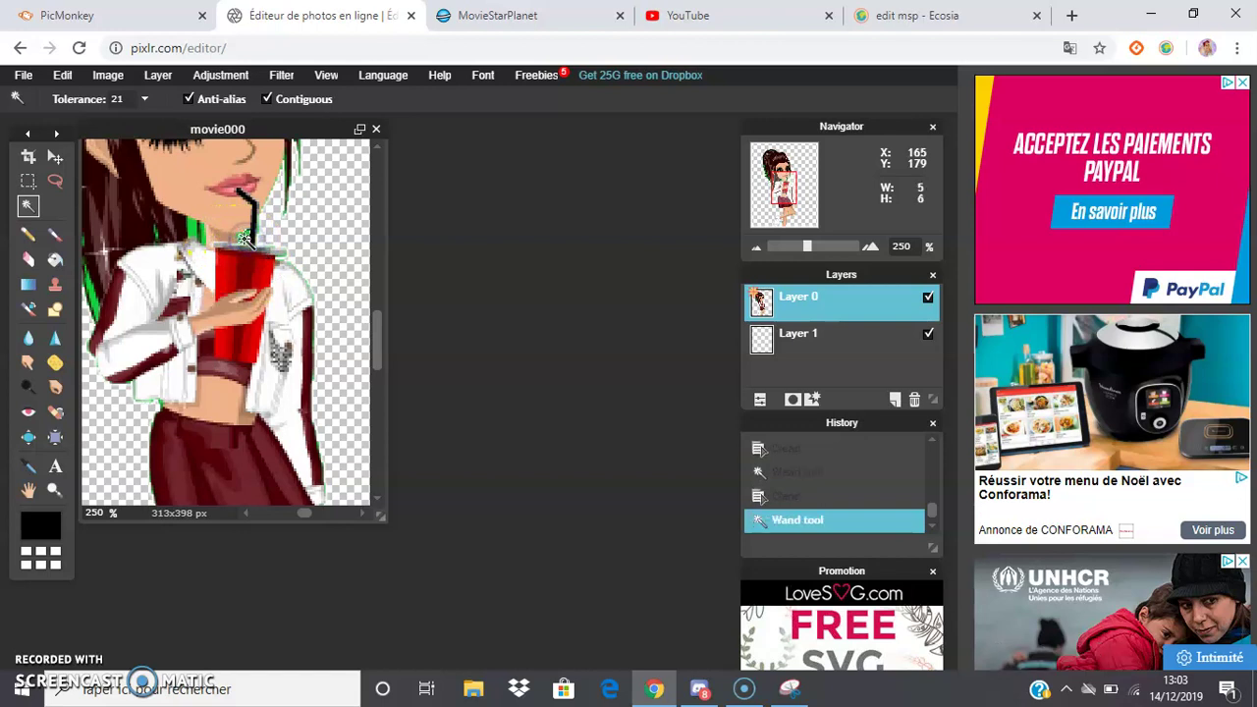
key("Delete")
left_click(197, 230)
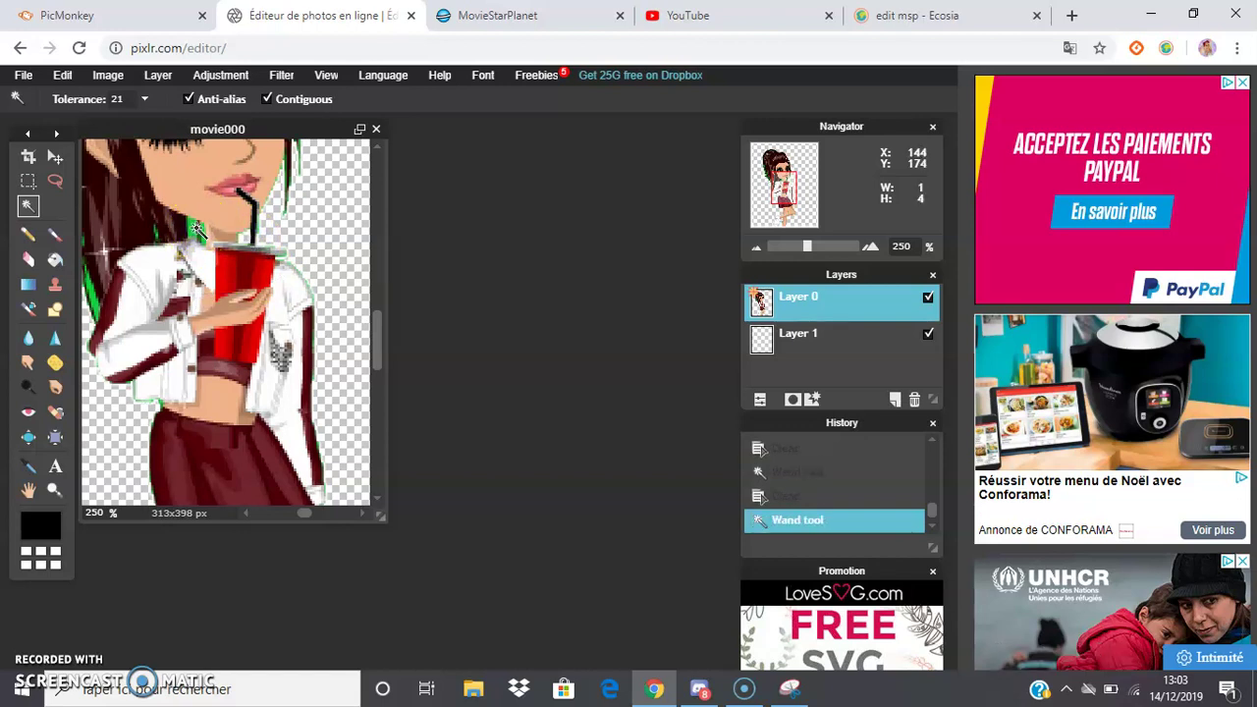
left_click(191, 229)
key("Delete")
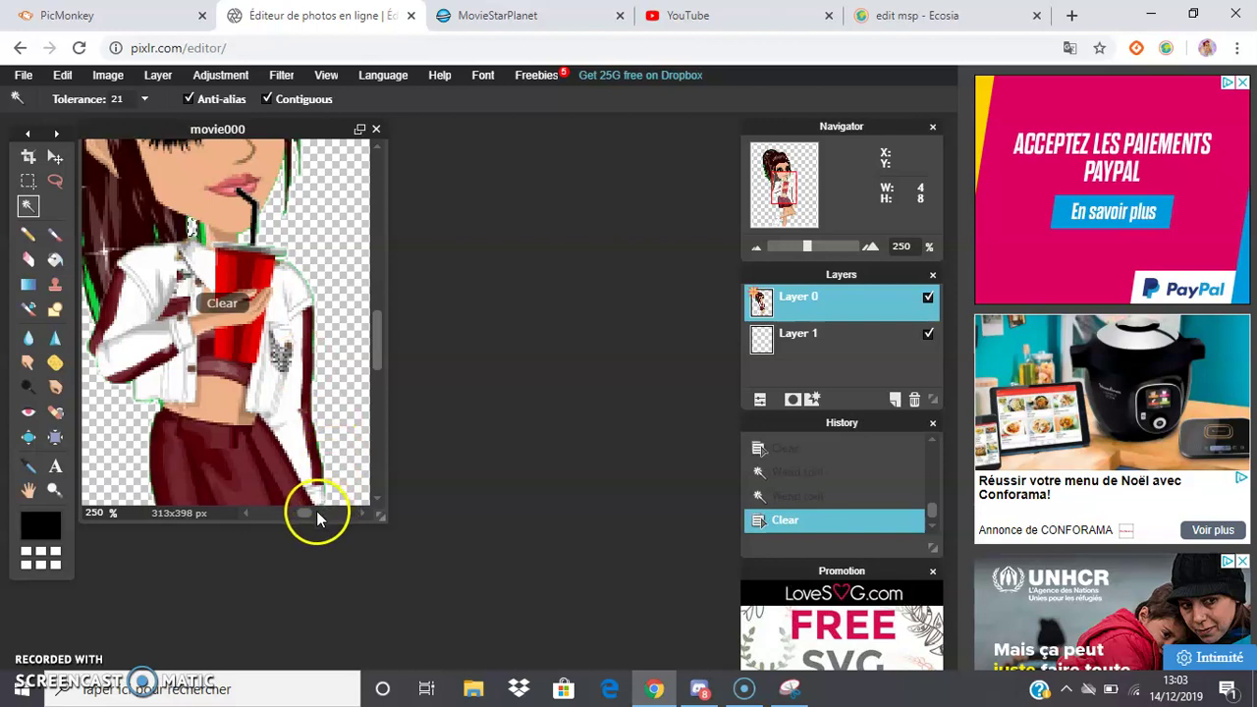
Clear the green areas between the ponytail strands, from beside the jacket sleeve upwards
right_click(294, 517)
left_click_drag(294, 517, 282, 517)
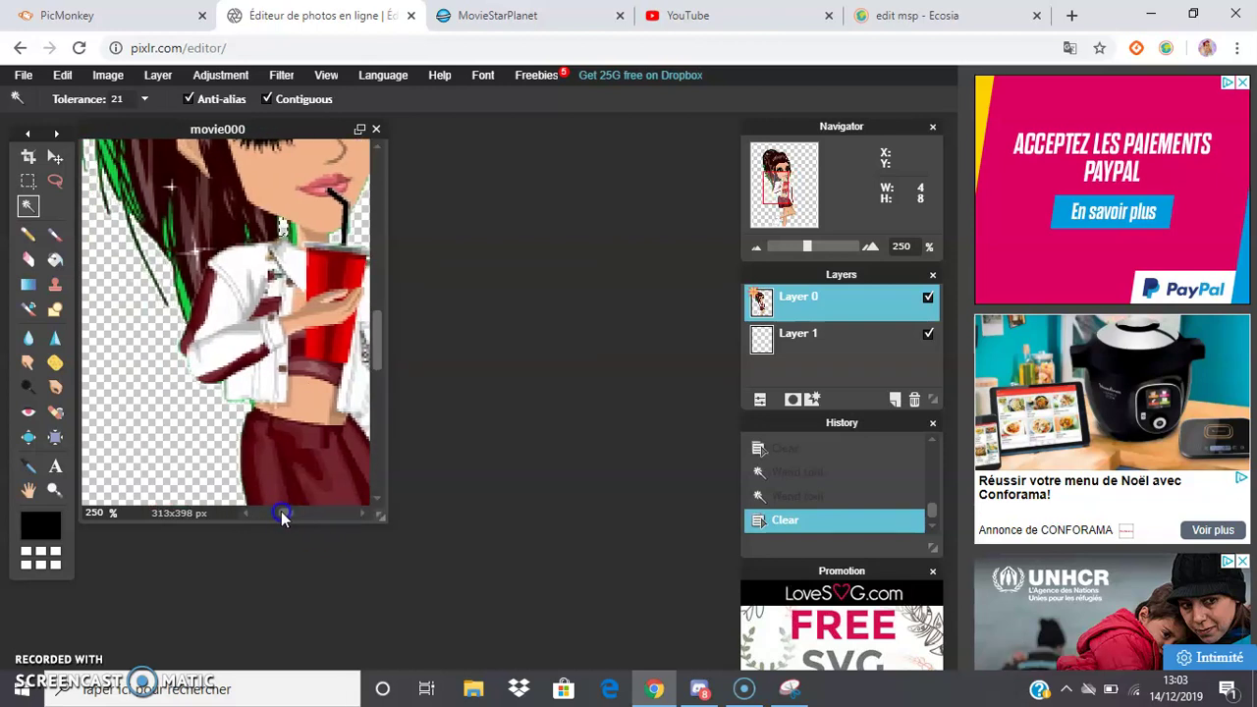
left_click(193, 304)
key("Delete")
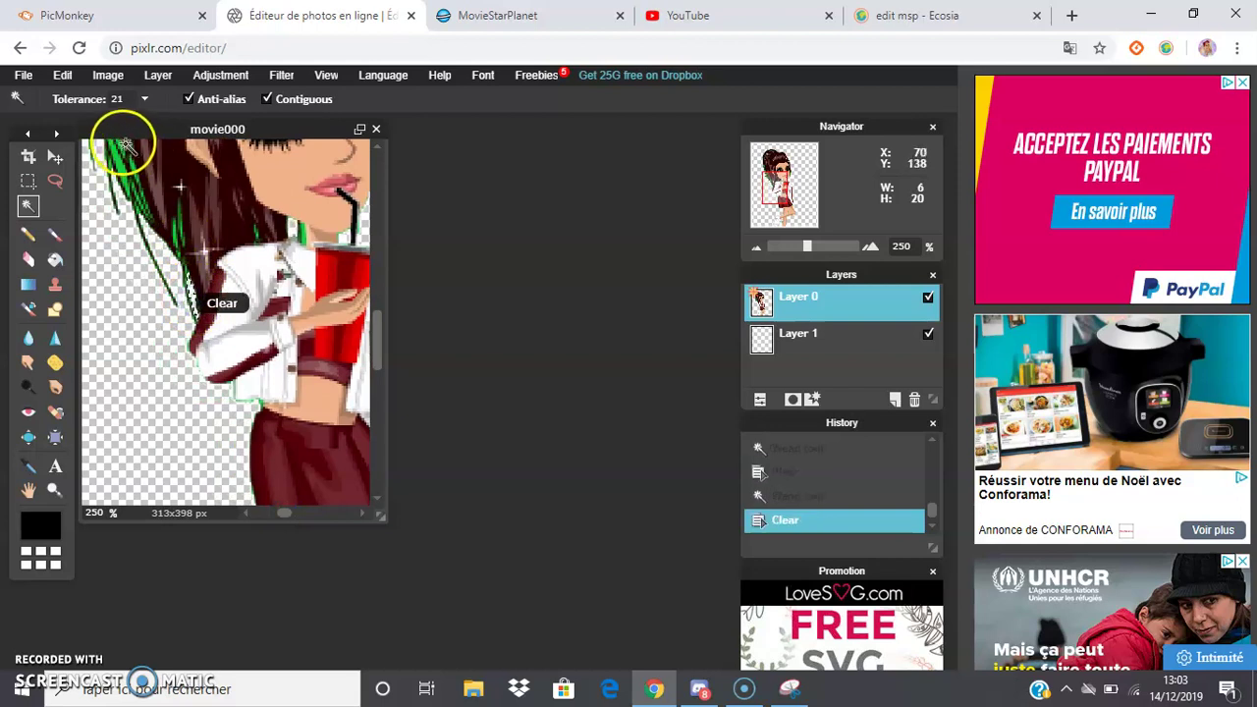
key("Delete")
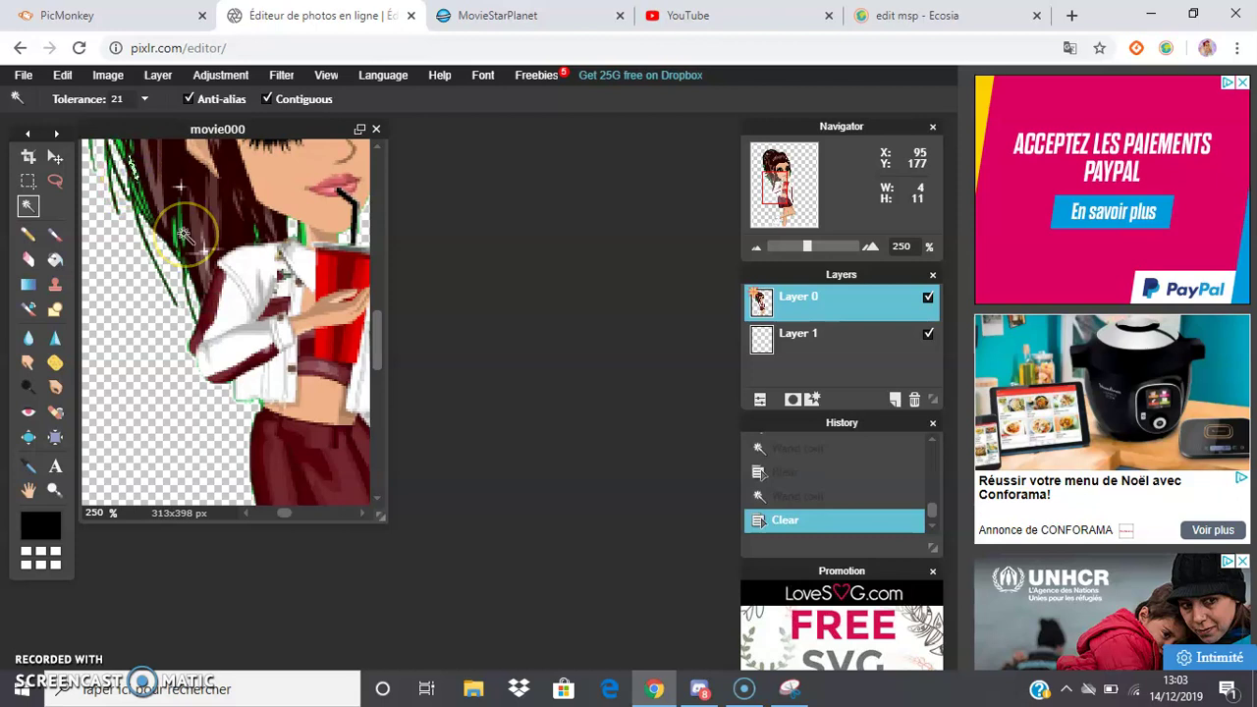
key("Delete")
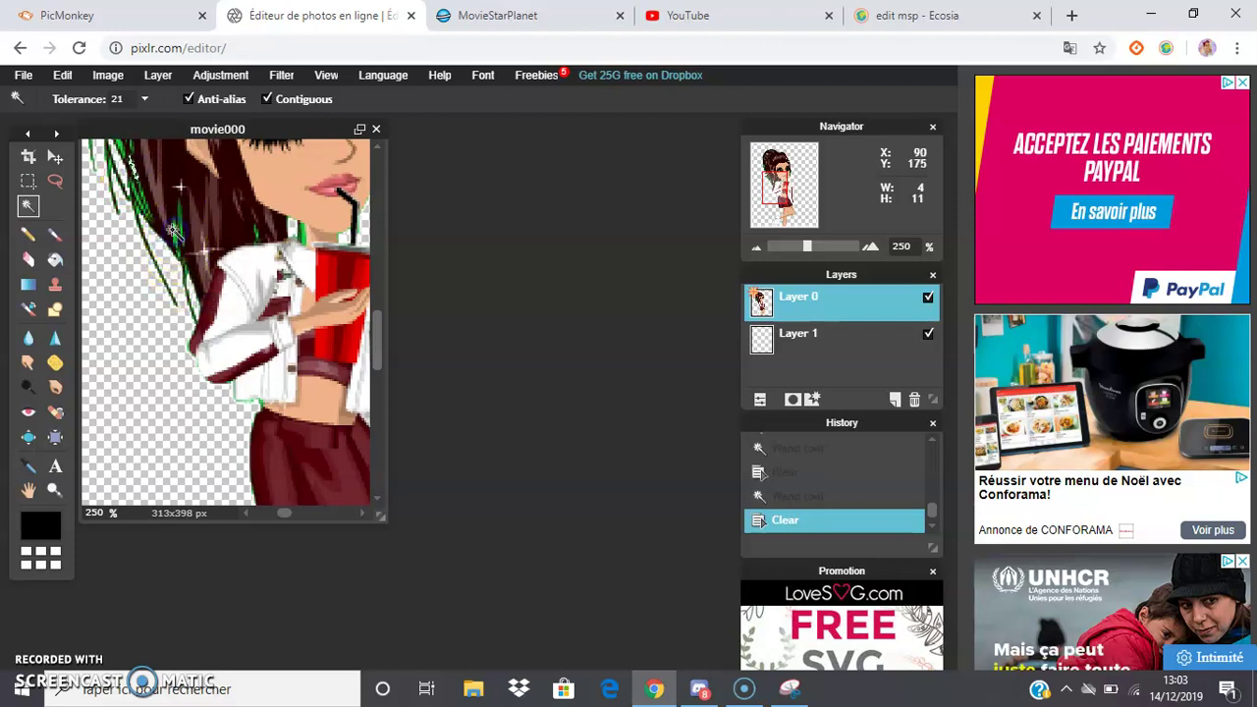
Clear the narrow strip of green left between the hair and the neck above the collar
left_click(347, 234)
key("Delete")
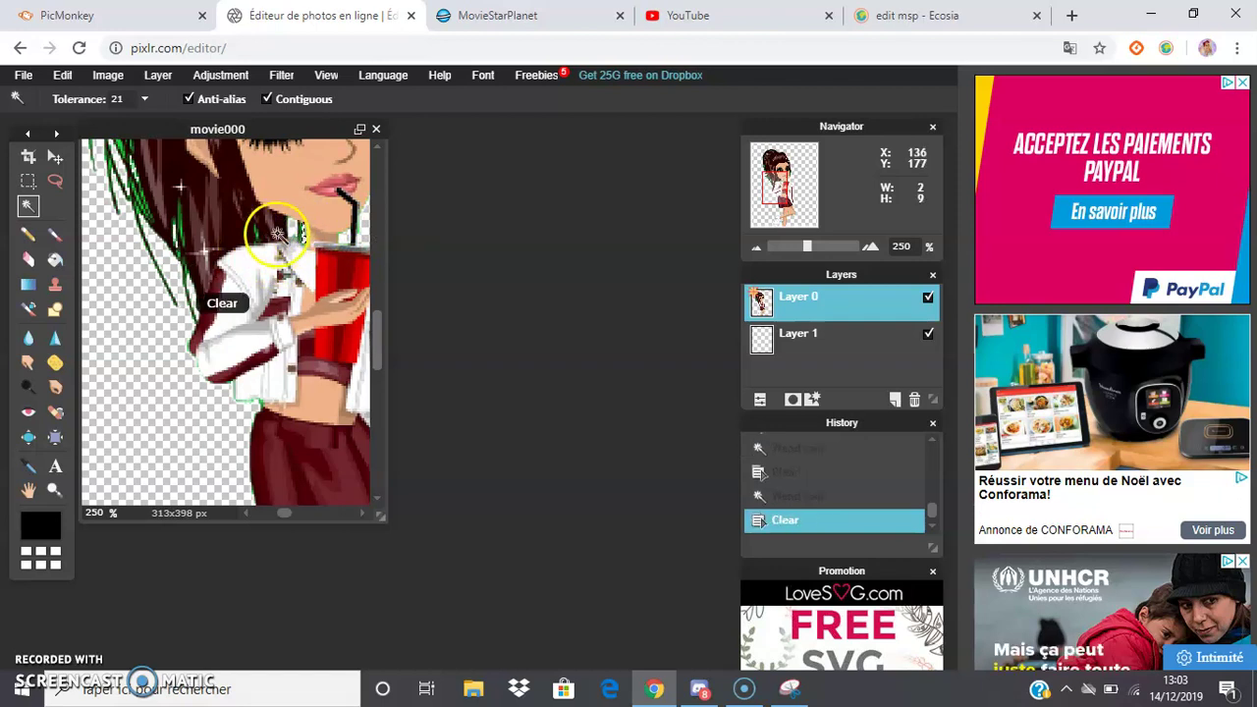
left_click(292, 233)
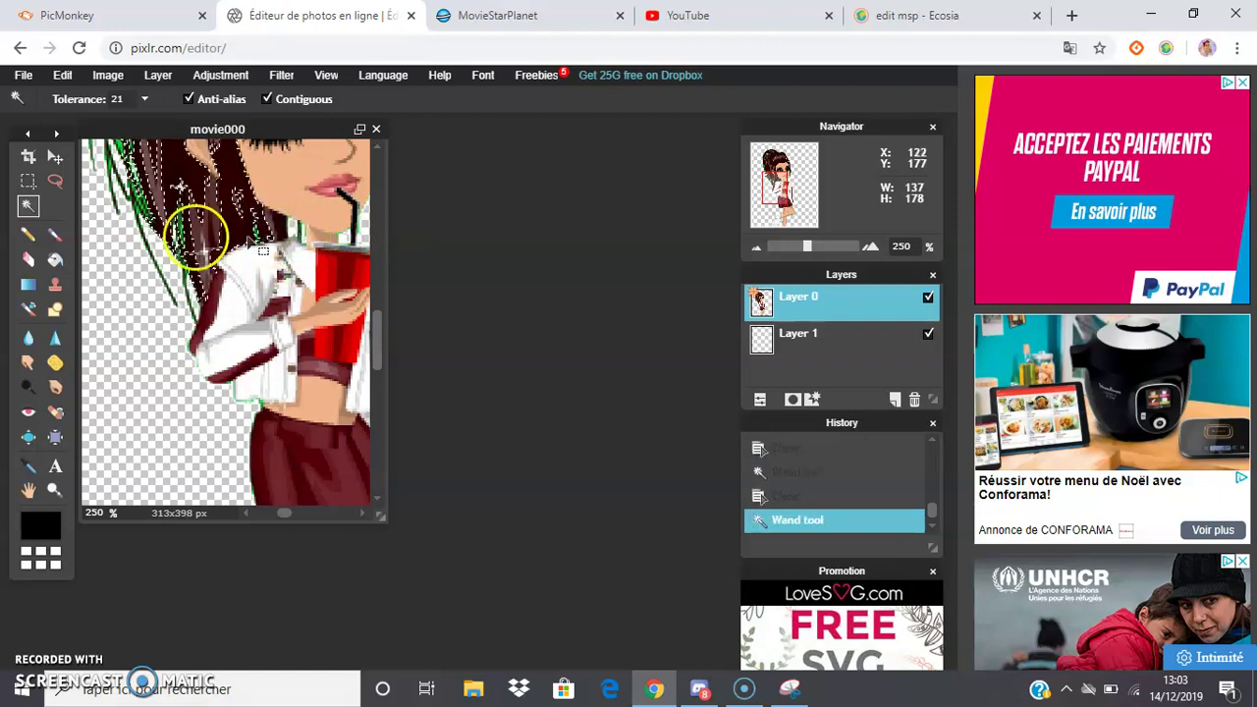
At 650% zoom, clear the leftover green pixels along the edge of the ponytail with the Wand tool
left_click(142, 211)
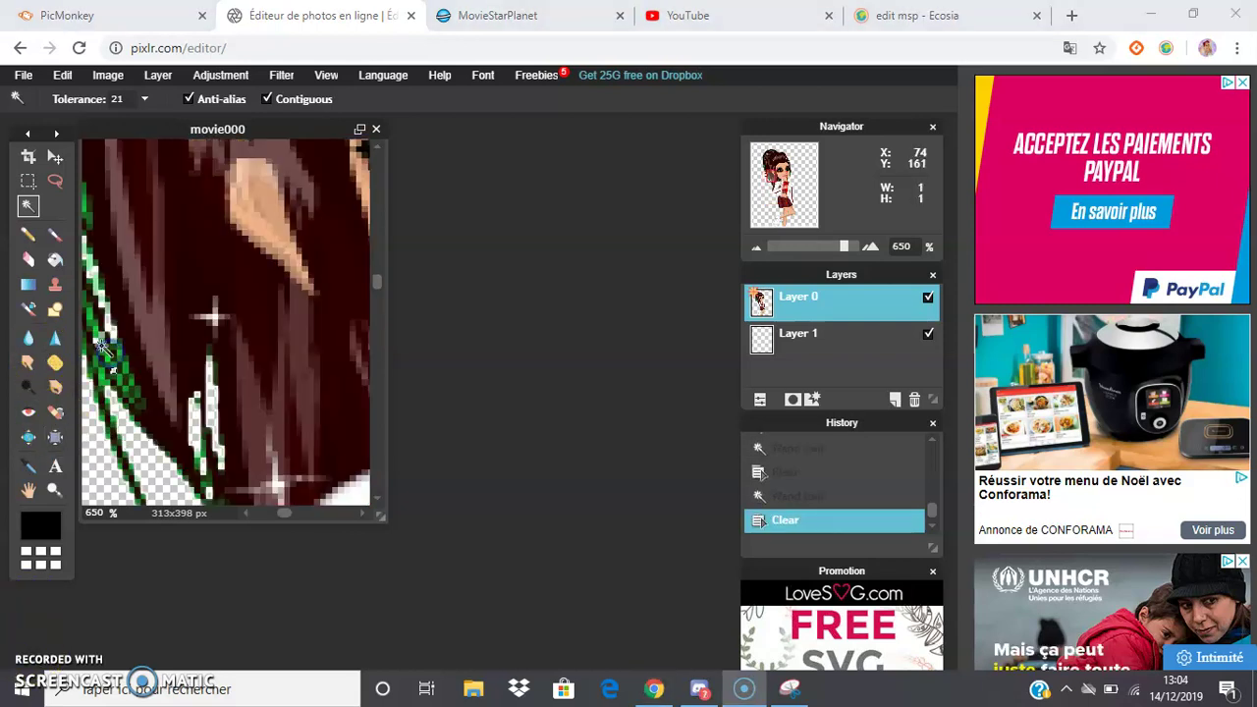
left_click(103, 351)
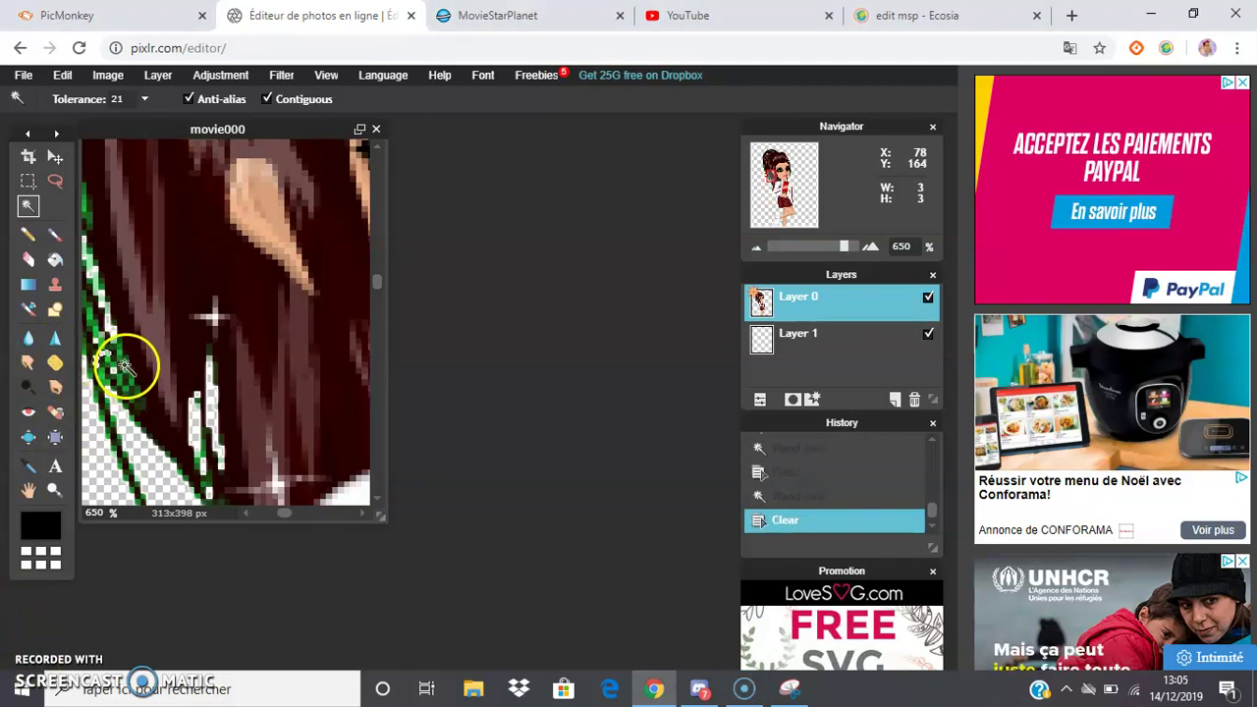
left_click(121, 367)
left_click(121, 373)
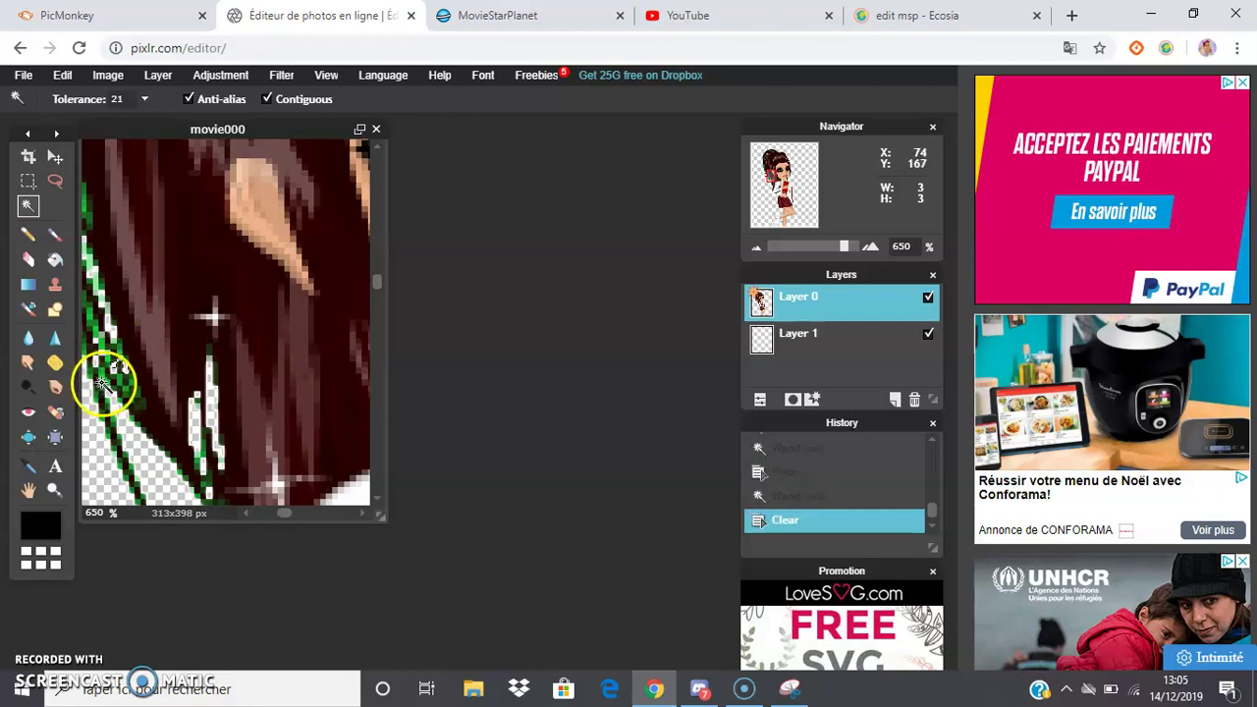
left_click(103, 383)
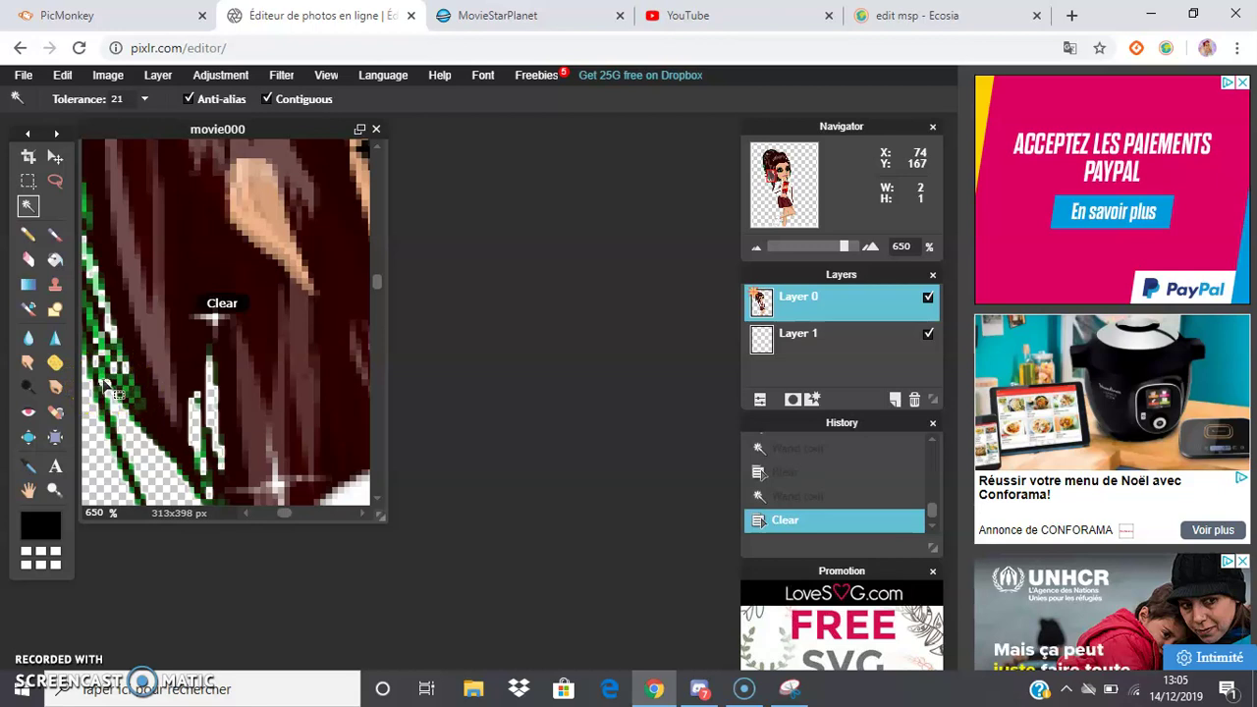
key("Delete")
mouse_move(103, 377)
left_mouse_down()
mouse_move(135, 365)
mouse_move(112, 360)
mouse_move(83, 209)
left_mouse_up()
left_click(85, 199)
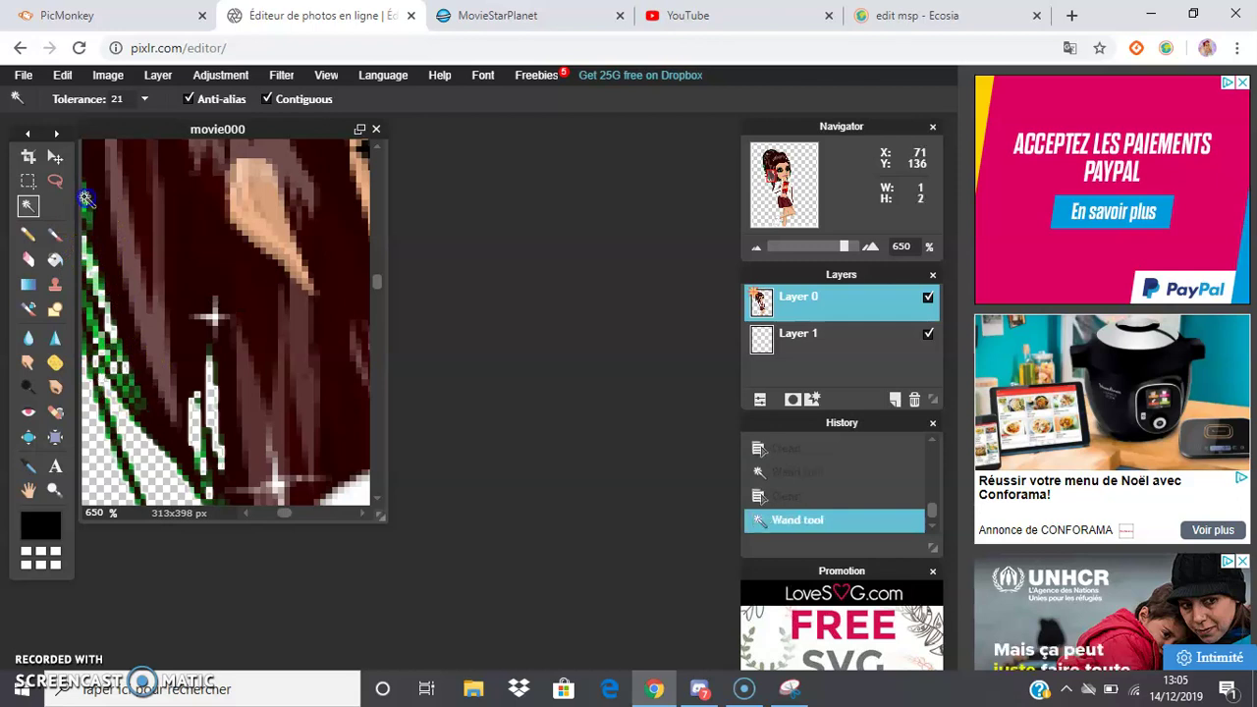
key("Delete")
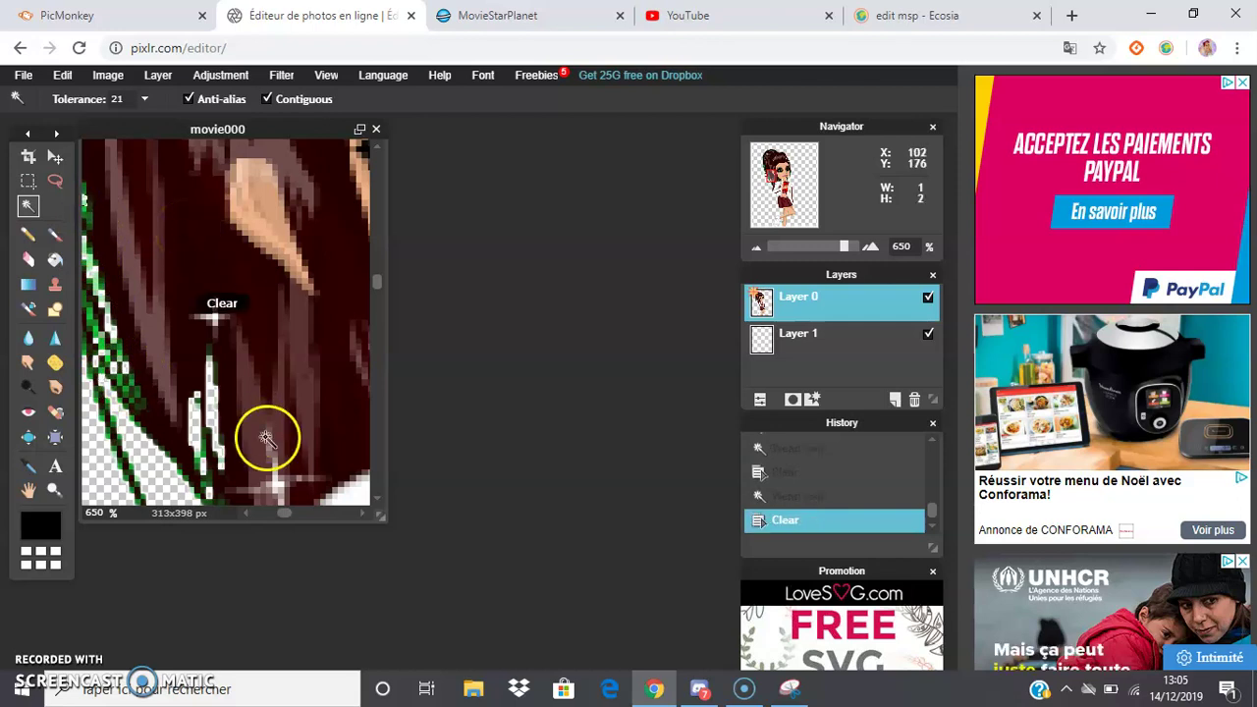
Clear the green gaps between the thin outer strands of the ponytail
left_click_drag(284, 514, 279, 516)
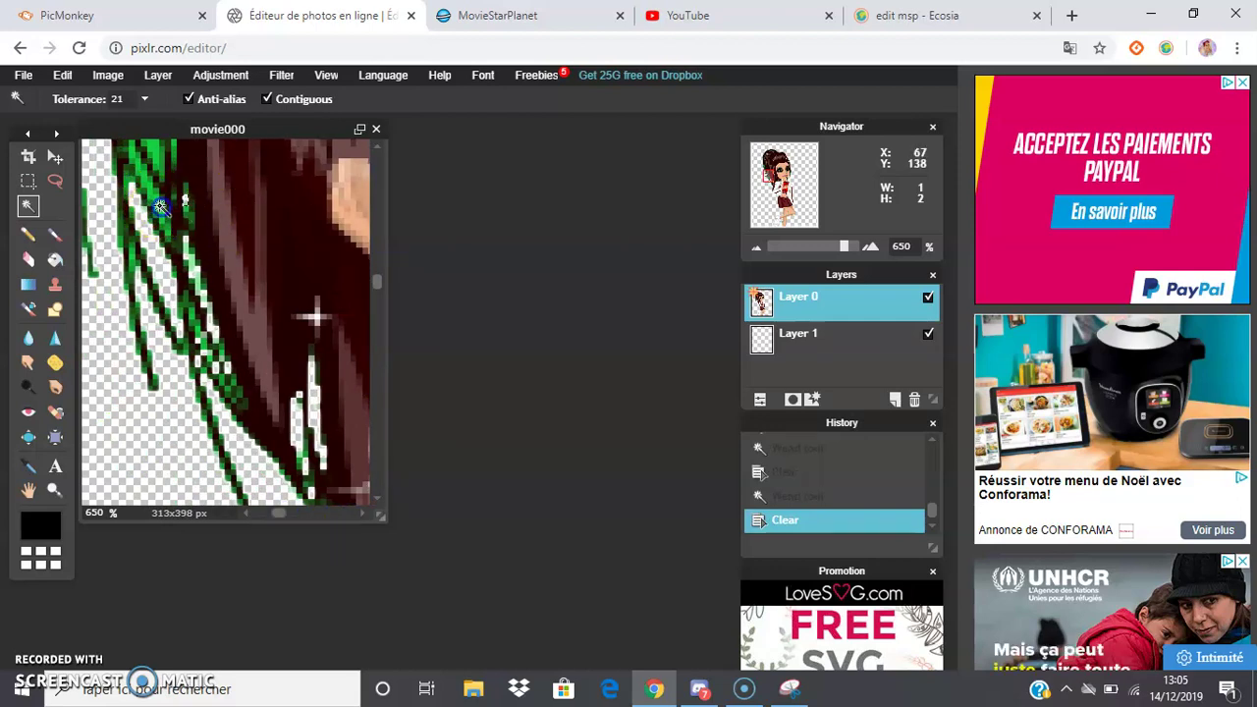
key("Delete")
left_click(154, 143)
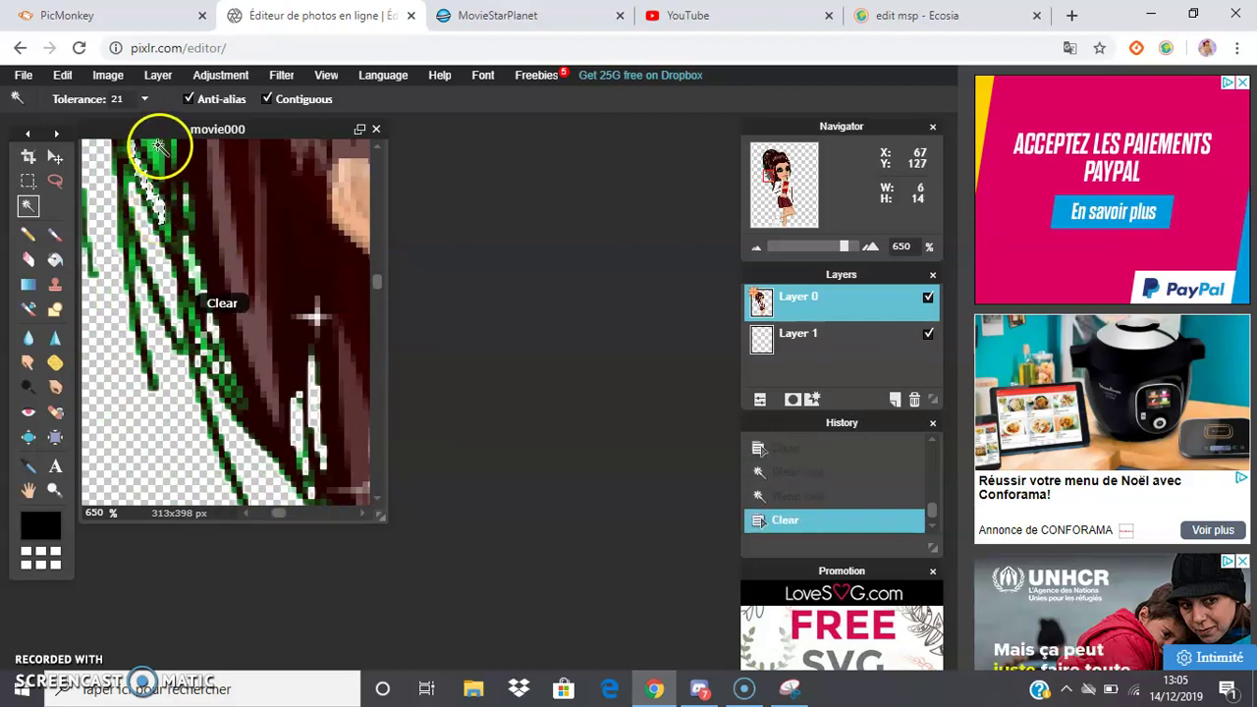
key("Delete")
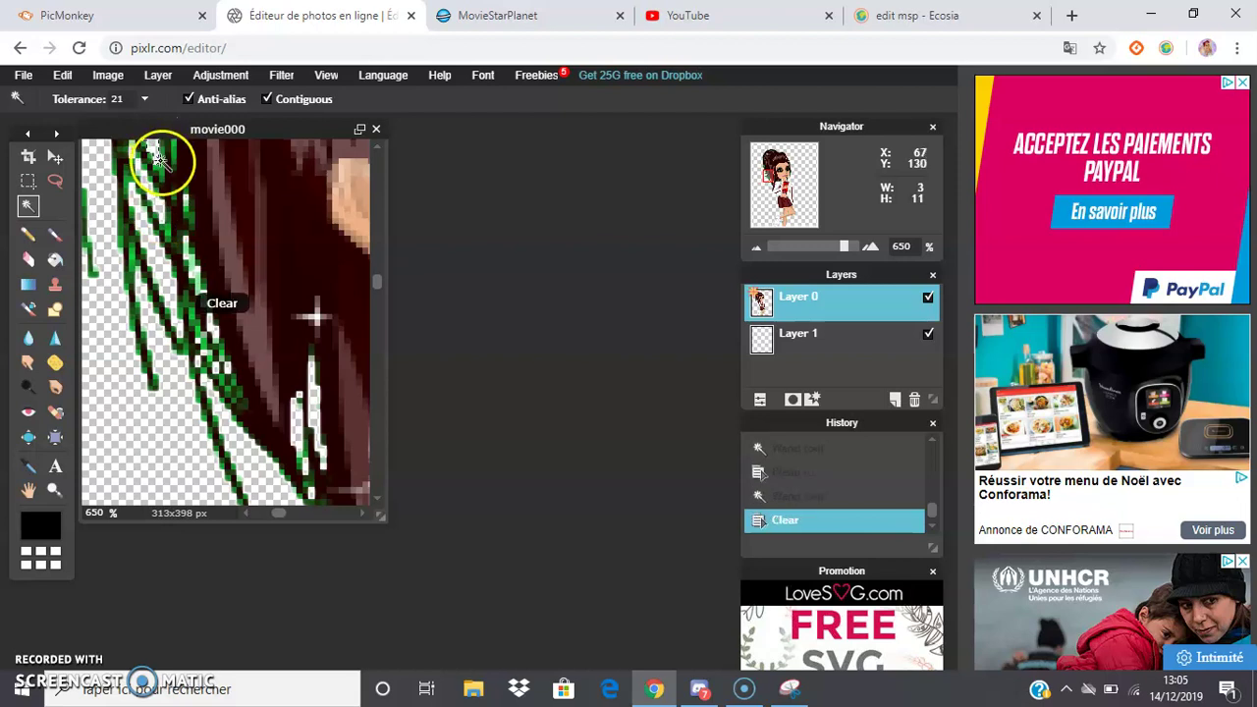
left_click(162, 163)
key("Delete")
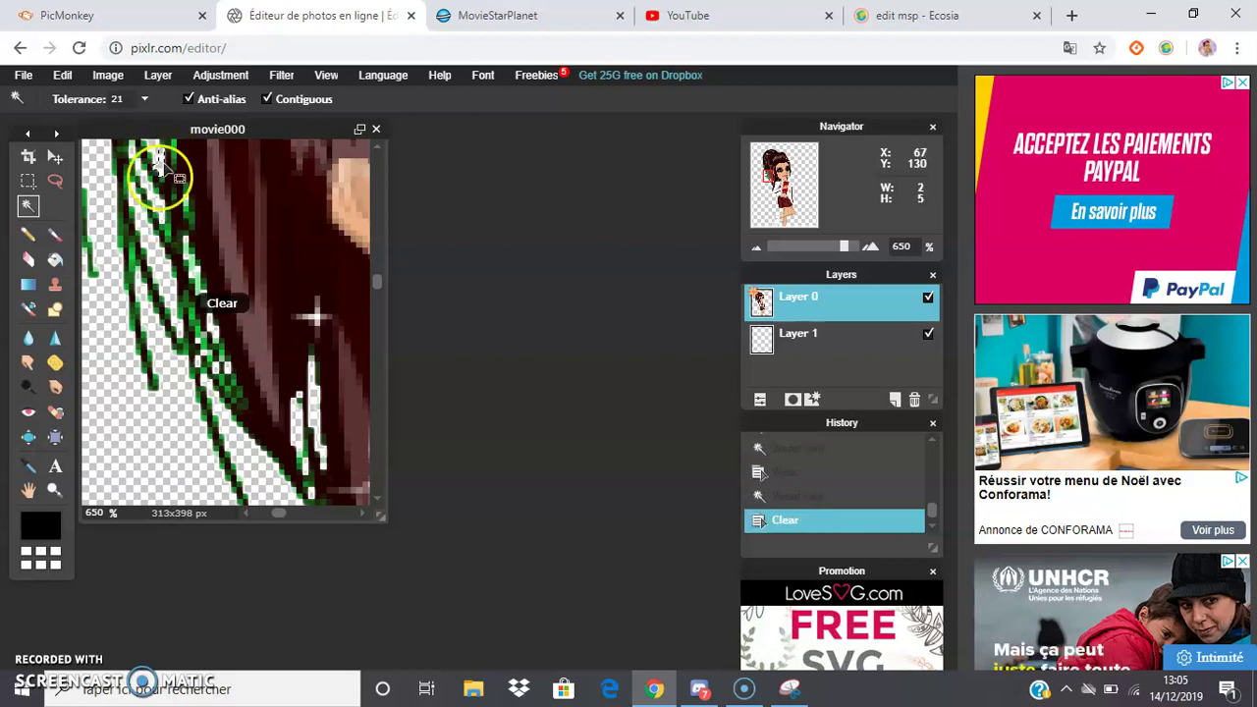
left_click(132, 253)
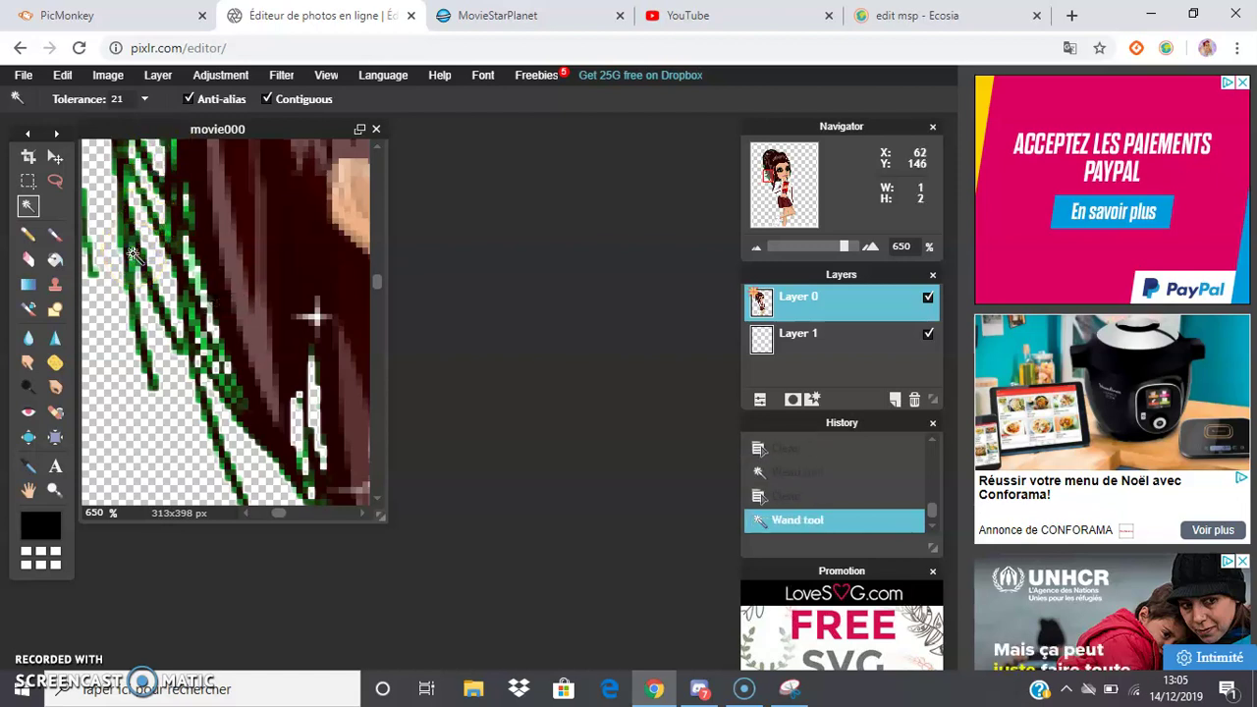
key("Delete")
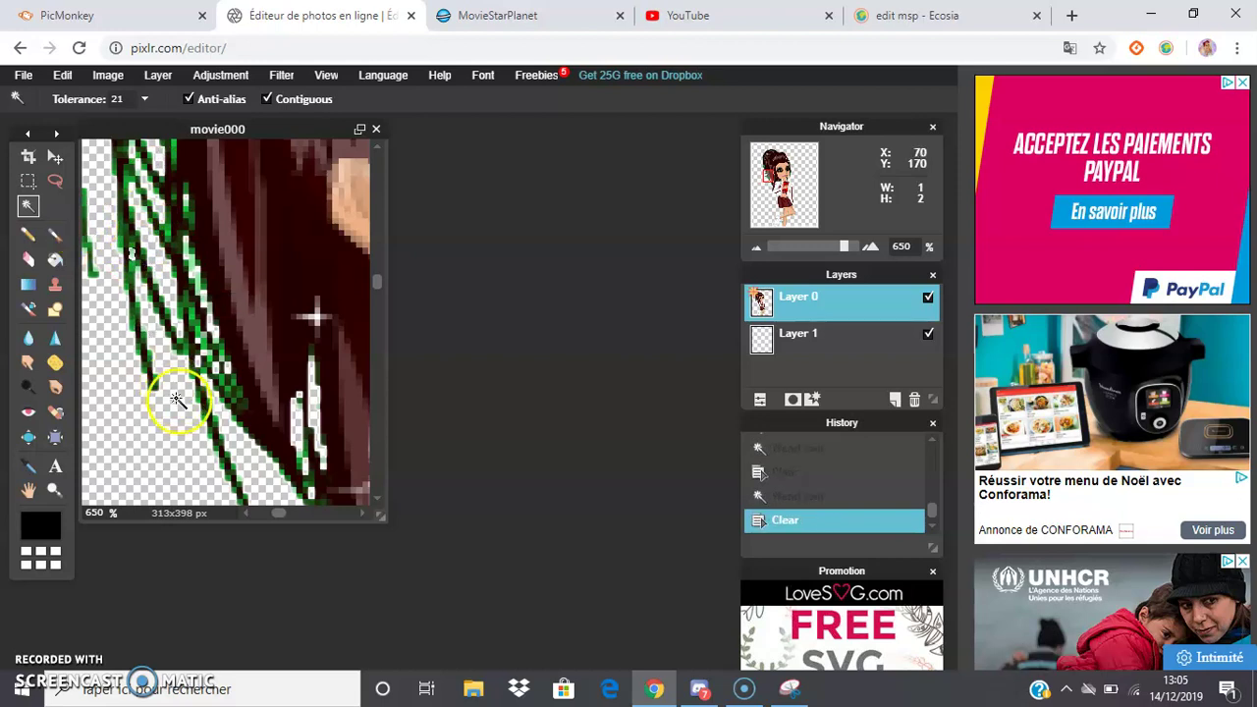
left_click(248, 513)
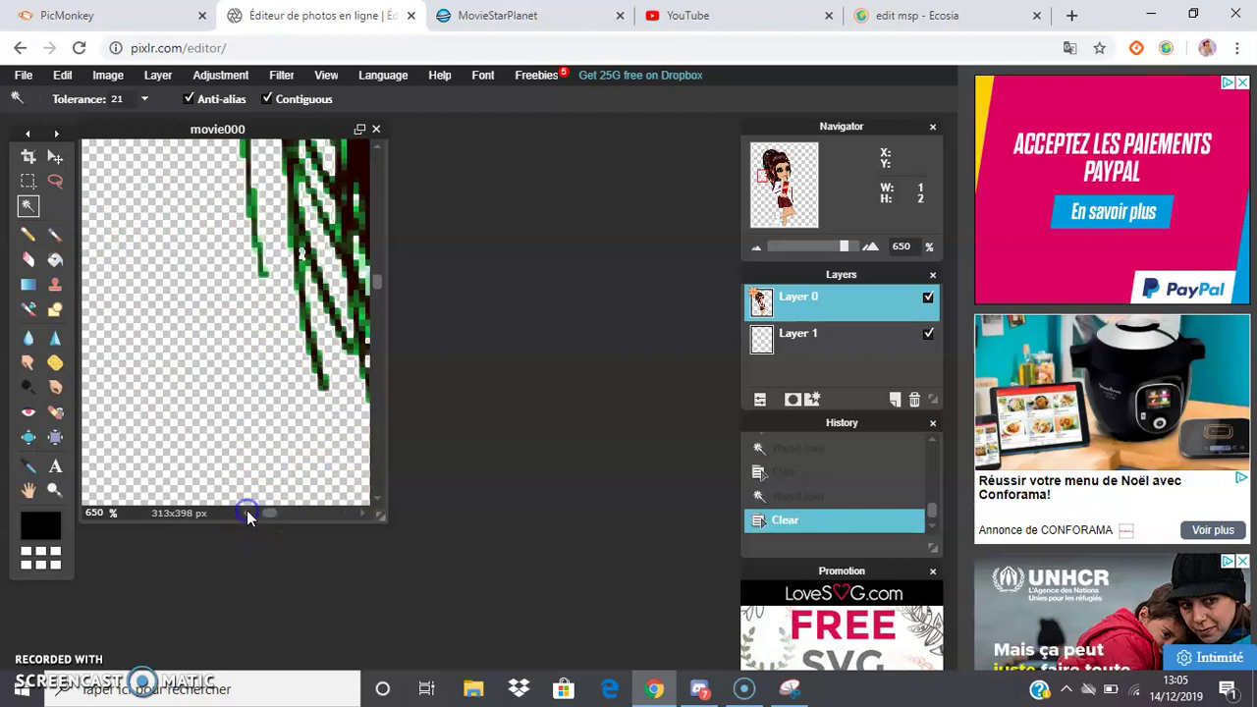
Clear the green pixels along the lower part of the isolated outer hair strand, down to its tip
left_click(251, 207)
key("Delete")
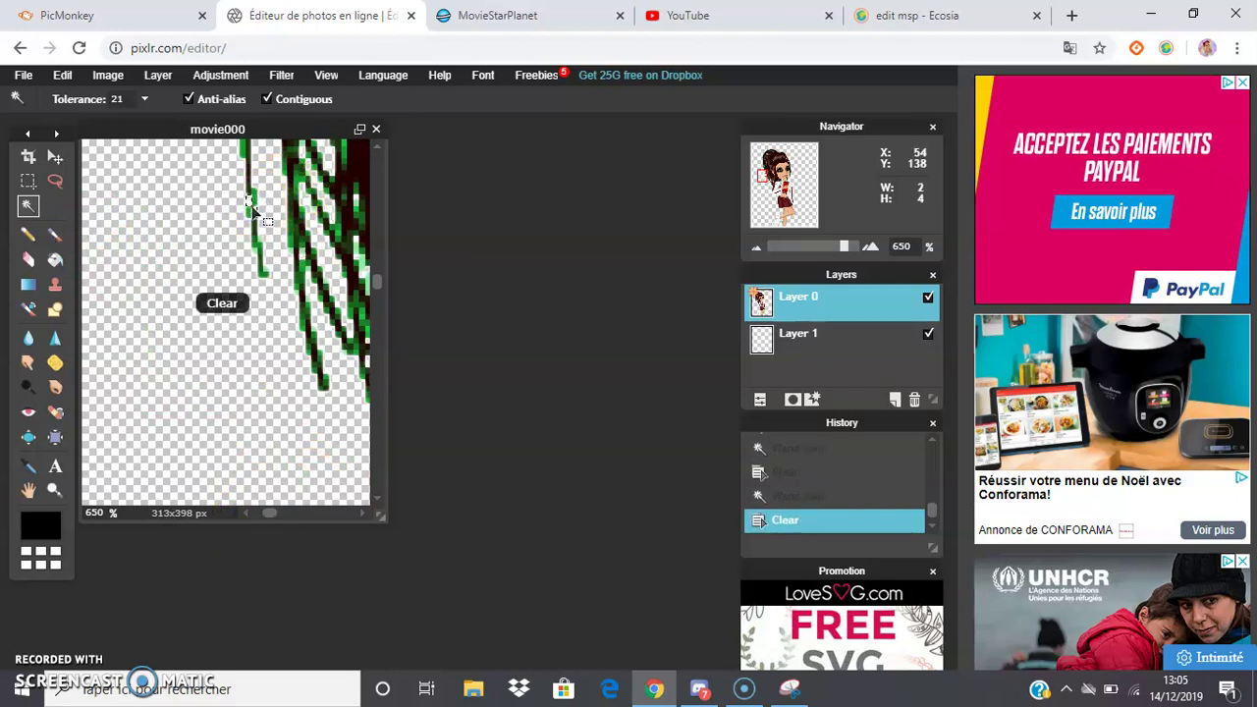
left_click(250, 208)
key("Delete")
left_click(257, 248)
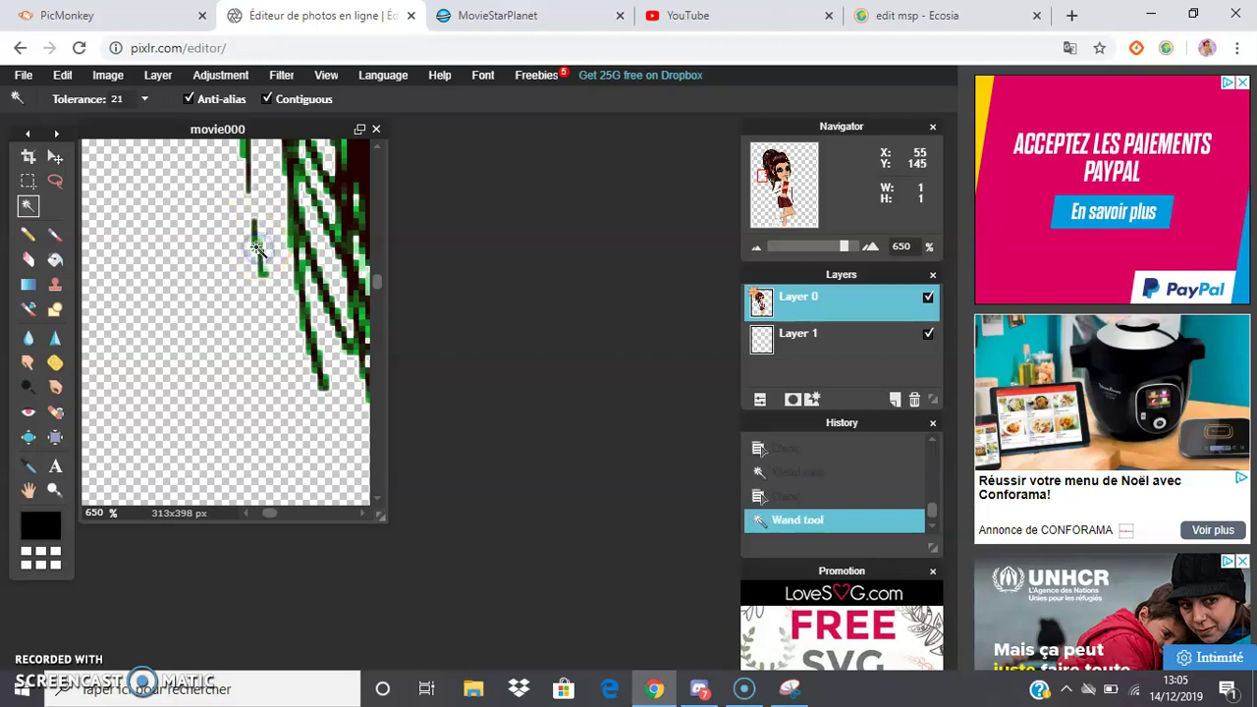
key("Delete")
left_click(260, 267)
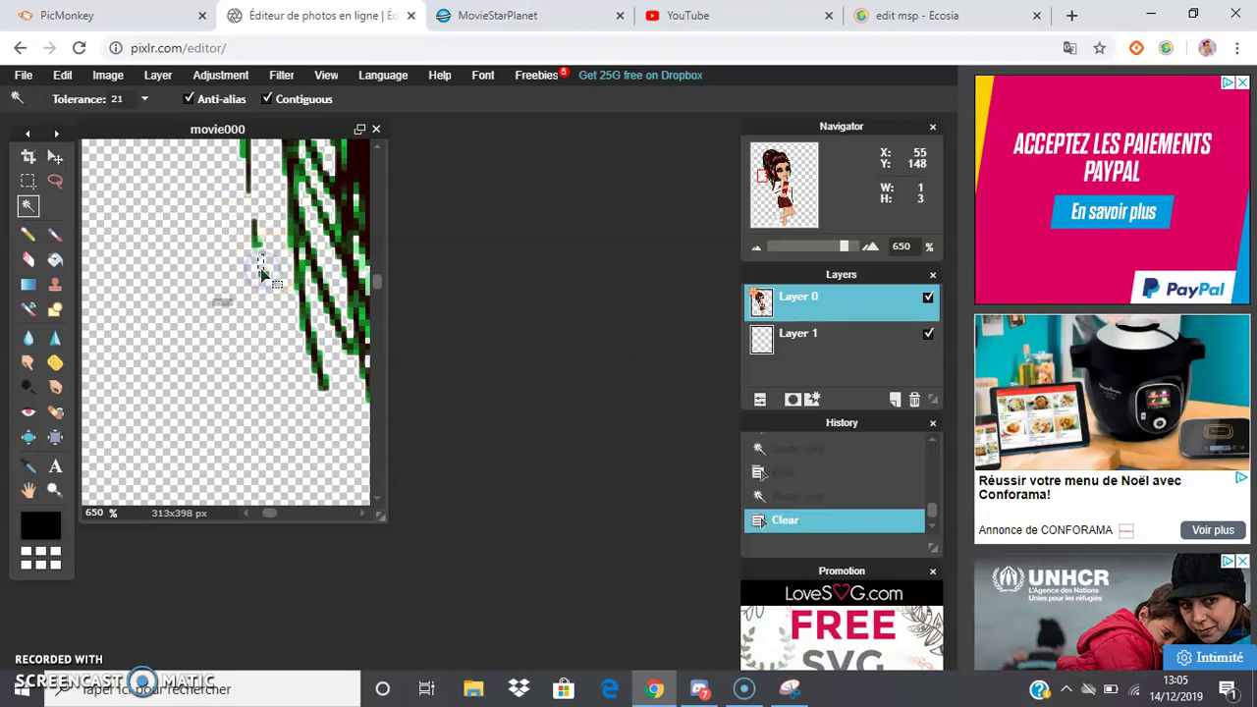
left_click(263, 274)
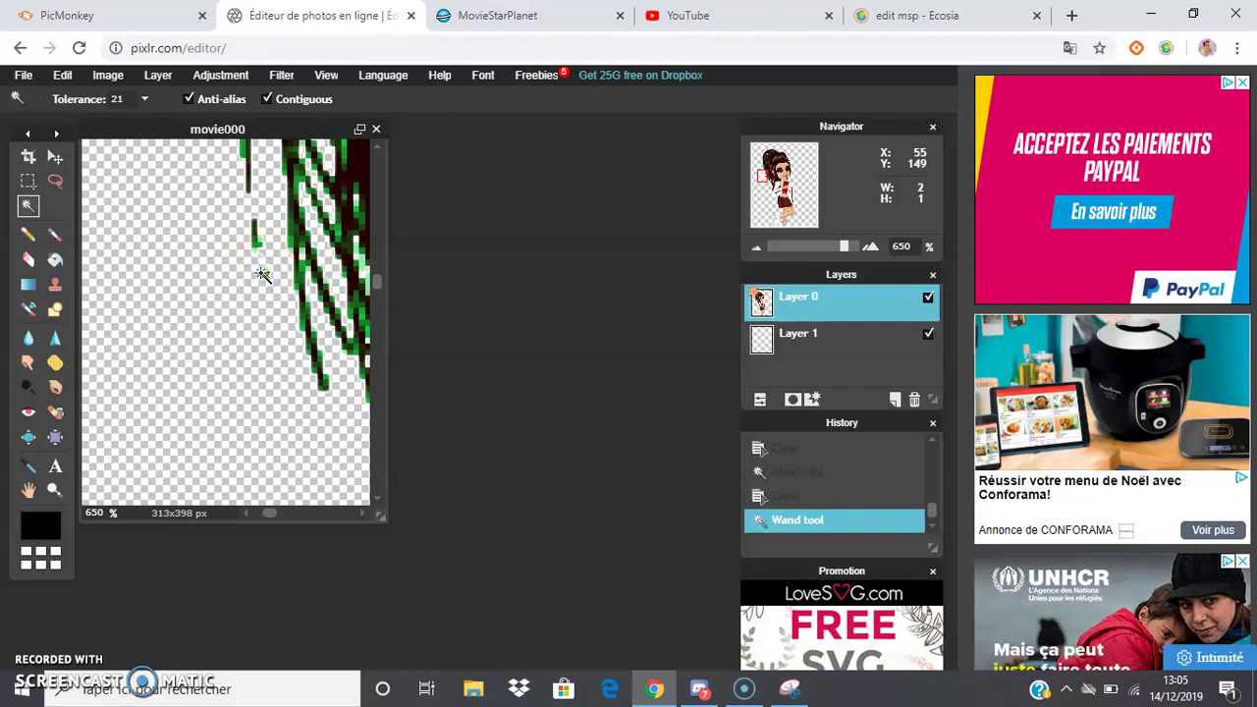
key("Delete")
Clear the leftover fragments of the outer strand's lower end and the green strip beside its remaining upper part
left_click(260, 250)
left_click(254, 232)
key("Delete")
left_click(258, 255)
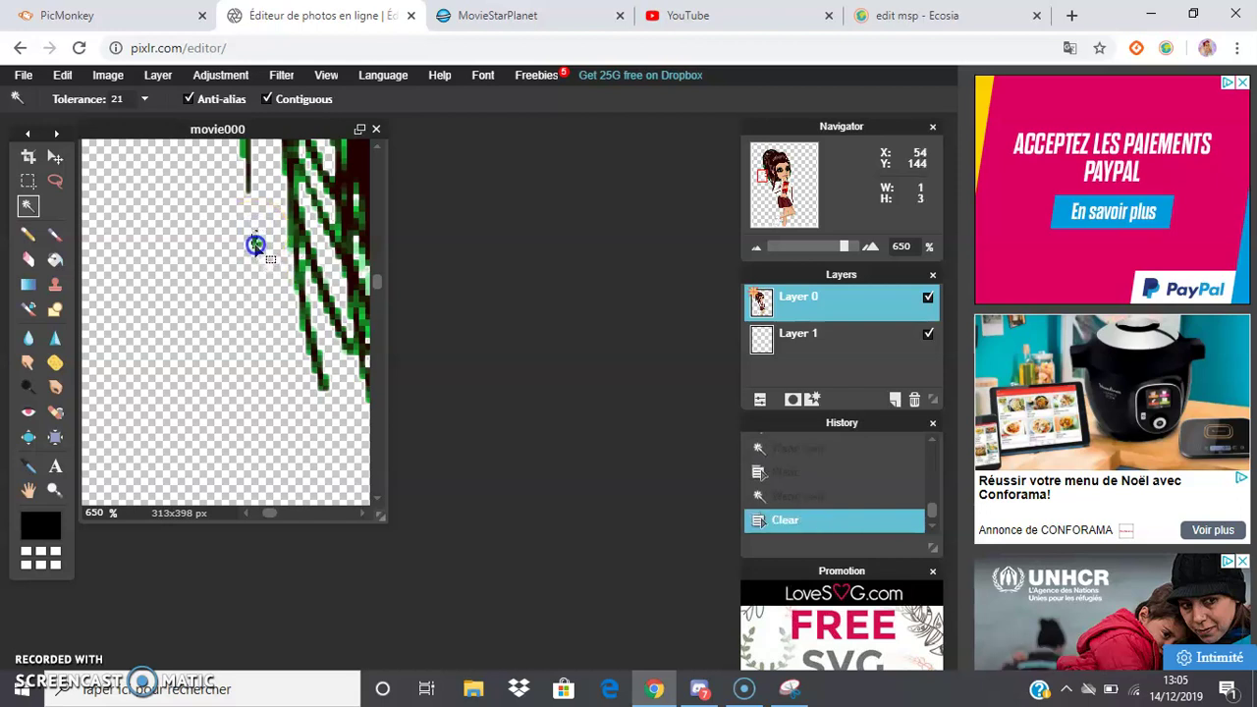
key("Delete")
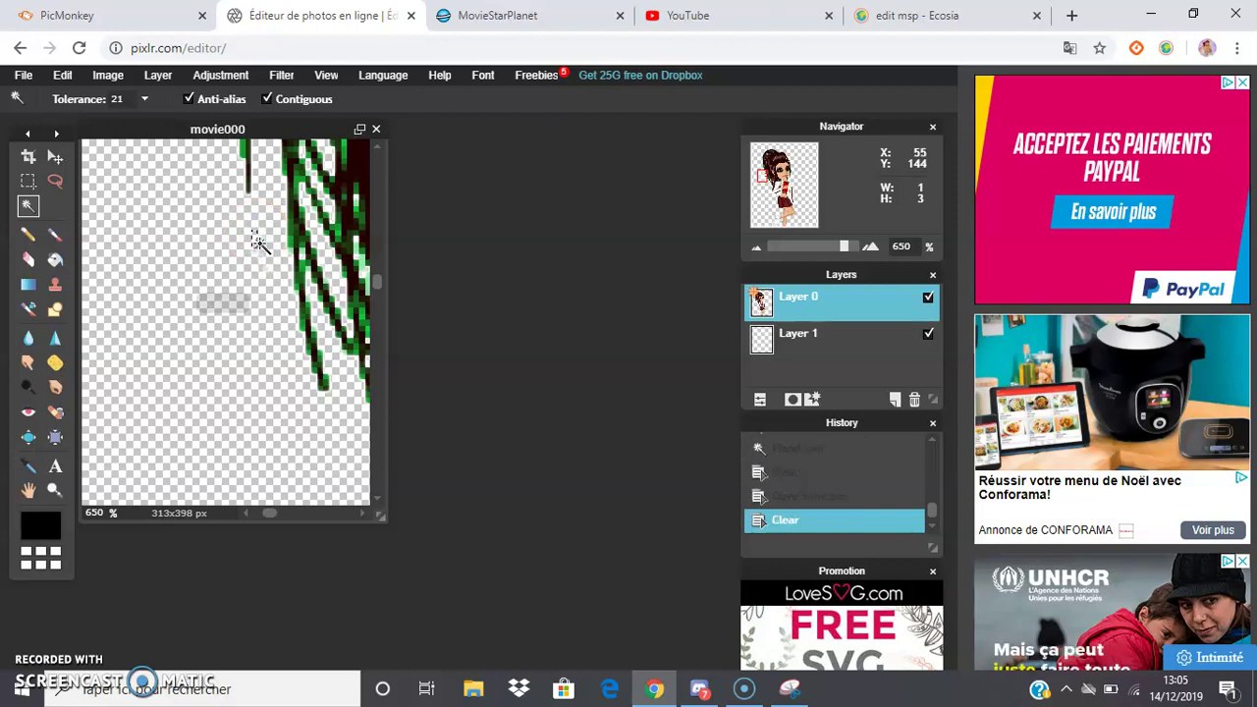
key("Delete")
left_click(242, 149)
key("Delete")
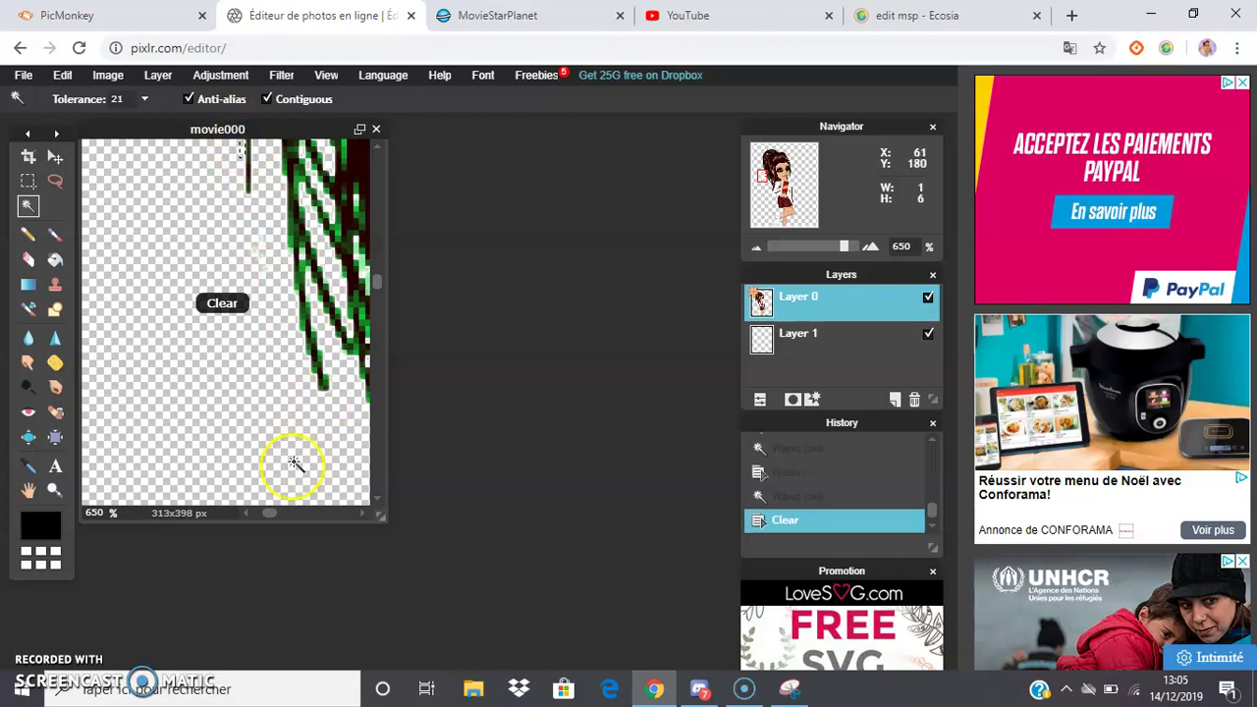
Clear the green pixels between the crossing strands near the lower end of the ponytail
left_click_drag(271, 511, 278, 509)
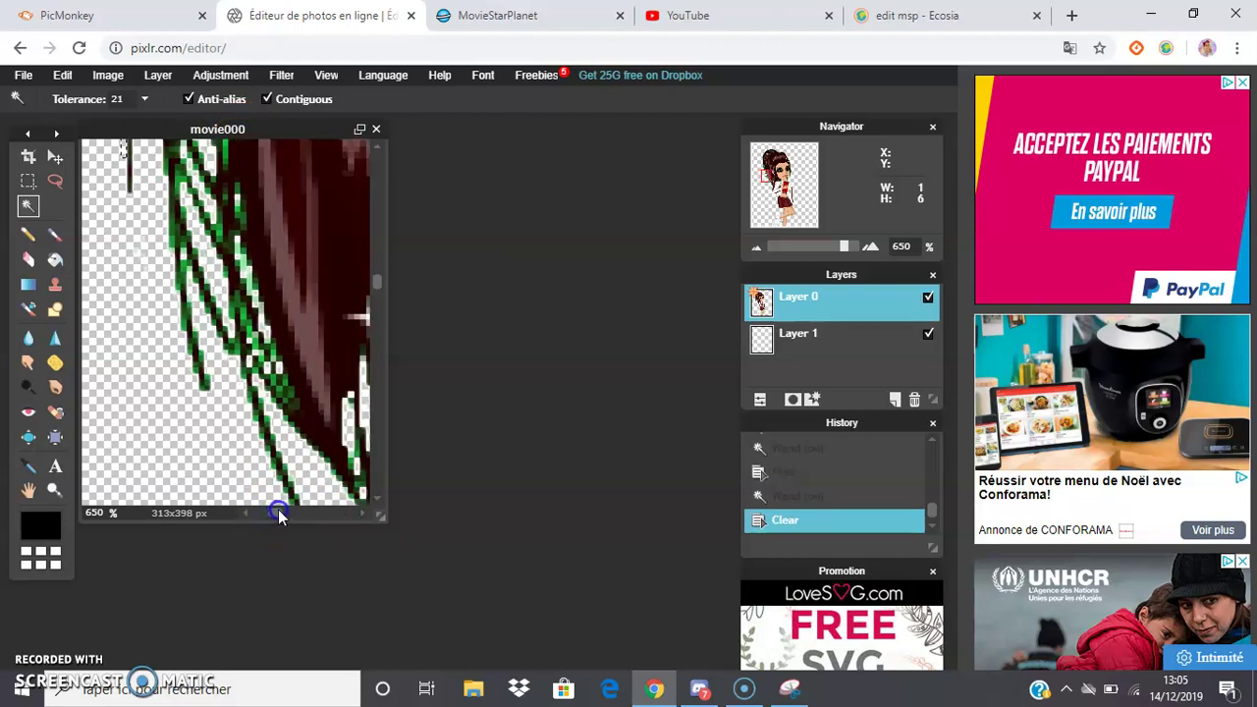
left_click(242, 314)
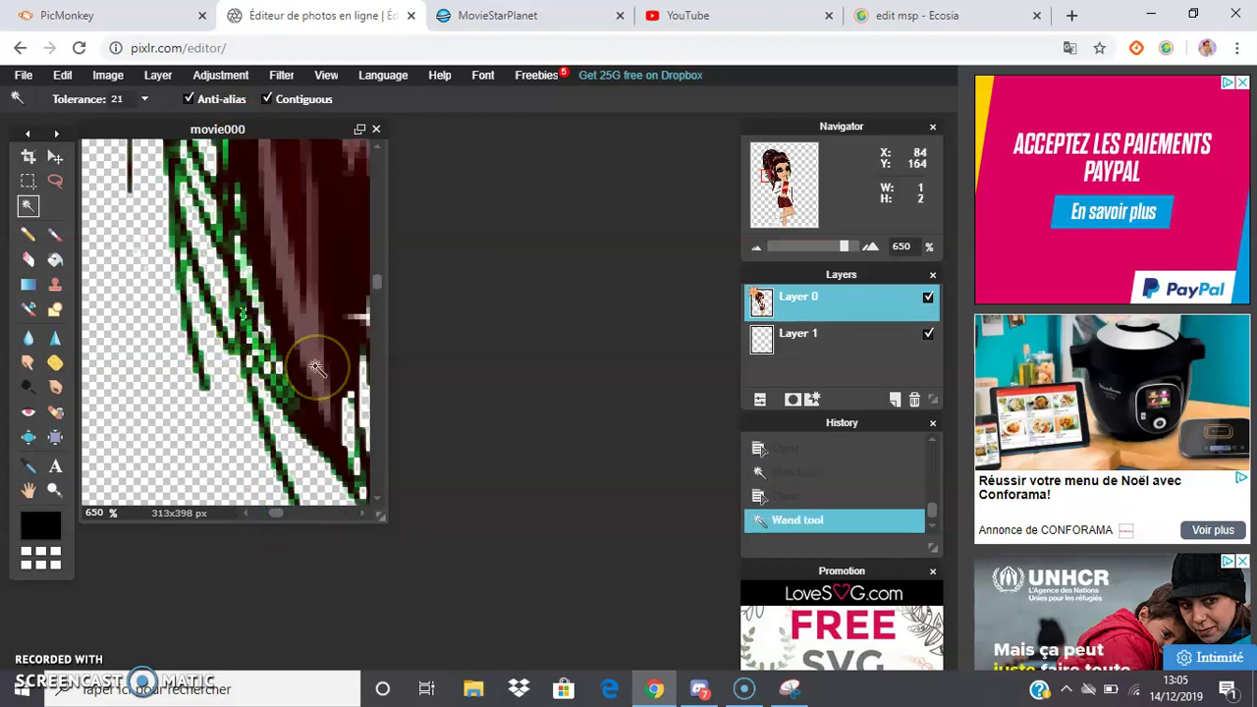
key("Delete")
left_click(253, 336)
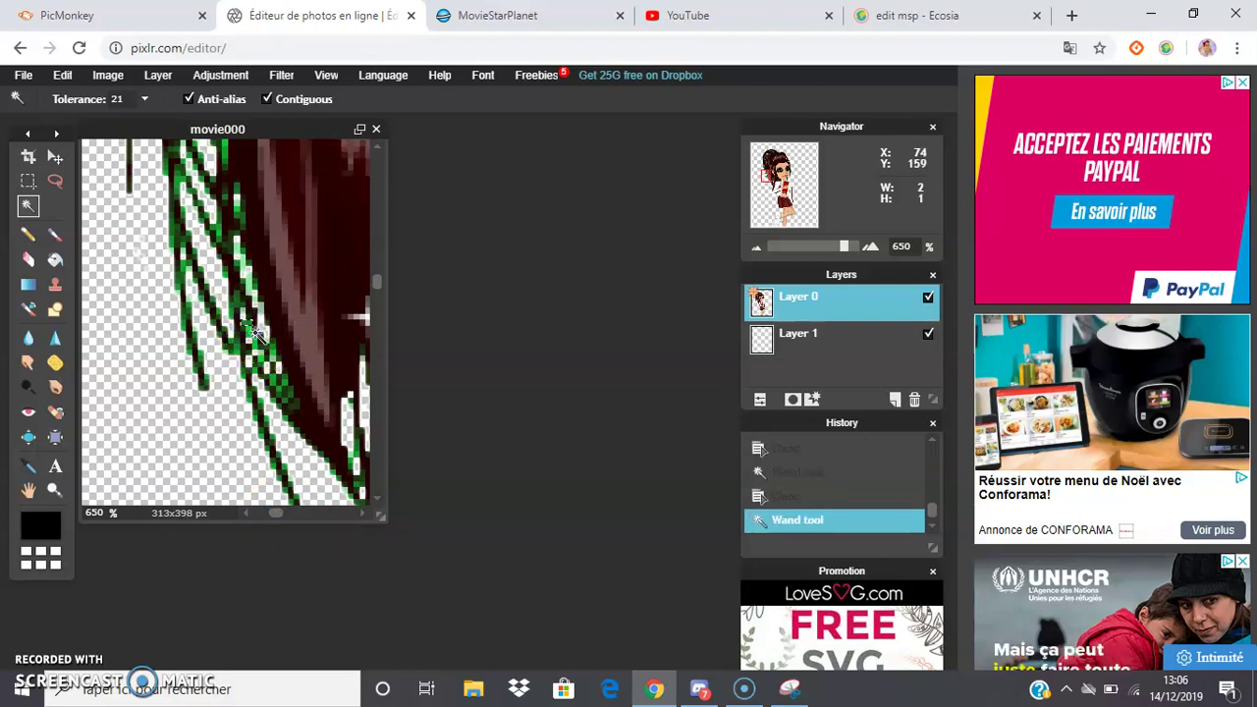
key("Delete")
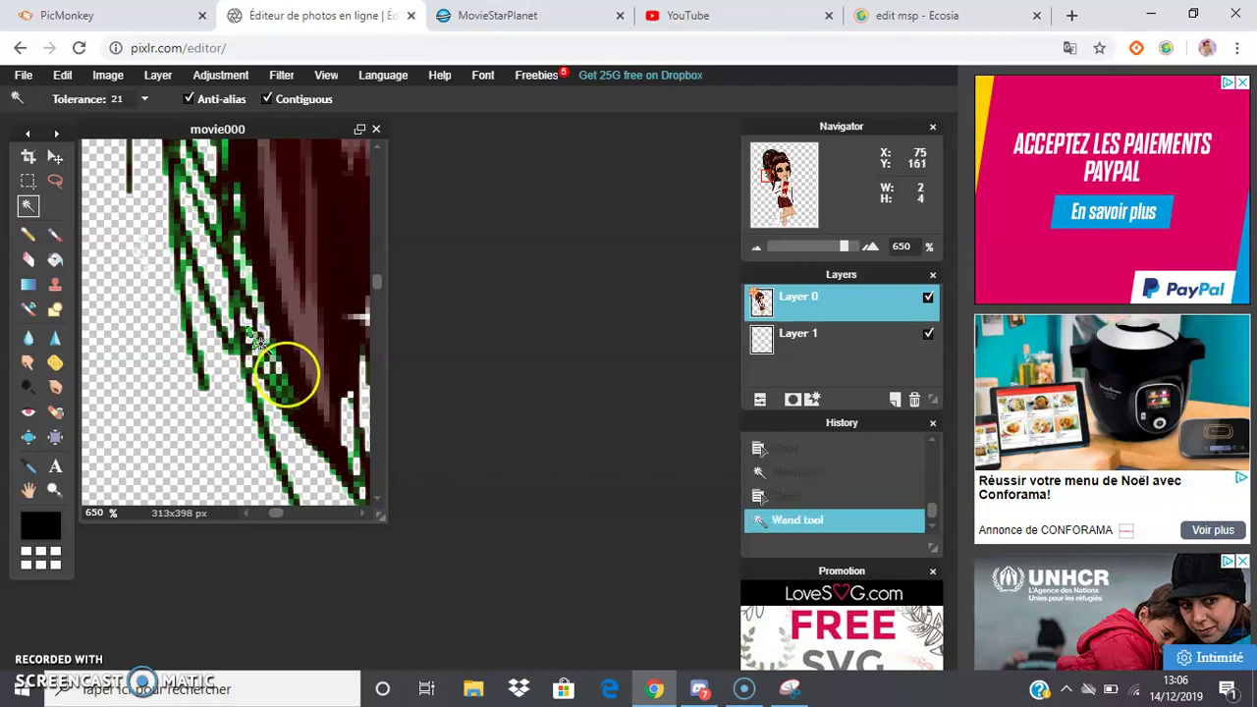
key("Delete")
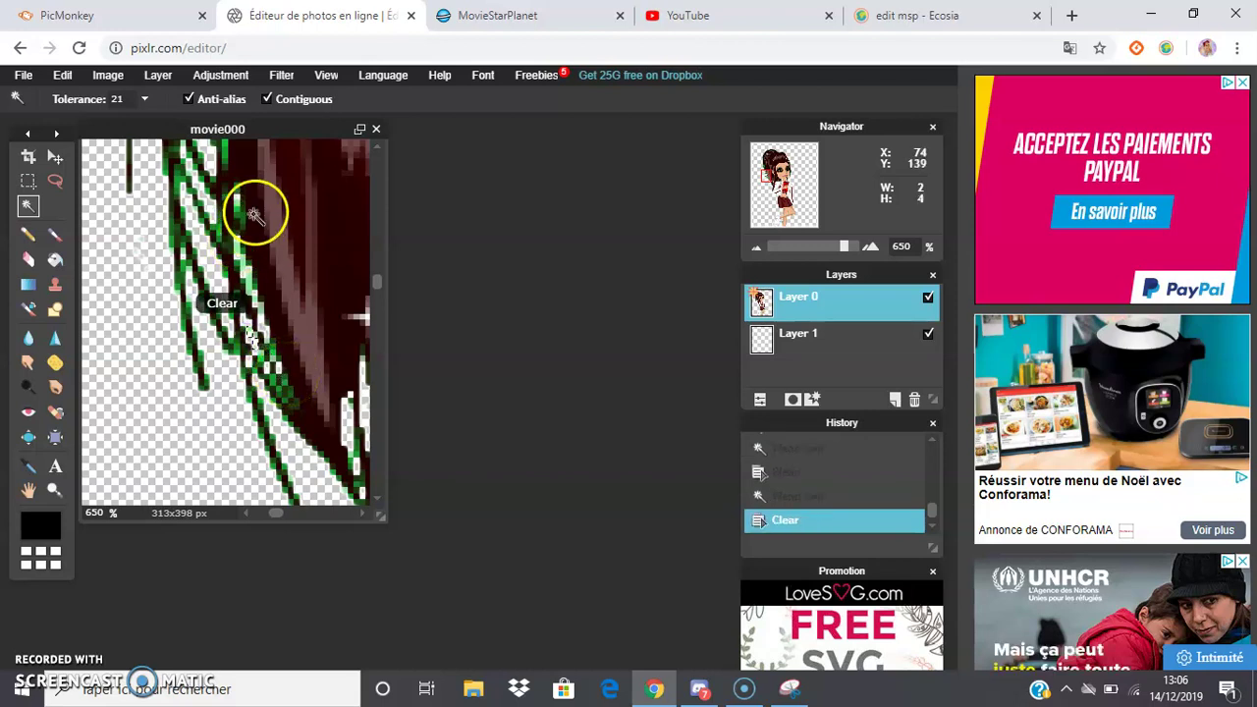
Clear the green patch higher up the ponytail, where the inner strands begin to separate
left_click_drag(381, 286, 341, 244)
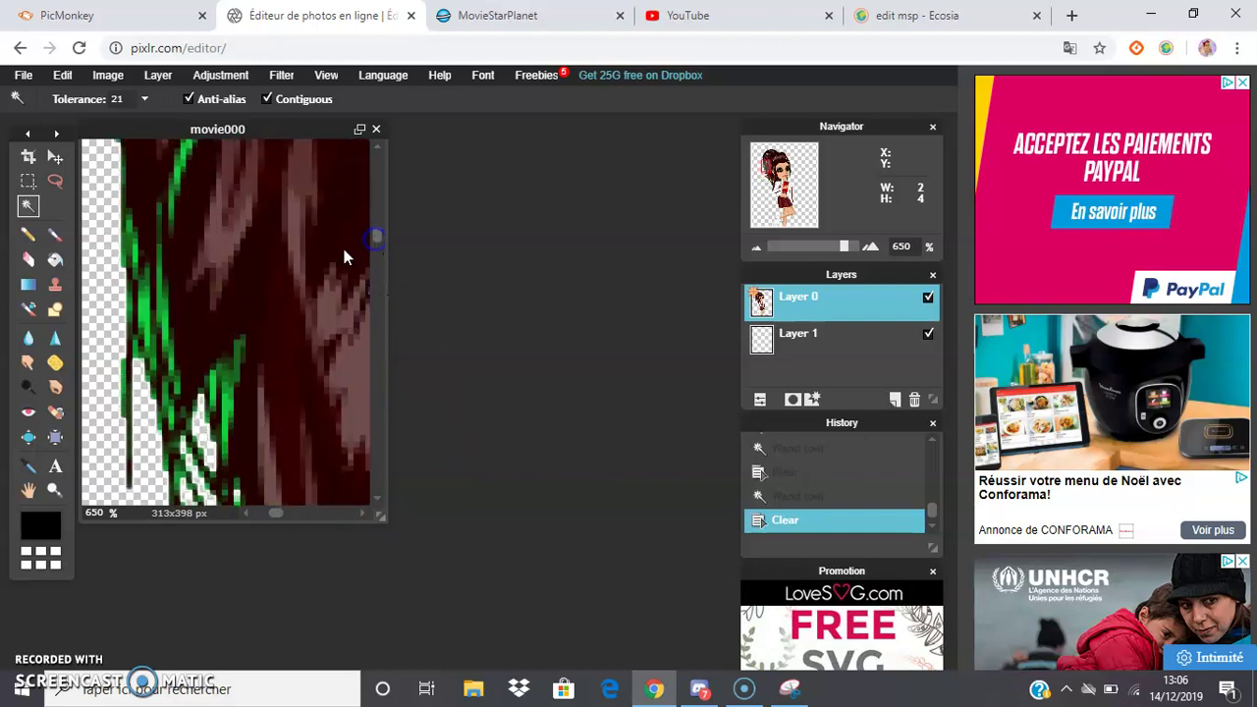
left_click(222, 395)
key("Delete")
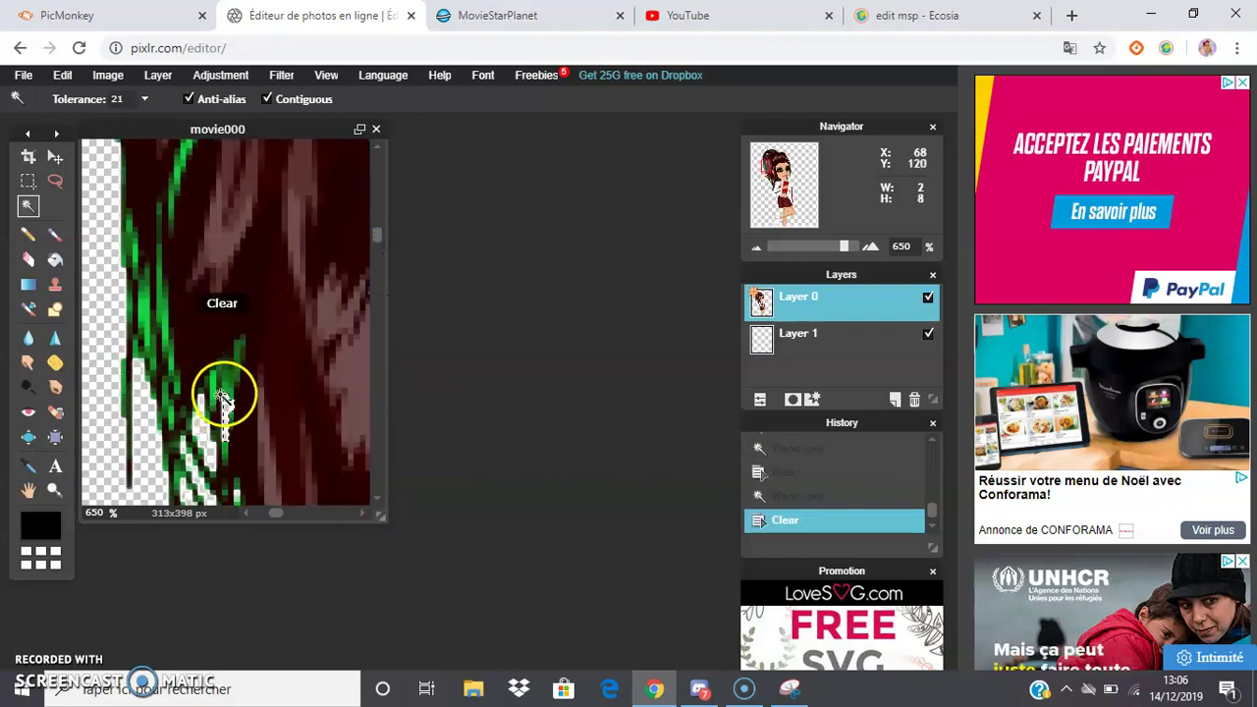
left_click(228, 384)
key("Delete")
left_click(227, 387)
key("Delete")
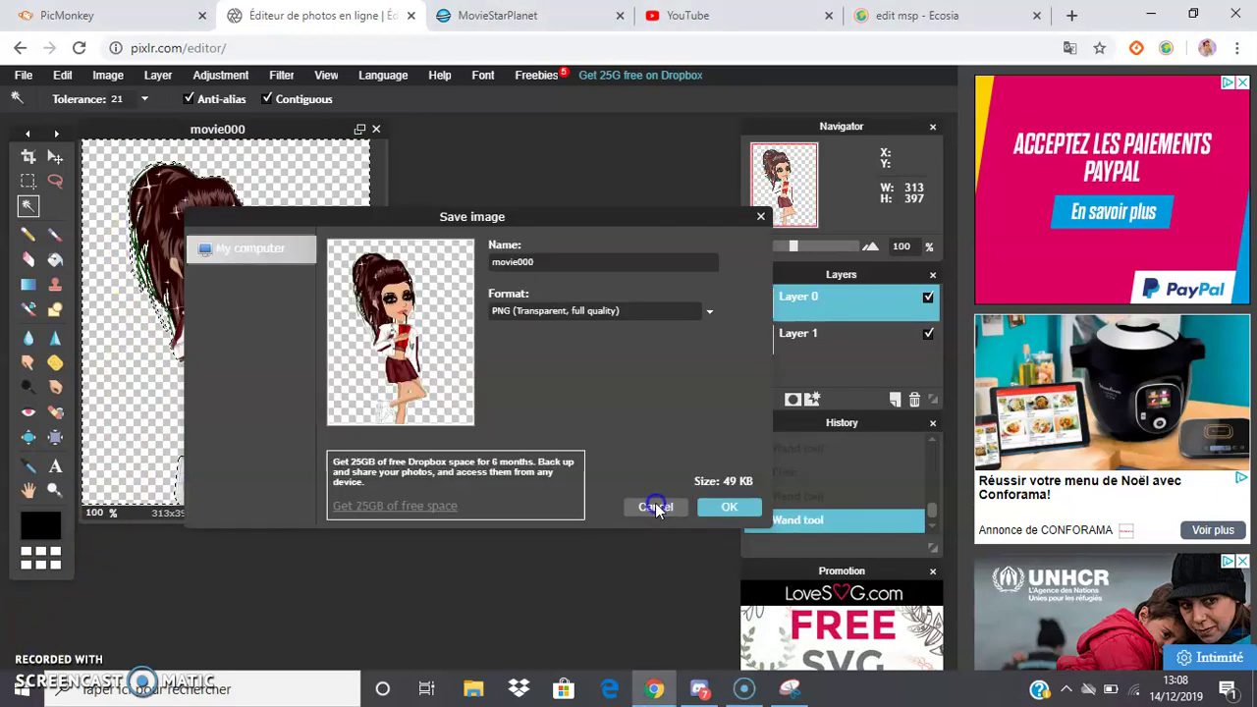
Save the cutout to the Images folder as a transparent full-quality PNG named movie000
left_click(655, 503)
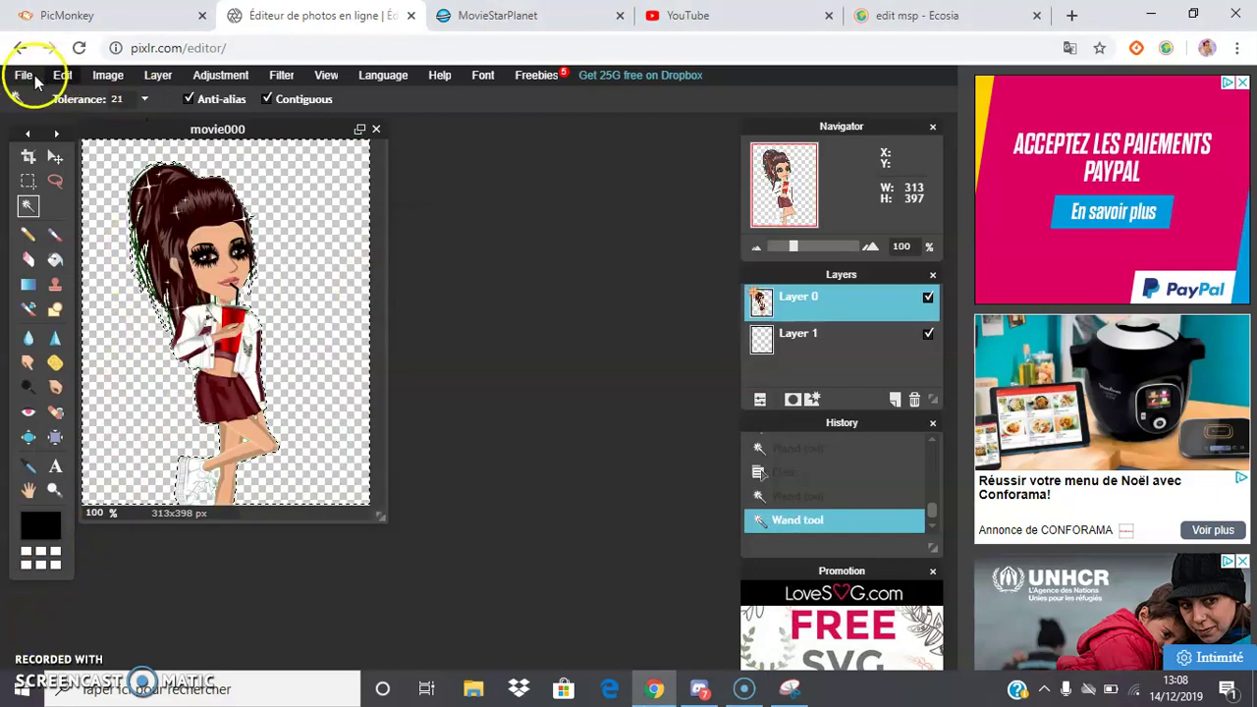
left_click(22, 76)
left_click(45, 155)
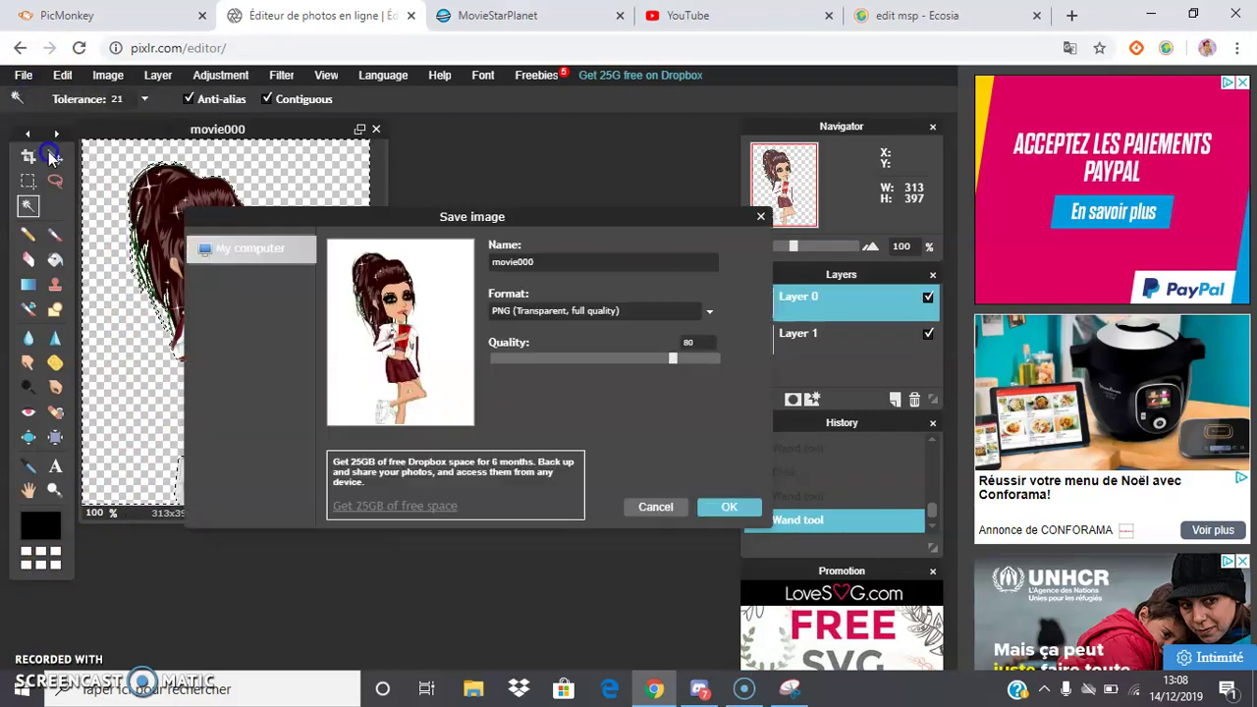
left_click(730, 508)
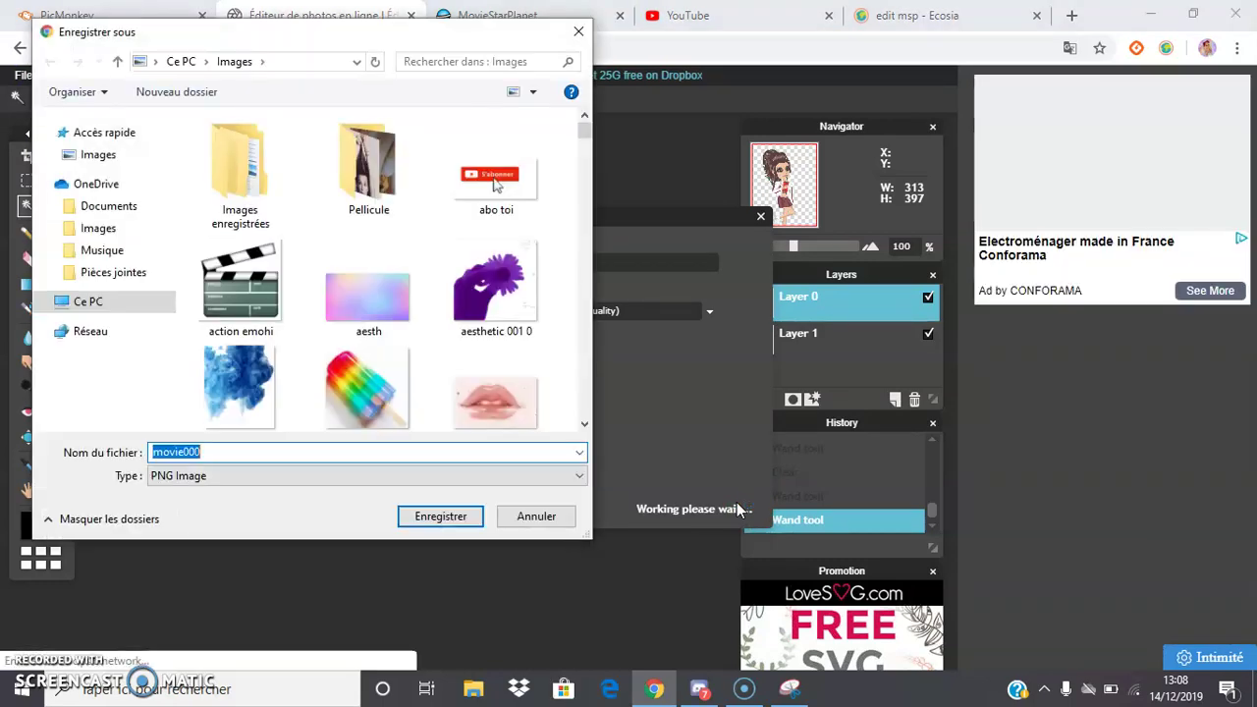
key("Return")
left_click(682, 351)
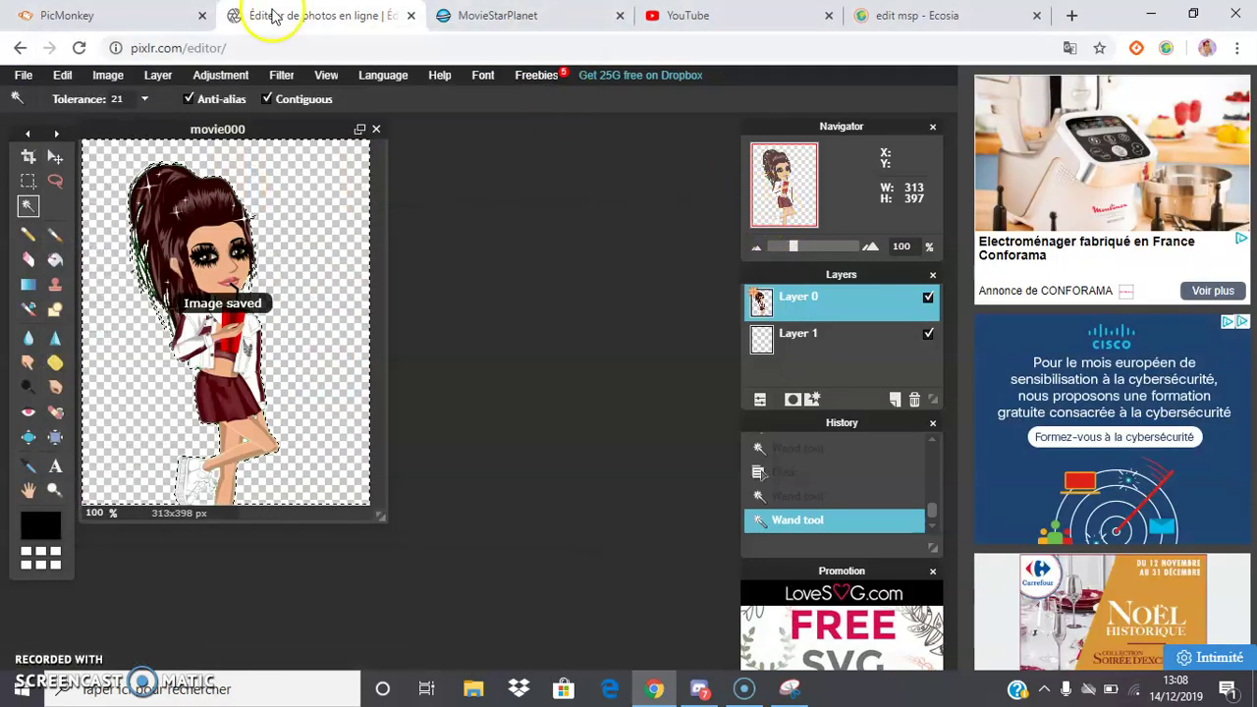
Switch to PicMonkey and create a blank Instagram Post canvas of 1080 x 1080 px with the default name
left_click(108, 15)
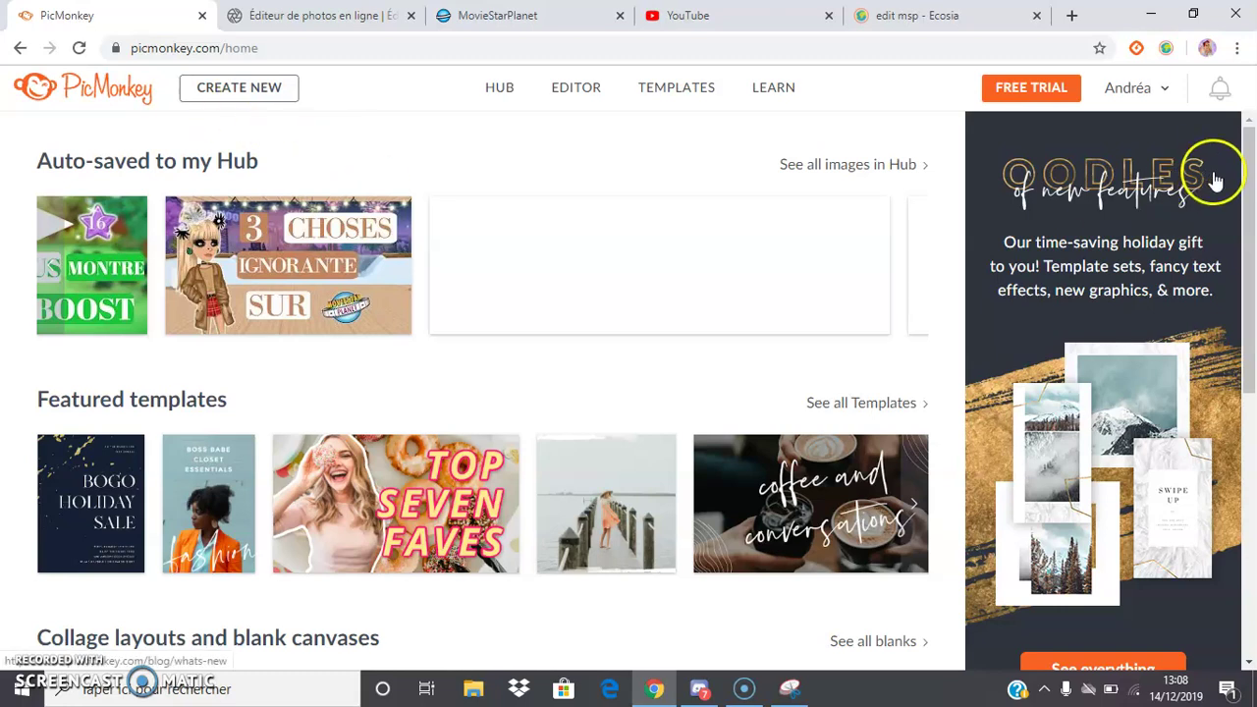
left_click_drag(1249, 168, 1252, 421)
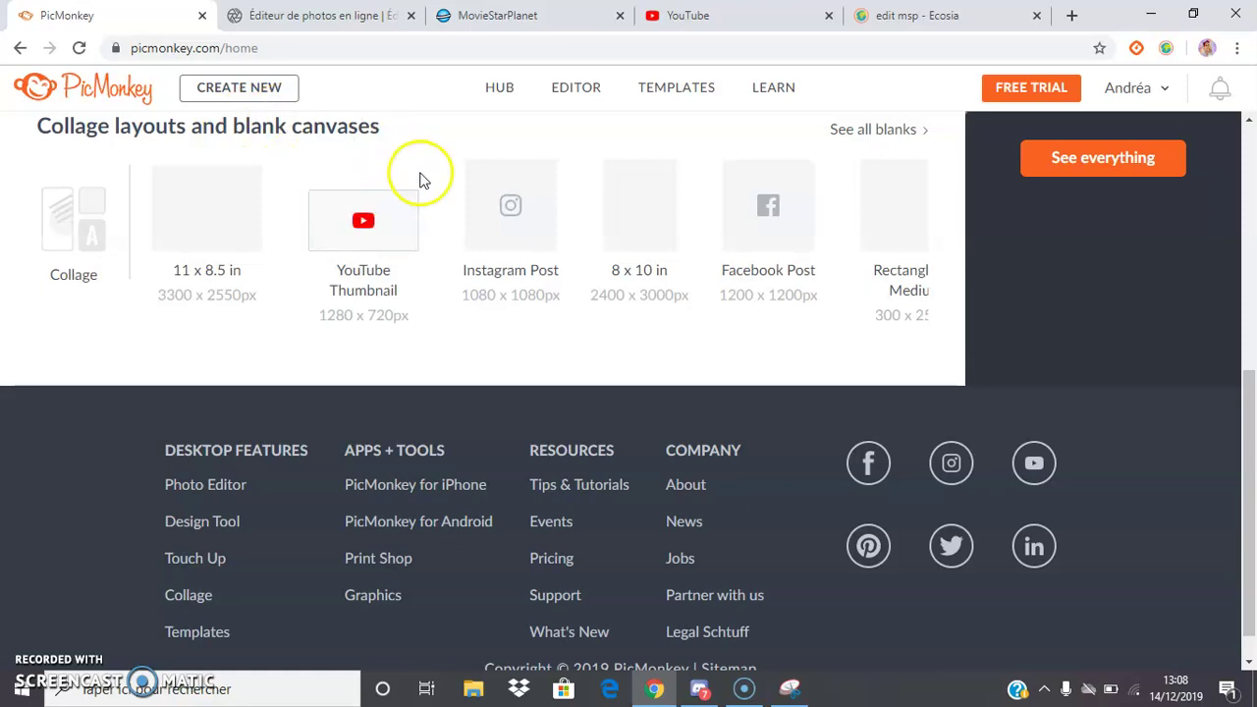
left_click(491, 201)
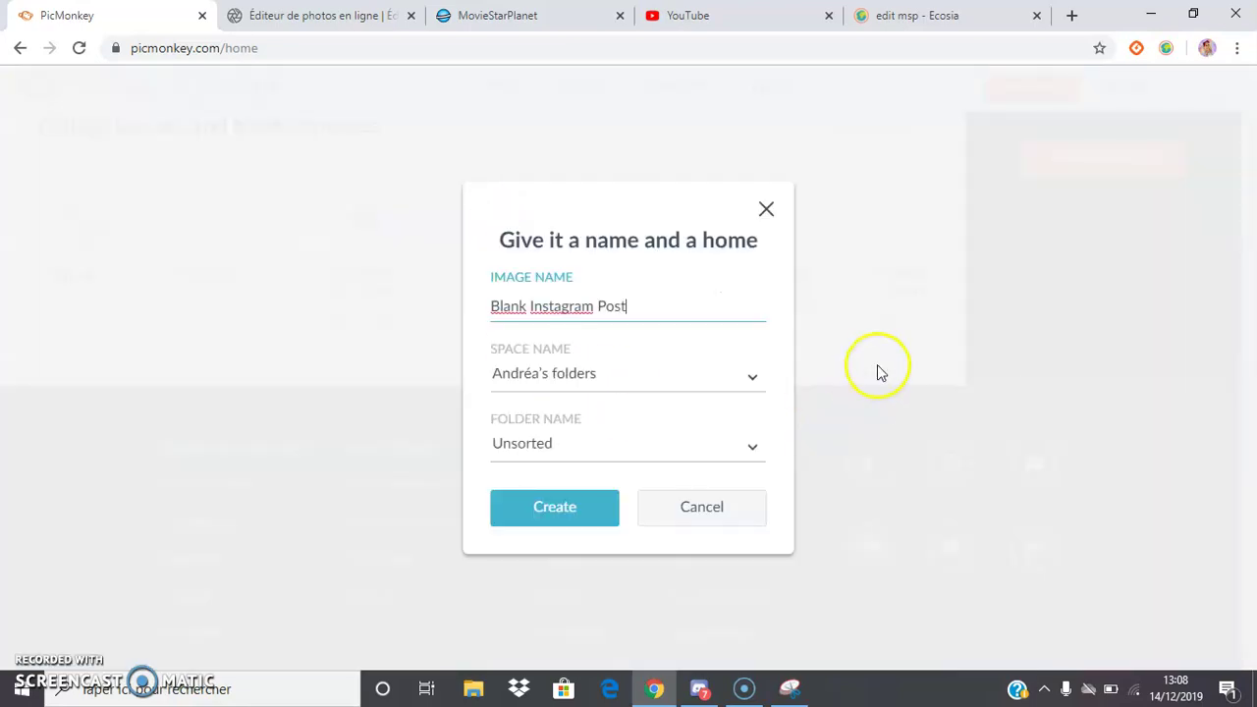
left_click(688, 505)
left_click(521, 250)
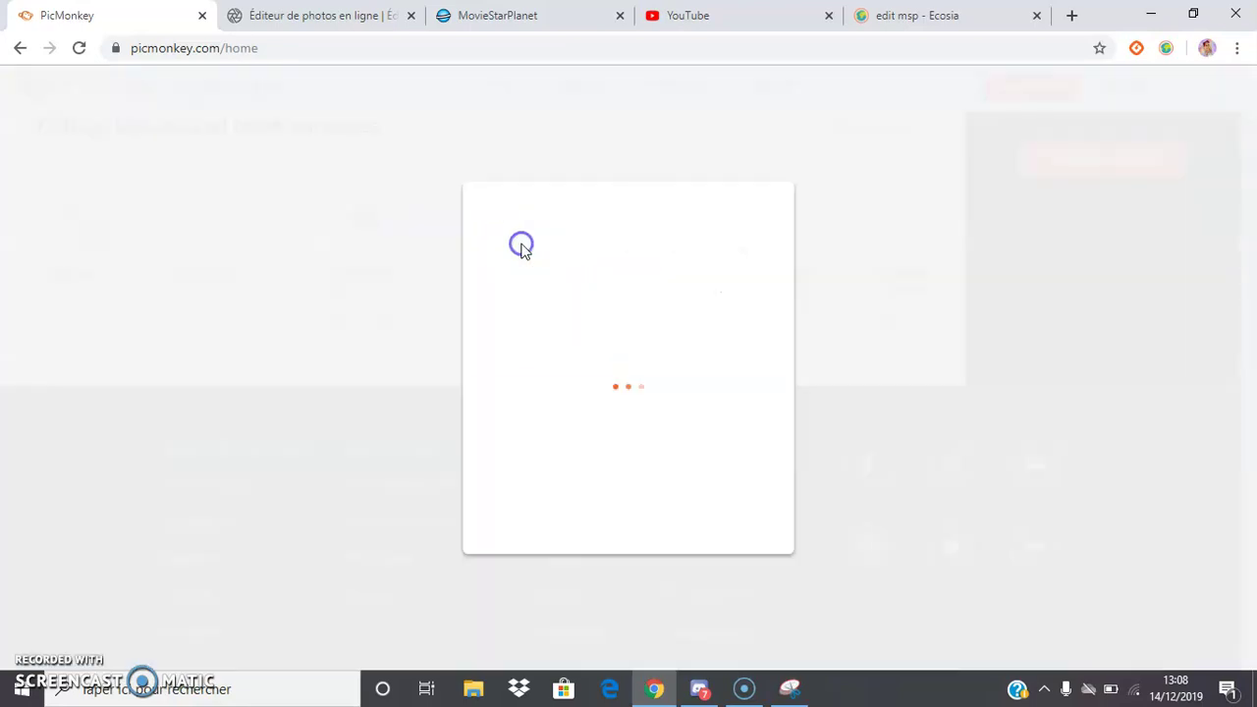
left_click(573, 530)
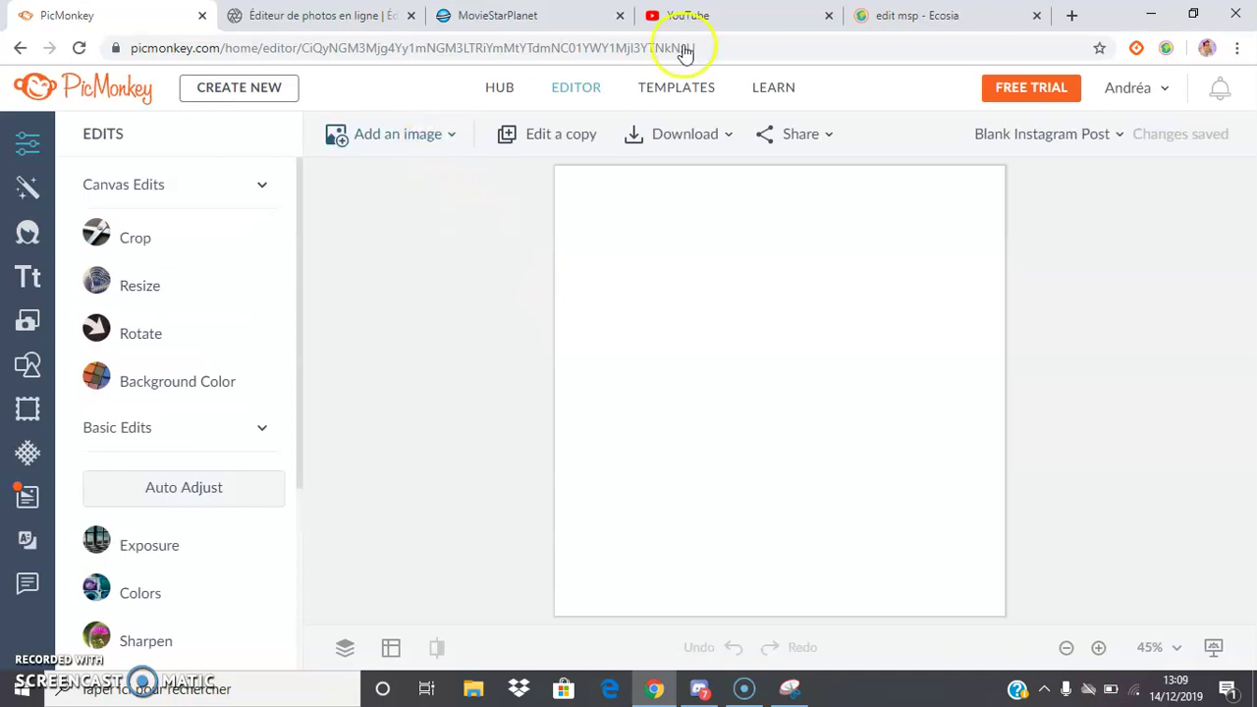
Switch to the Ecosia image search and search for "aesthetic background"
left_click(923, 15)
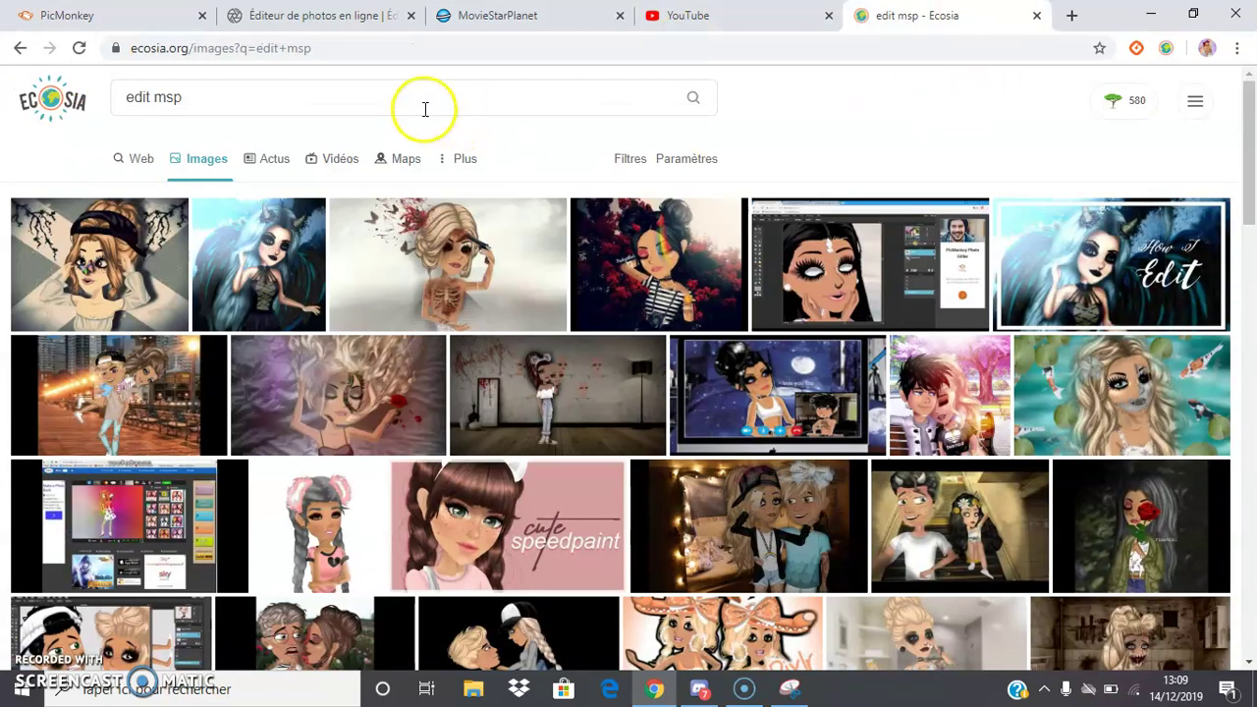
left_click(197, 113)
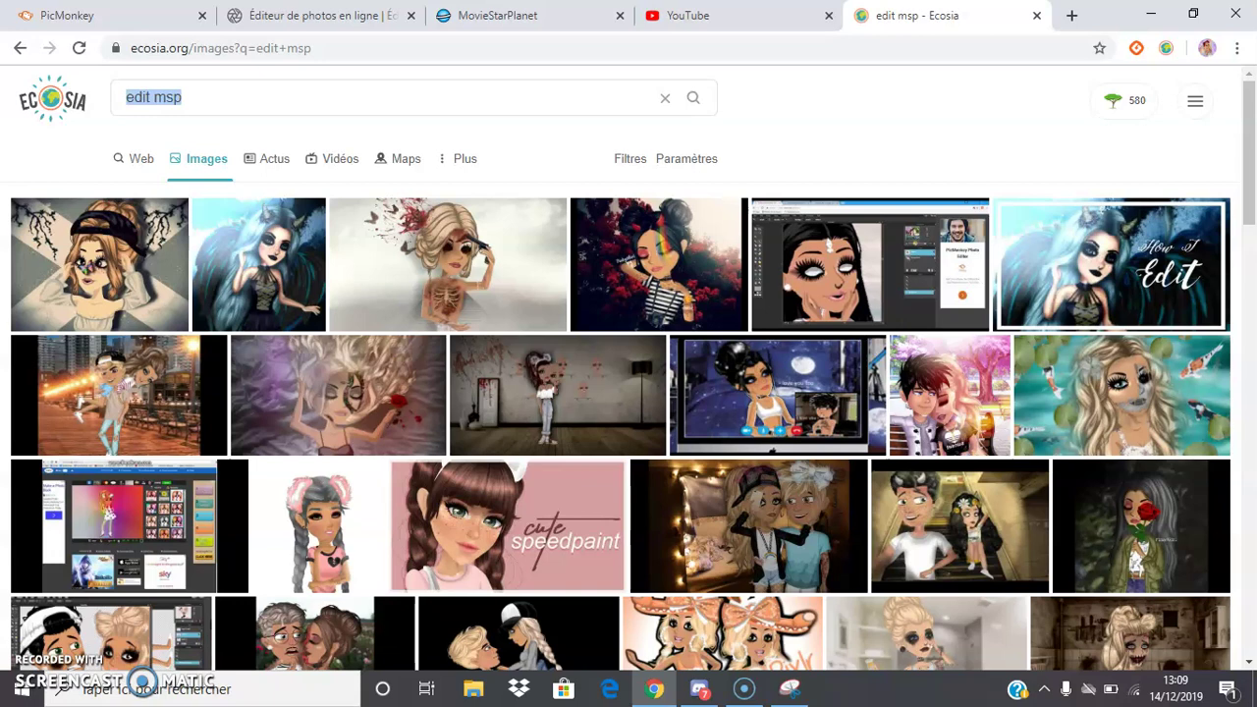
type("aesthetic ")
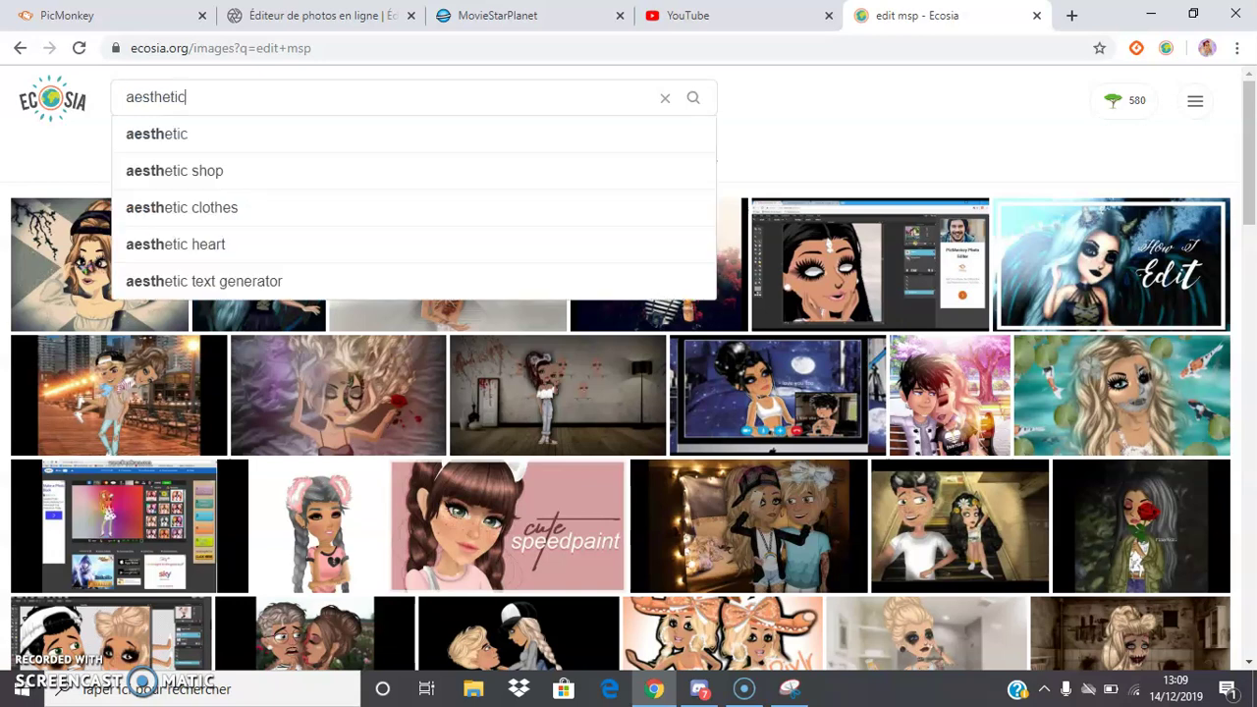
type("back")
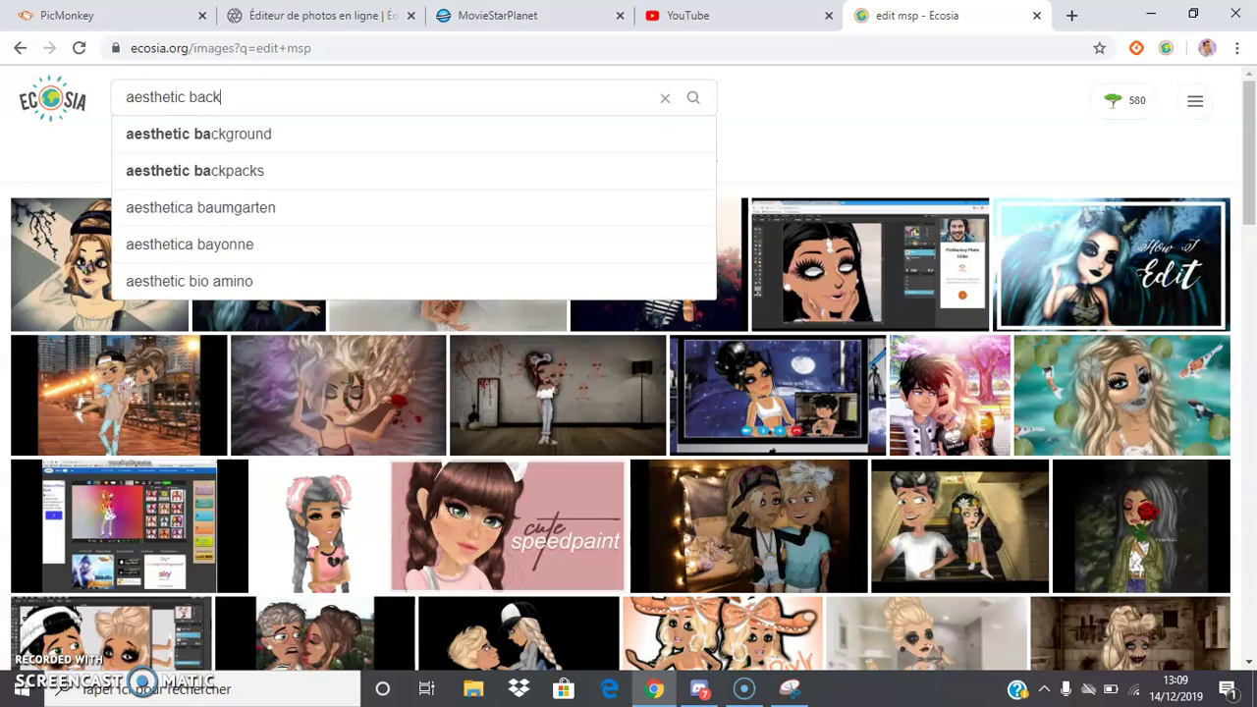
type("ground")
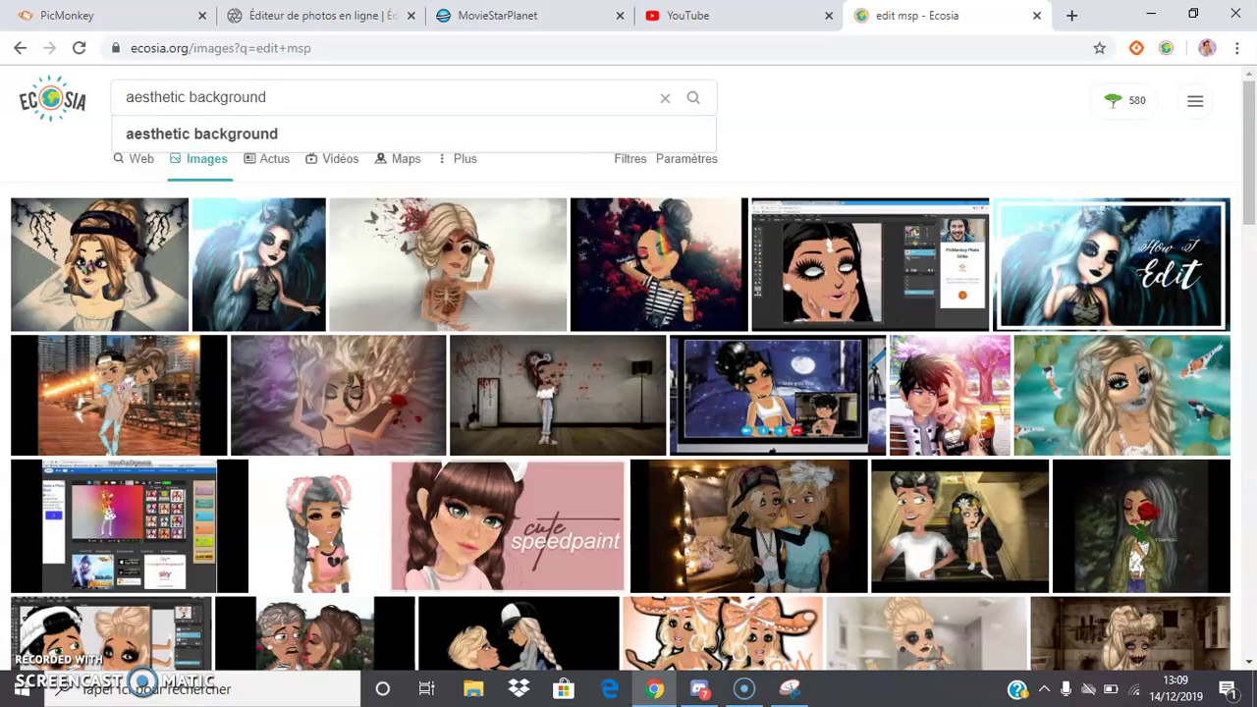
left_click(207, 134)
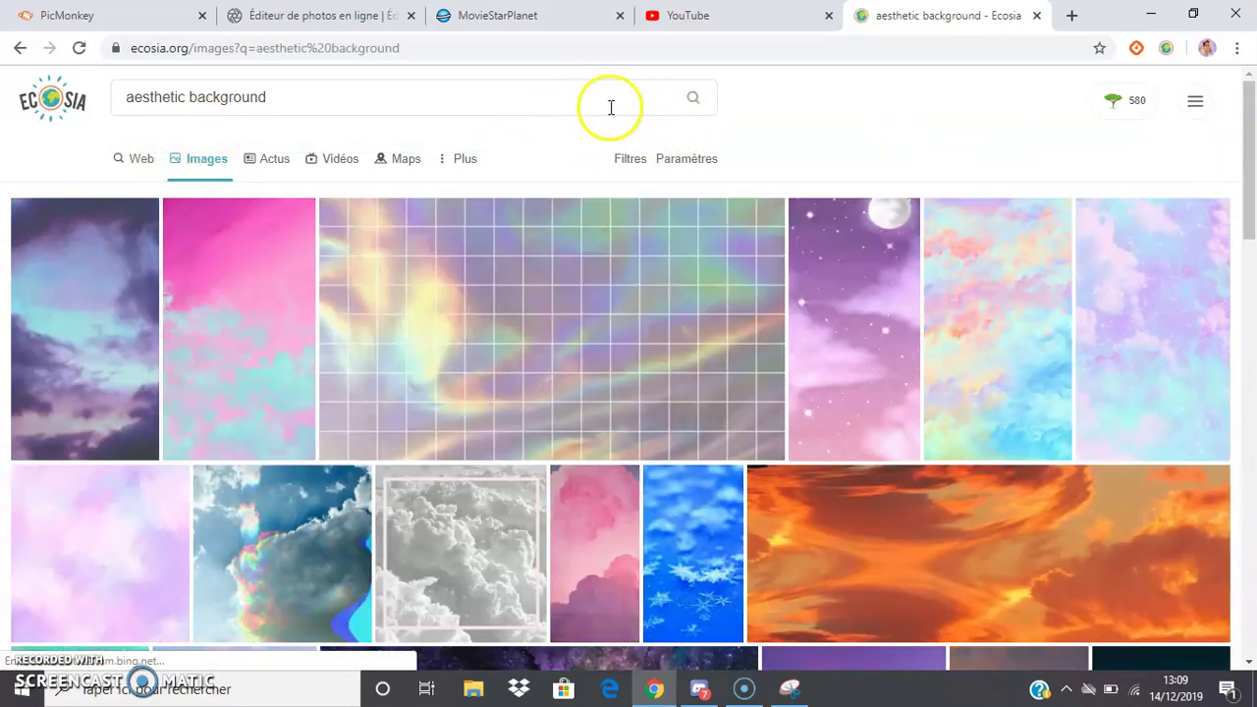
Try an image search for "aesthetic background msp"
left_click(604, 108)
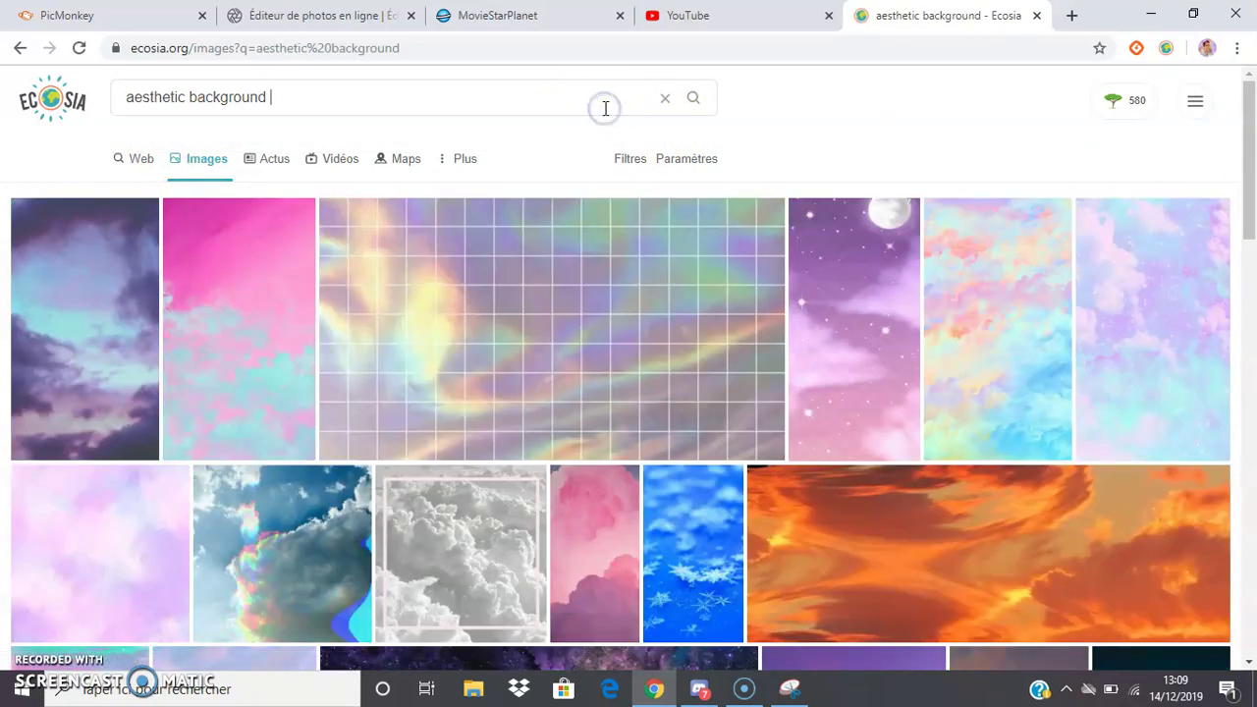
type("msp")
key("Return")
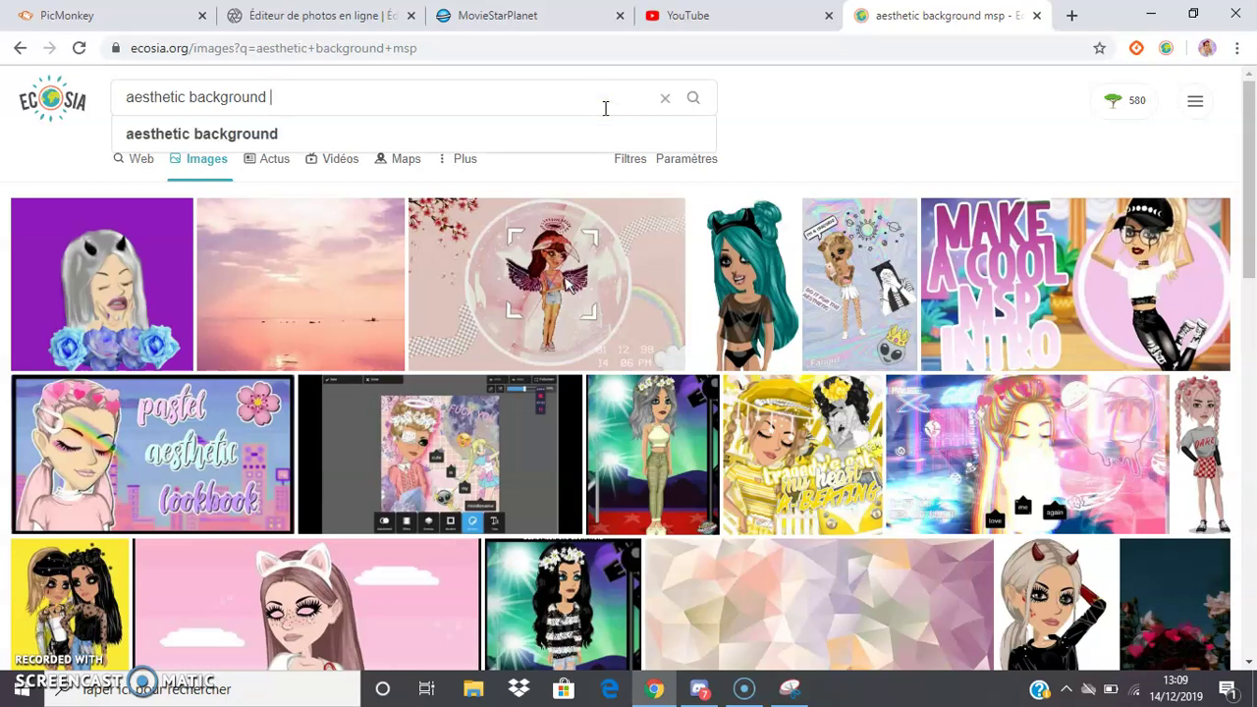
Search images for "aesthetic background" again and open the preview of the red roses picture with the PLAY overlay
key("Return")
left_click(327, 313)
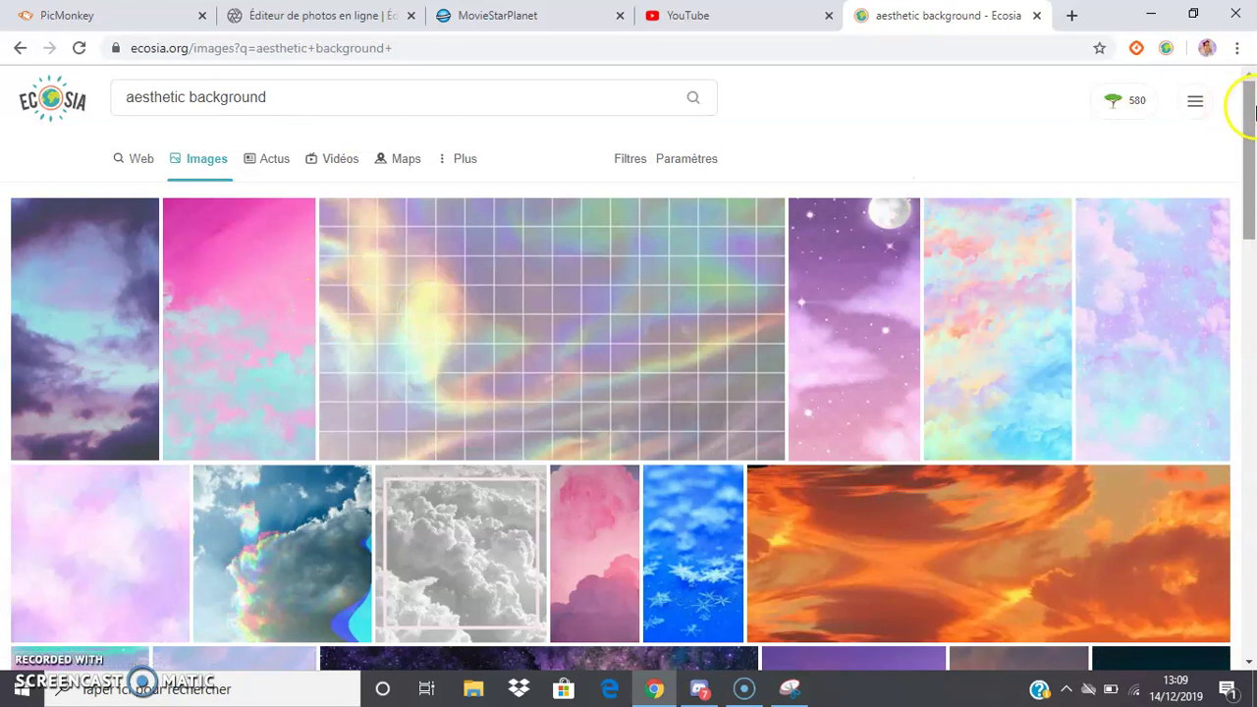
left_click_drag(1249, 130, 1249, 361)
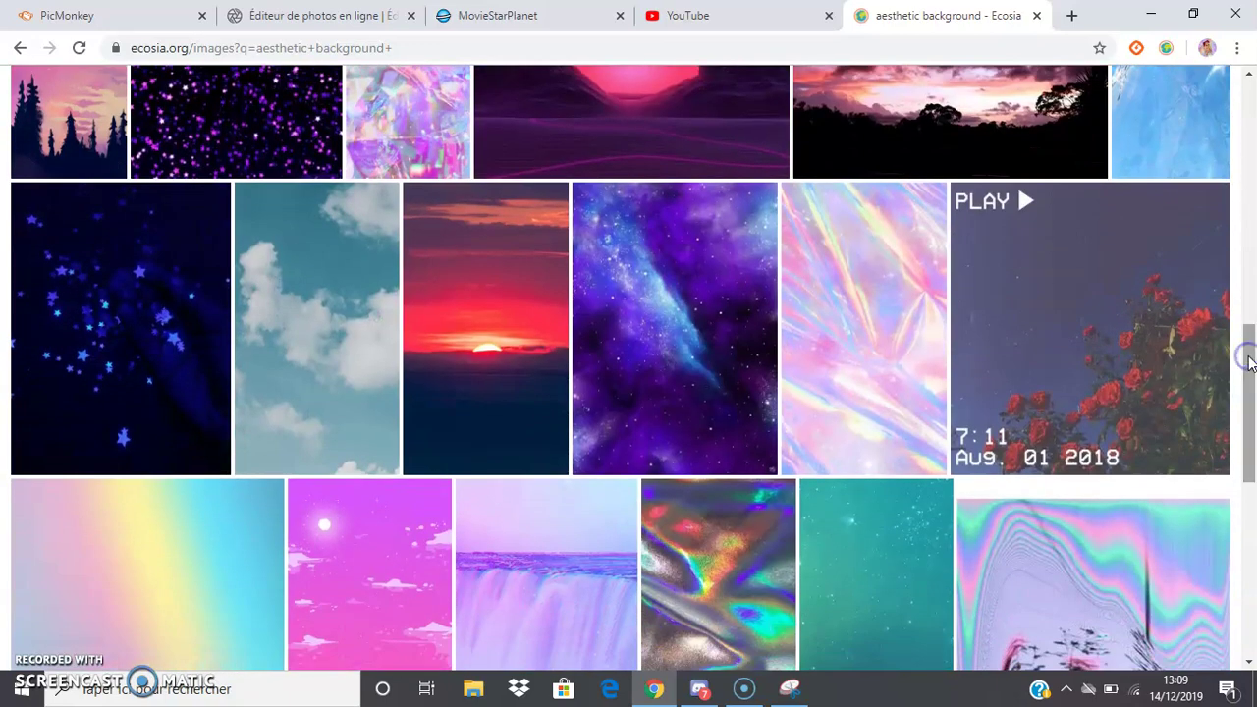
left_click(1173, 359)
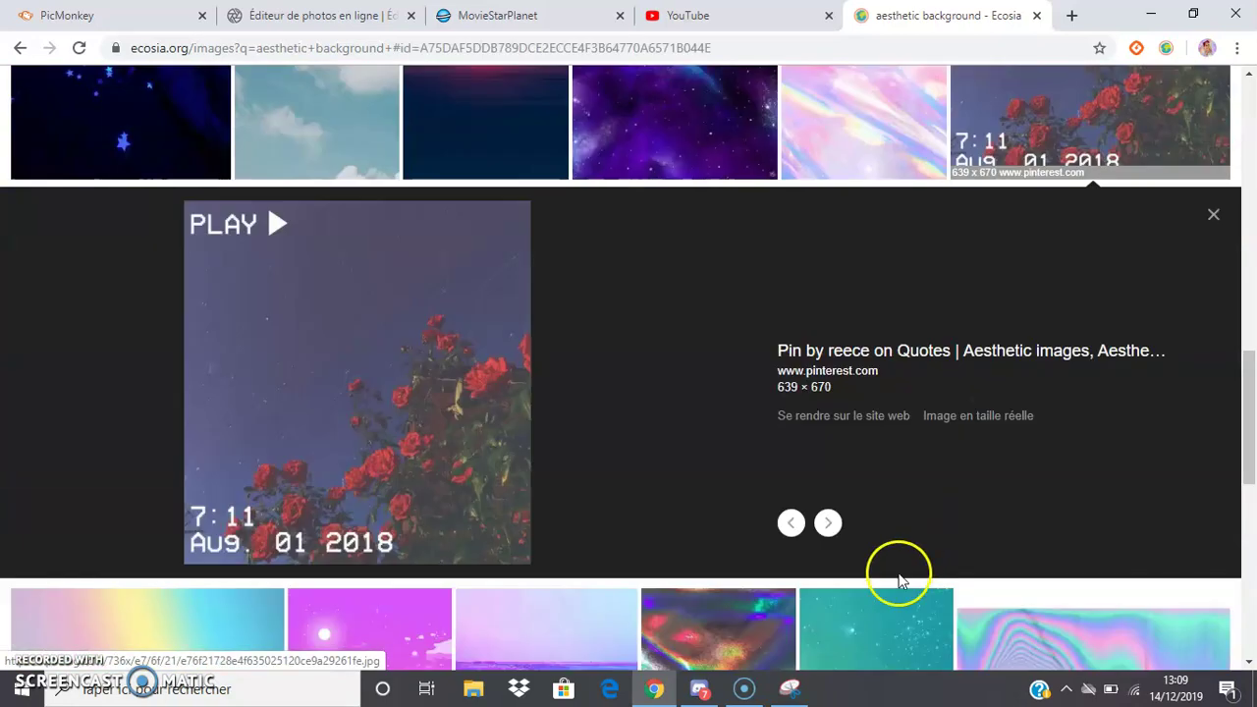
Capture the previewed red roses picture with the Snipping Tool and save it as Capture11 in PNG format in the Images folder
left_click(791, 687)
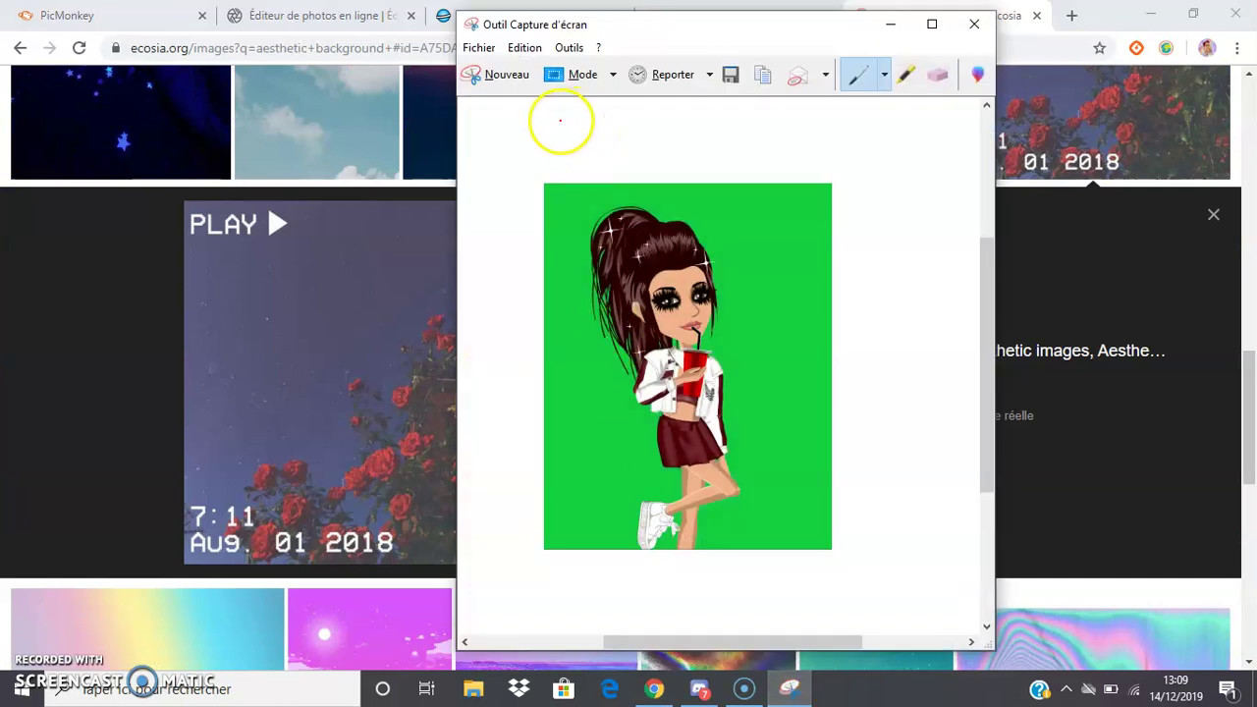
left_click(501, 77)
left_click_drag(187, 207, 522, 561)
left_click(376, 100)
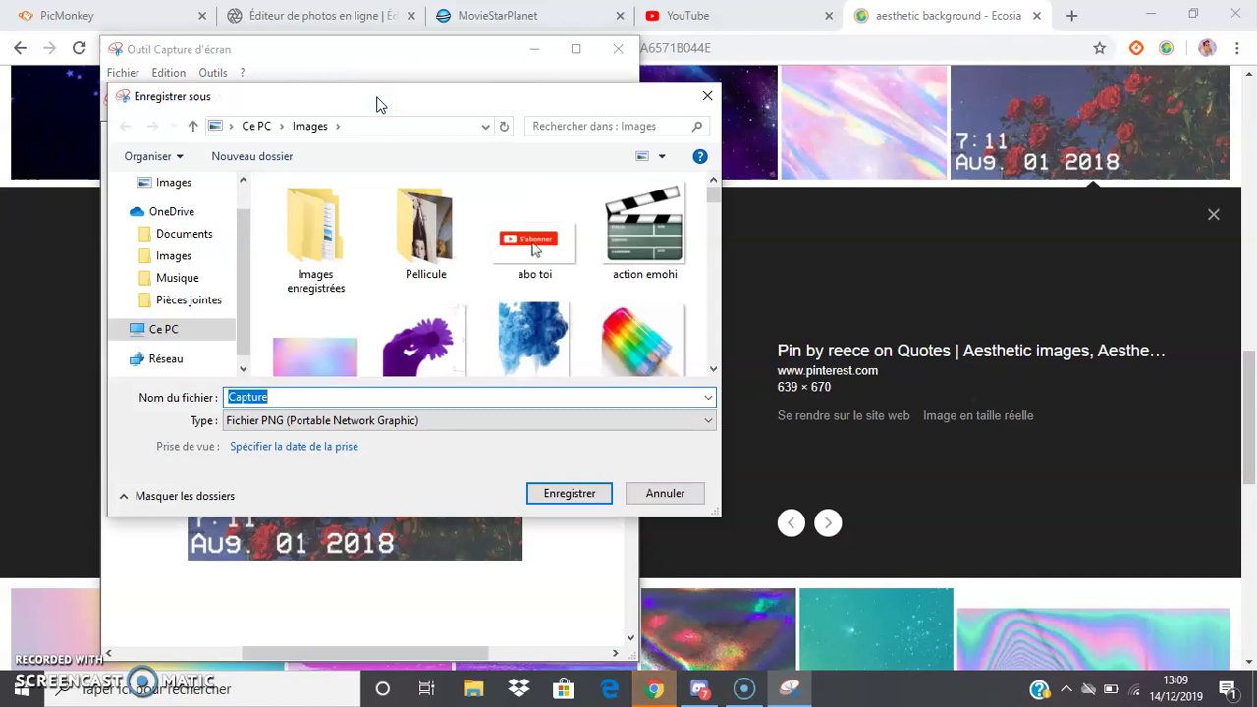
key("Return")
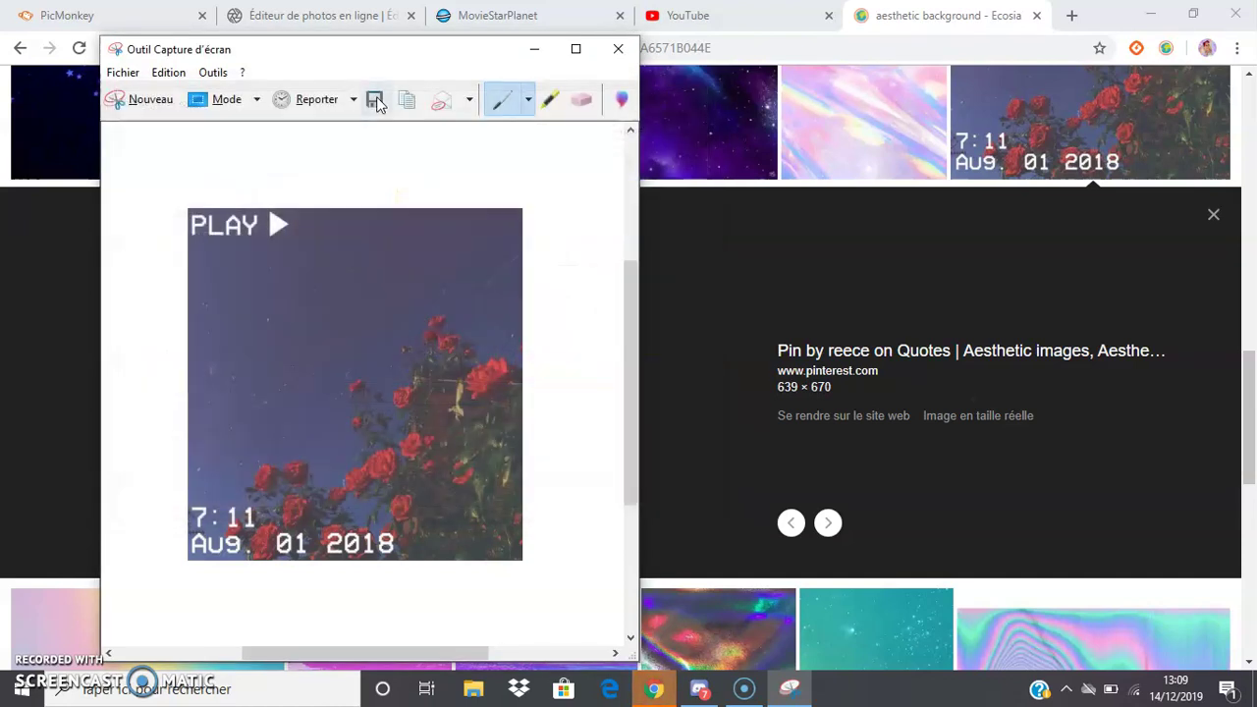
left_click(530, 49)
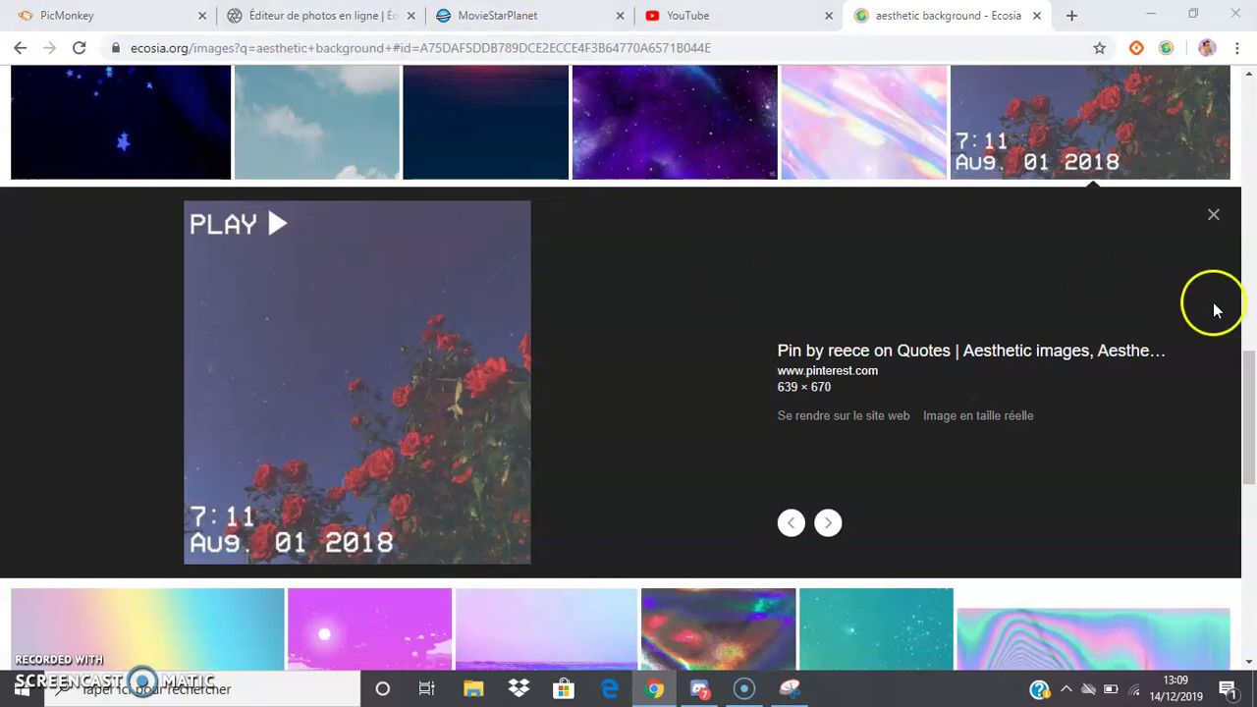
Switch to PicMonkey, add Capture11.PNG from the computer to the blank canvas, and delete it again
scroll(1243, 397, "up", 8)
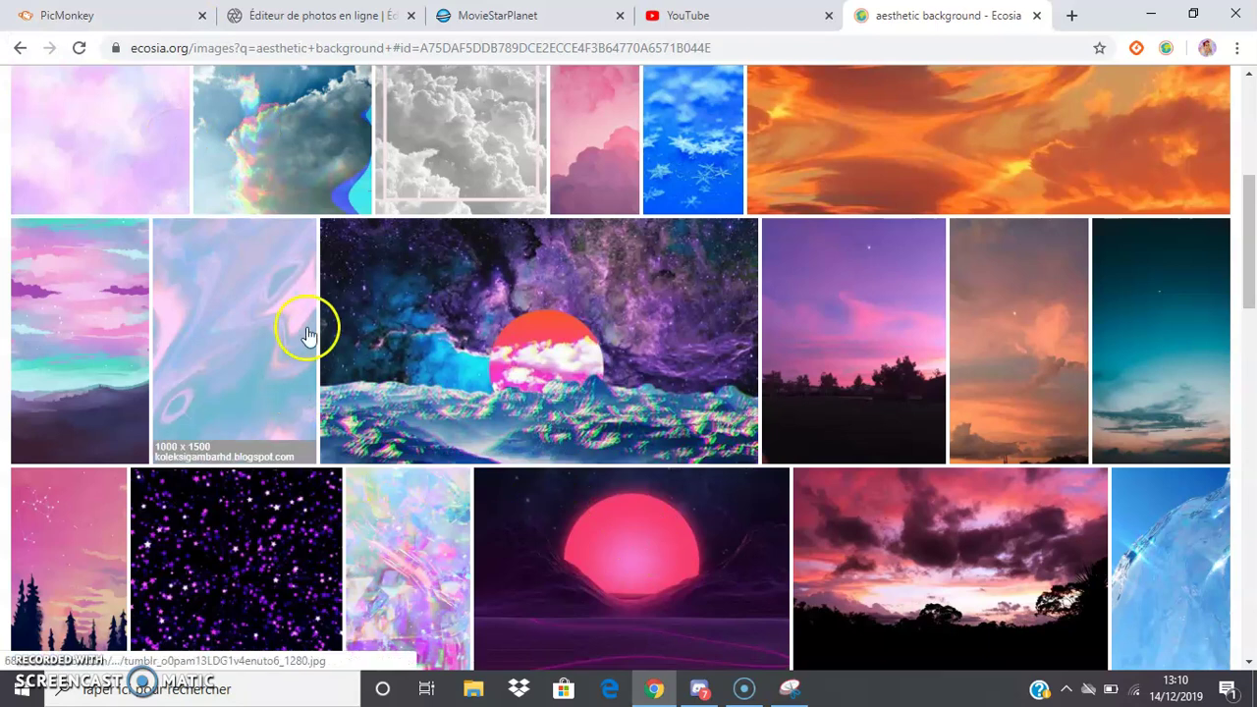
left_click(108, 15)
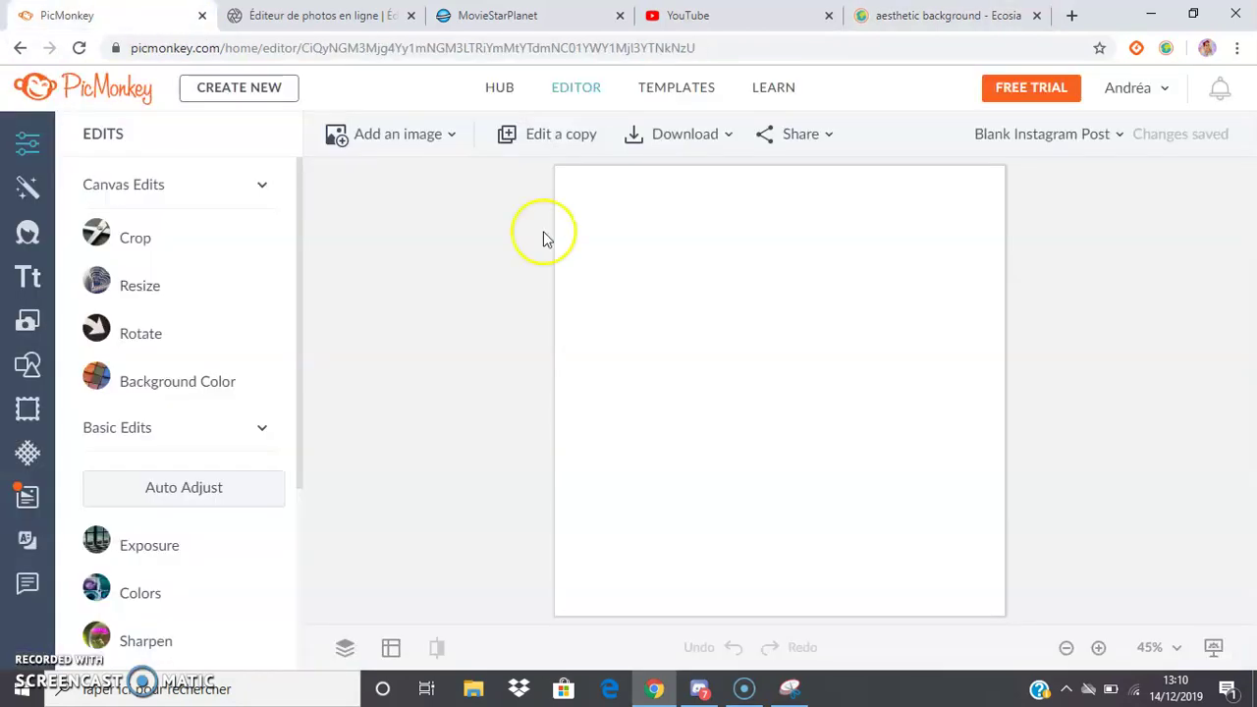
right_click(651, 295)
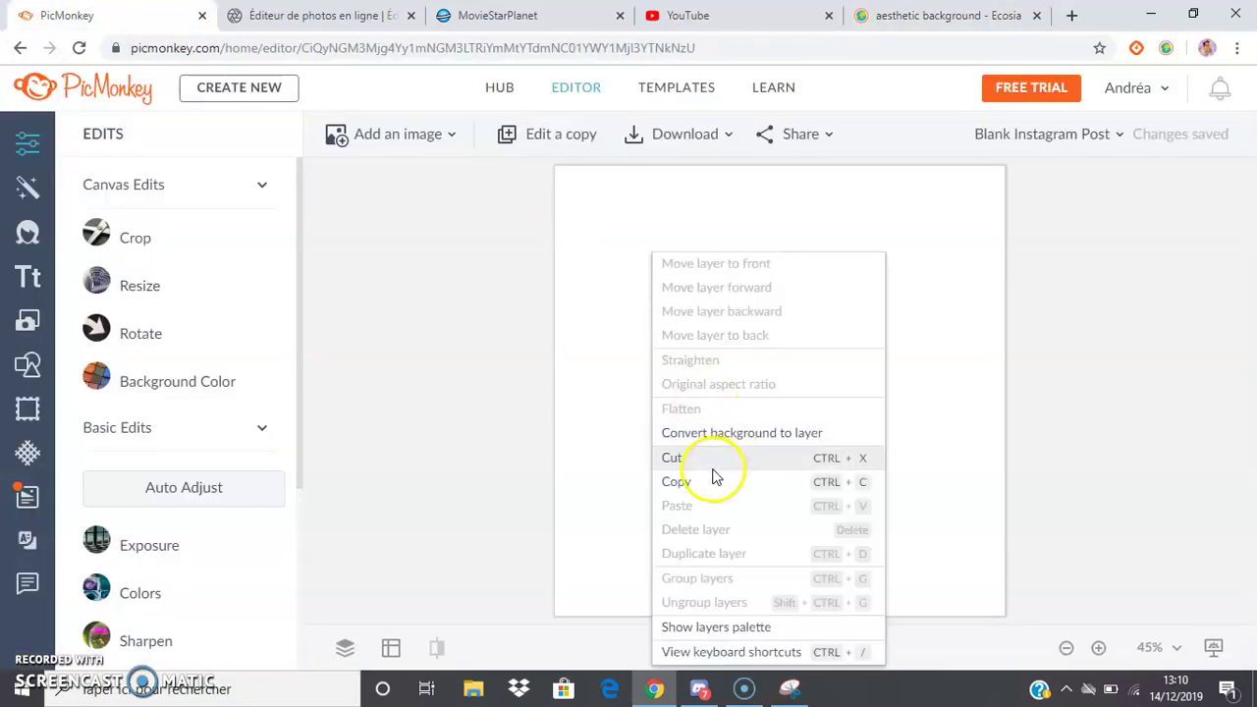
left_click(371, 133)
left_click(394, 230)
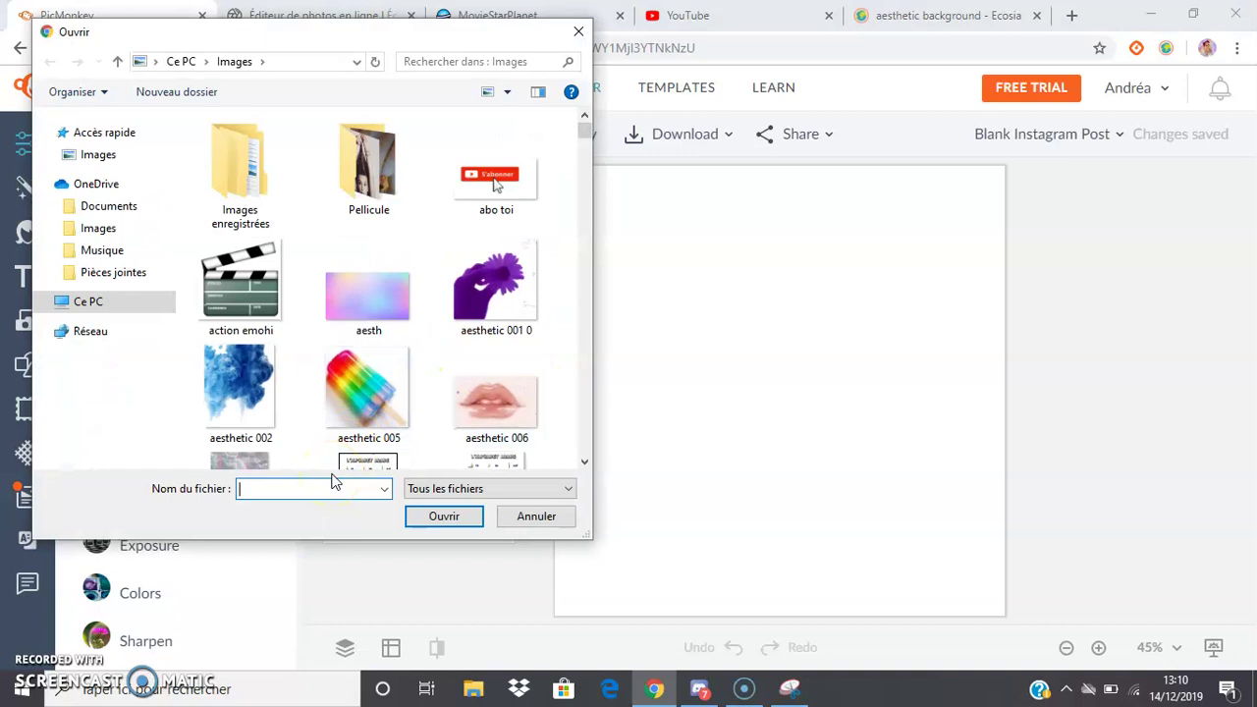
type("ca")
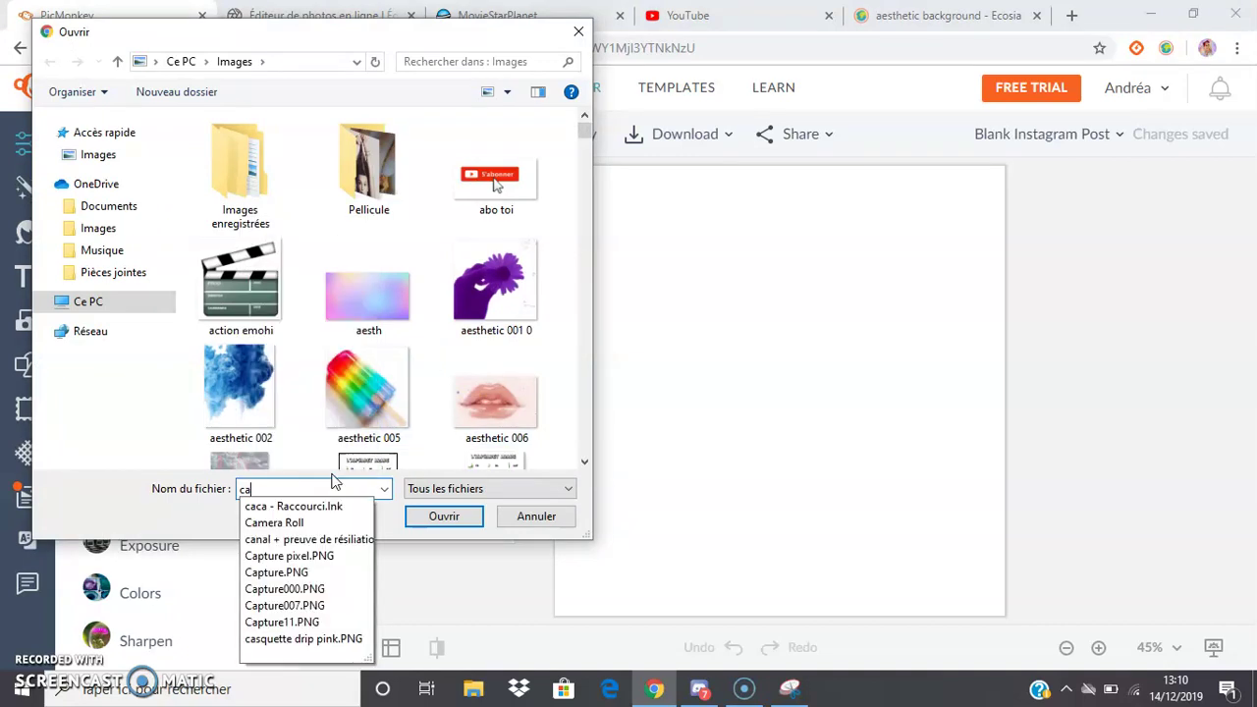
type("pture11")
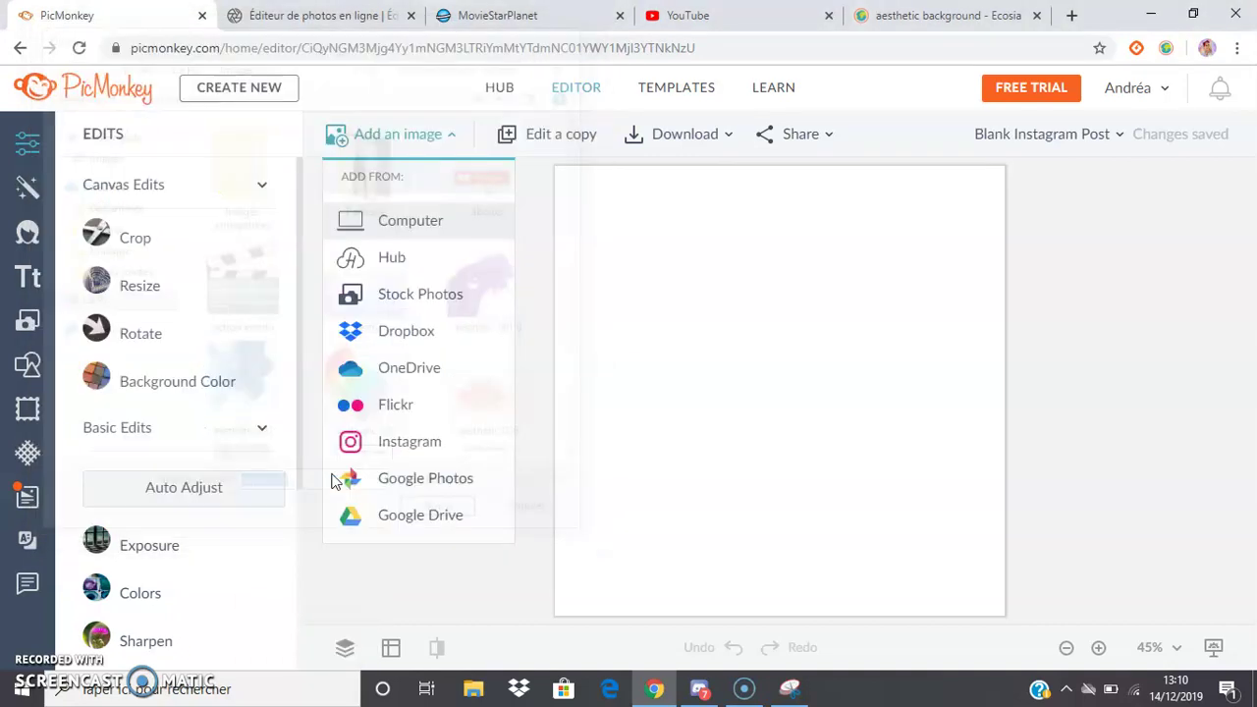
key("Return")
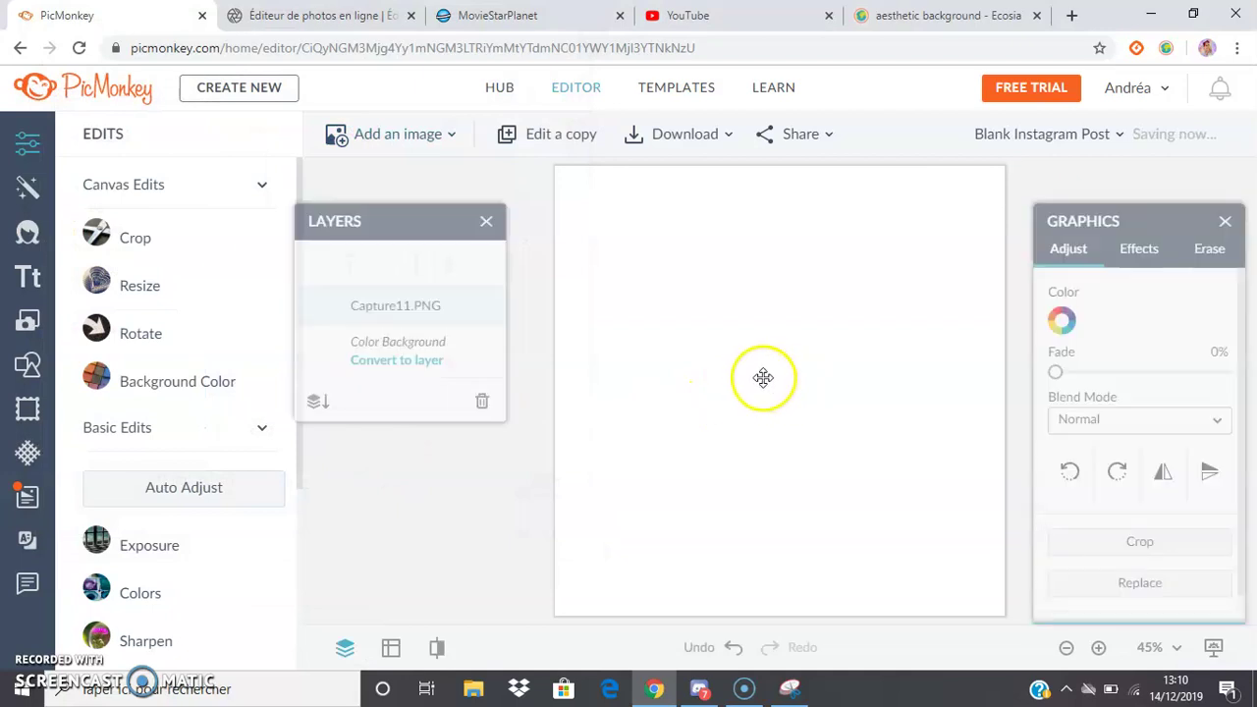
key("Delete")
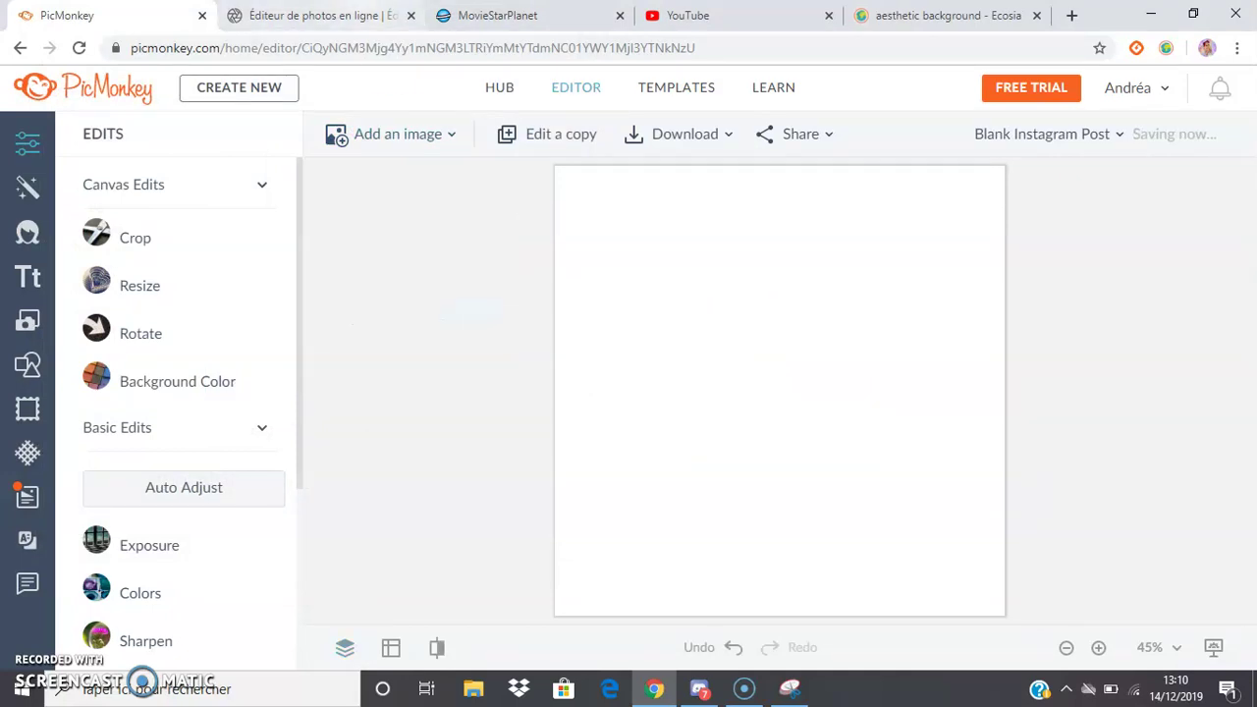
Switch to Pixlr Editor, close the movie000 image without saving, and open Capture11 from the computer
left_click(324, 15)
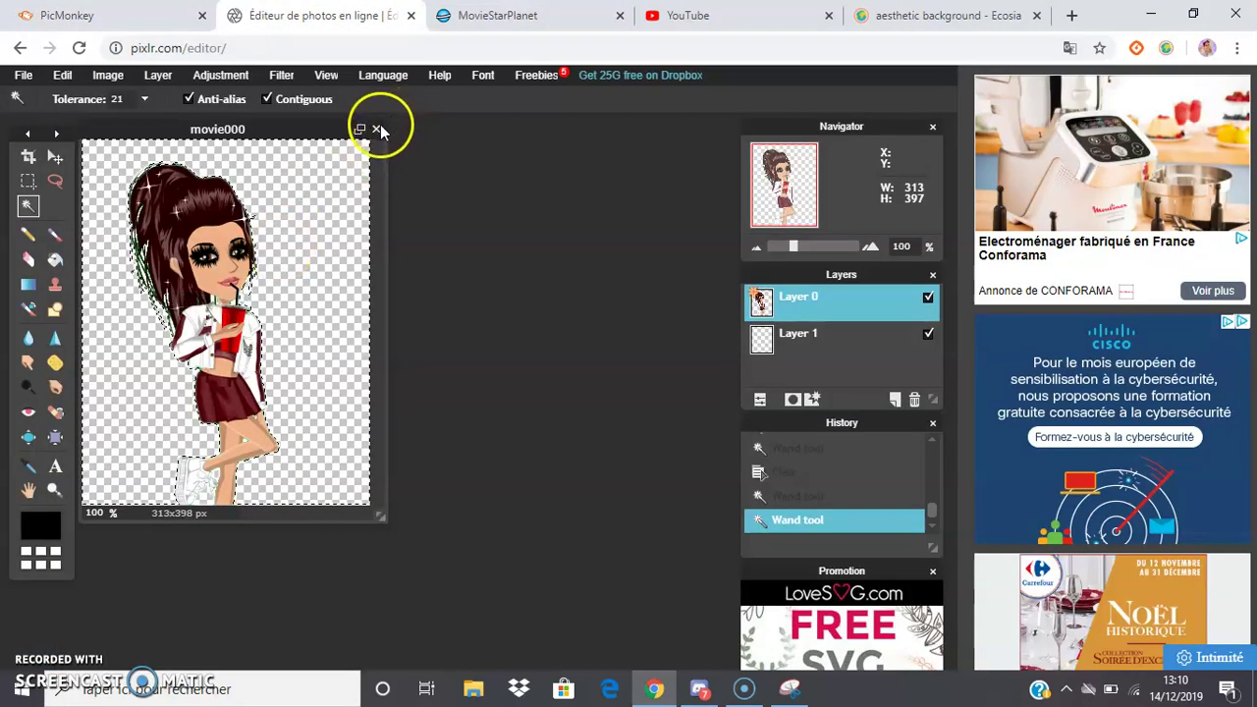
left_click(375, 131)
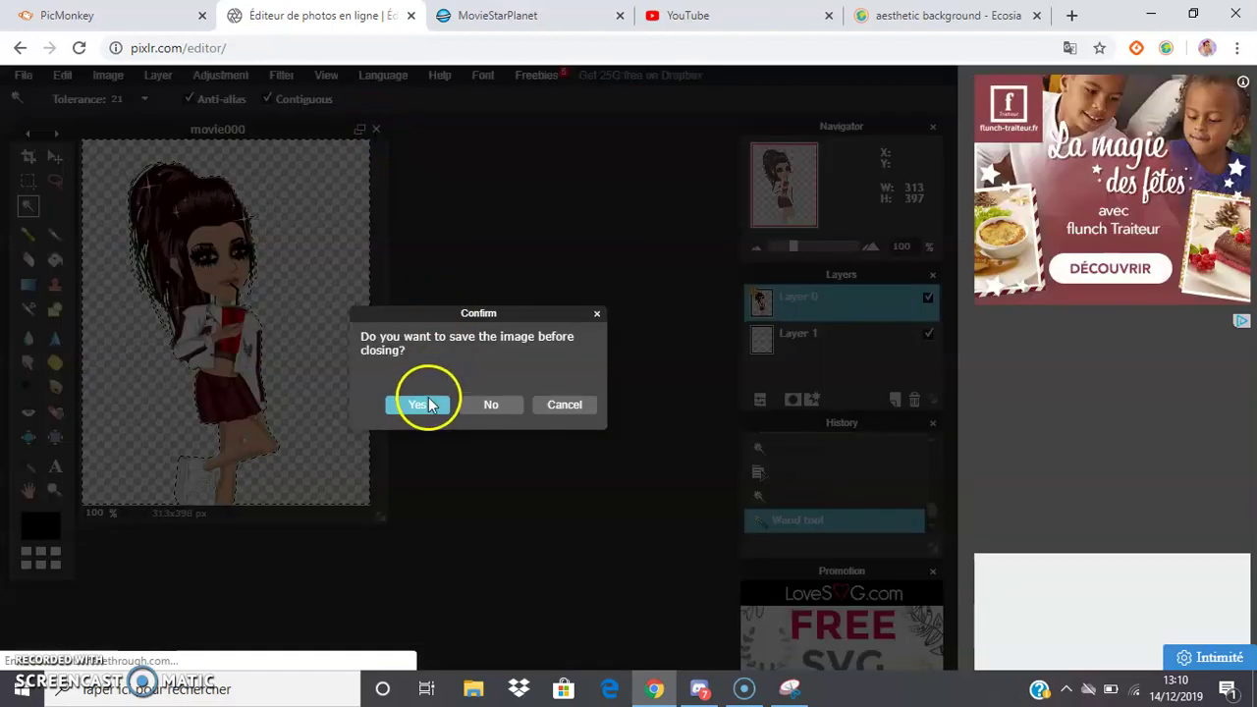
left_click(490, 394)
left_click(402, 406)
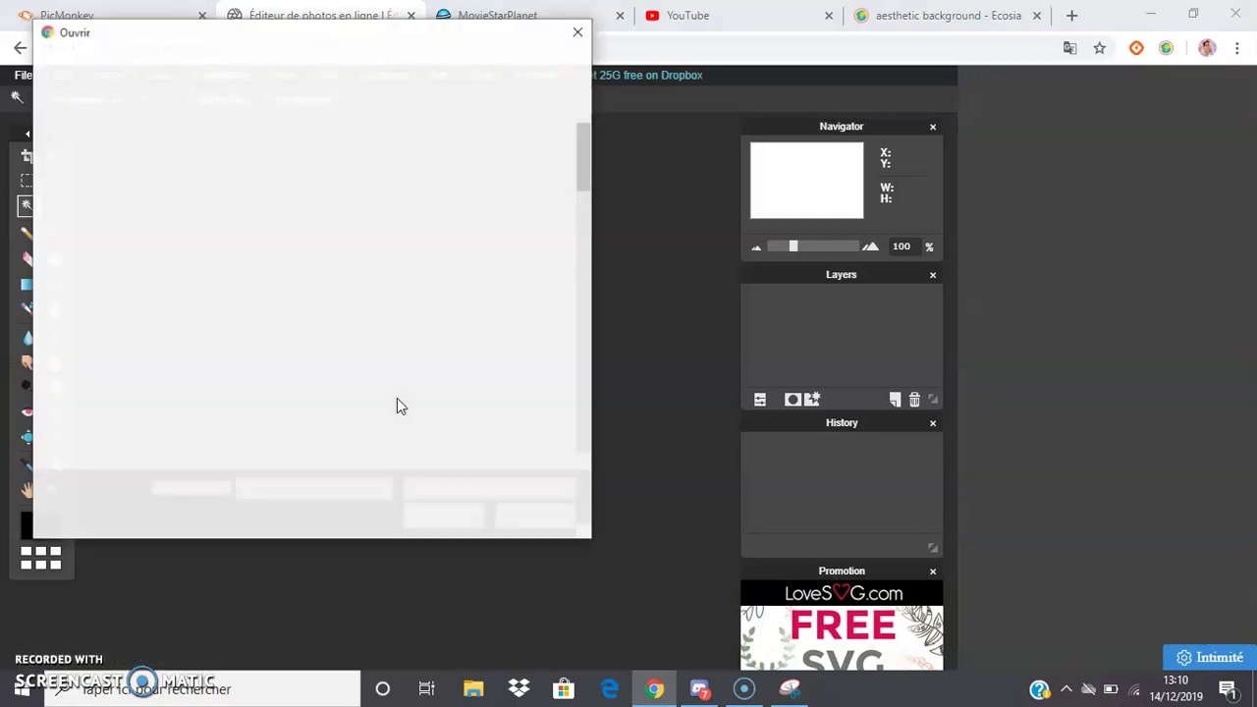
type("capture11")
key("Return")
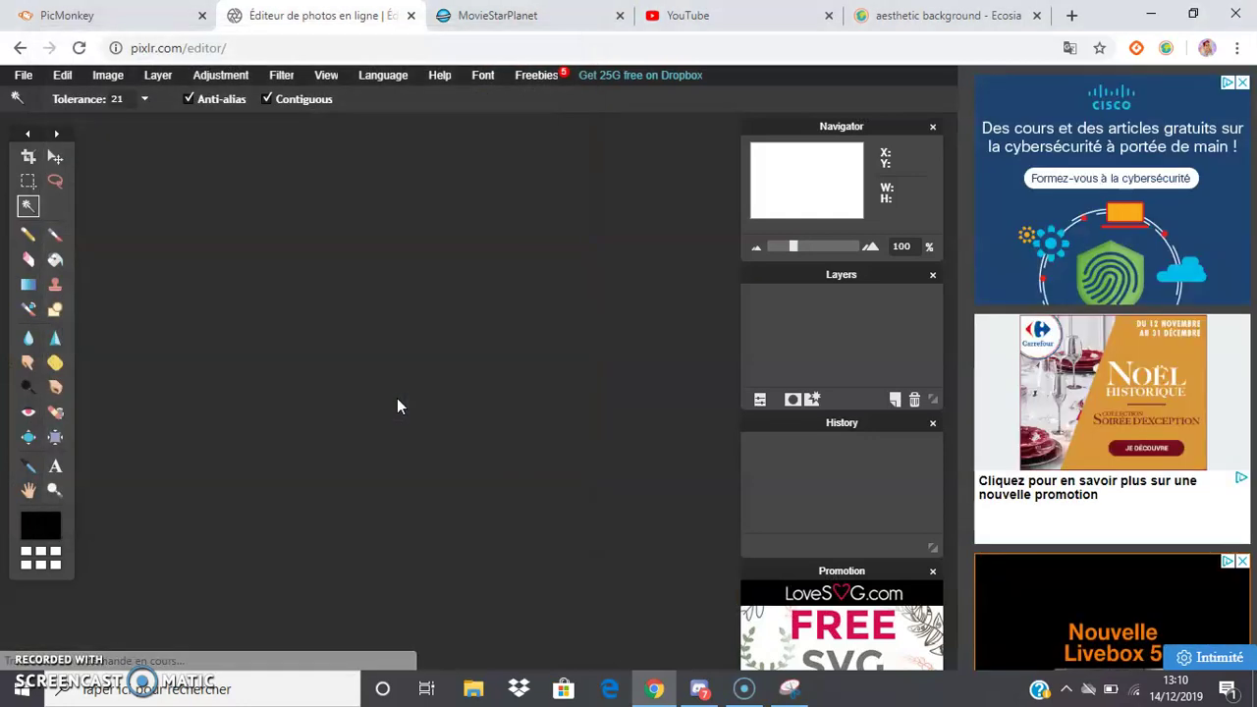
Apply a light Box blur to the roses picture, using a smaller amount than the default
left_click(280, 74)
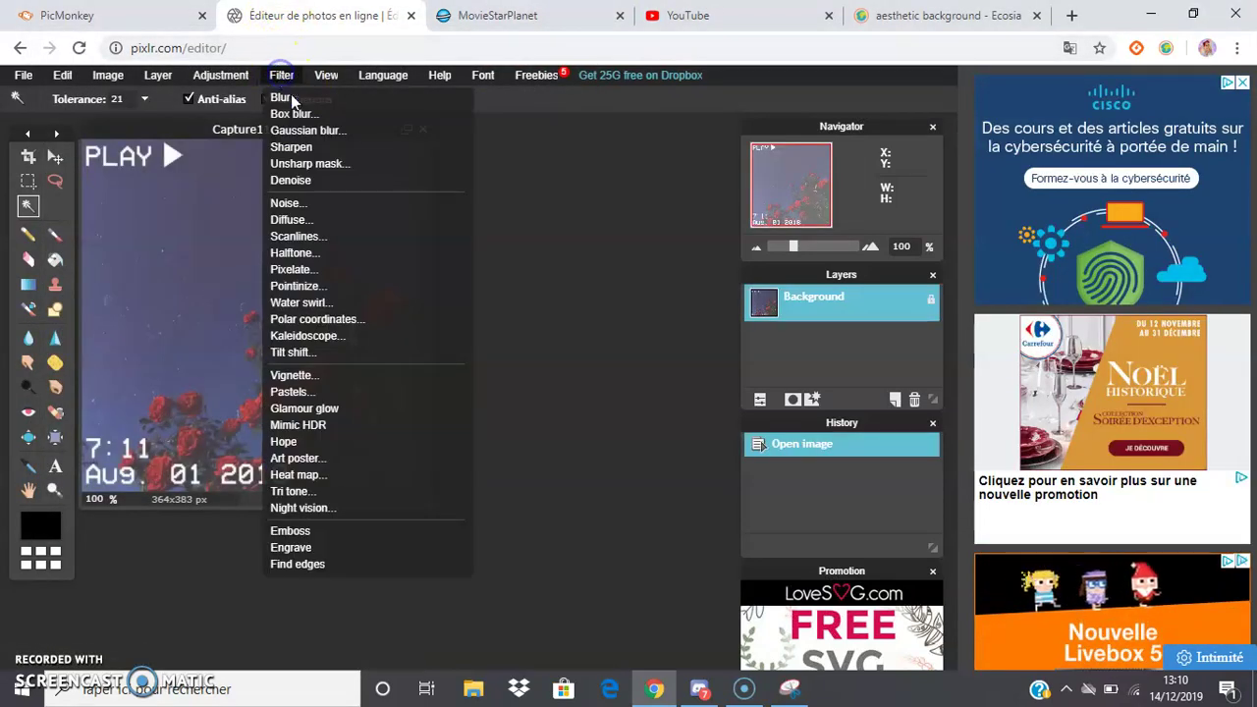
left_click(308, 108)
left_click_drag(405, 312, 394, 312)
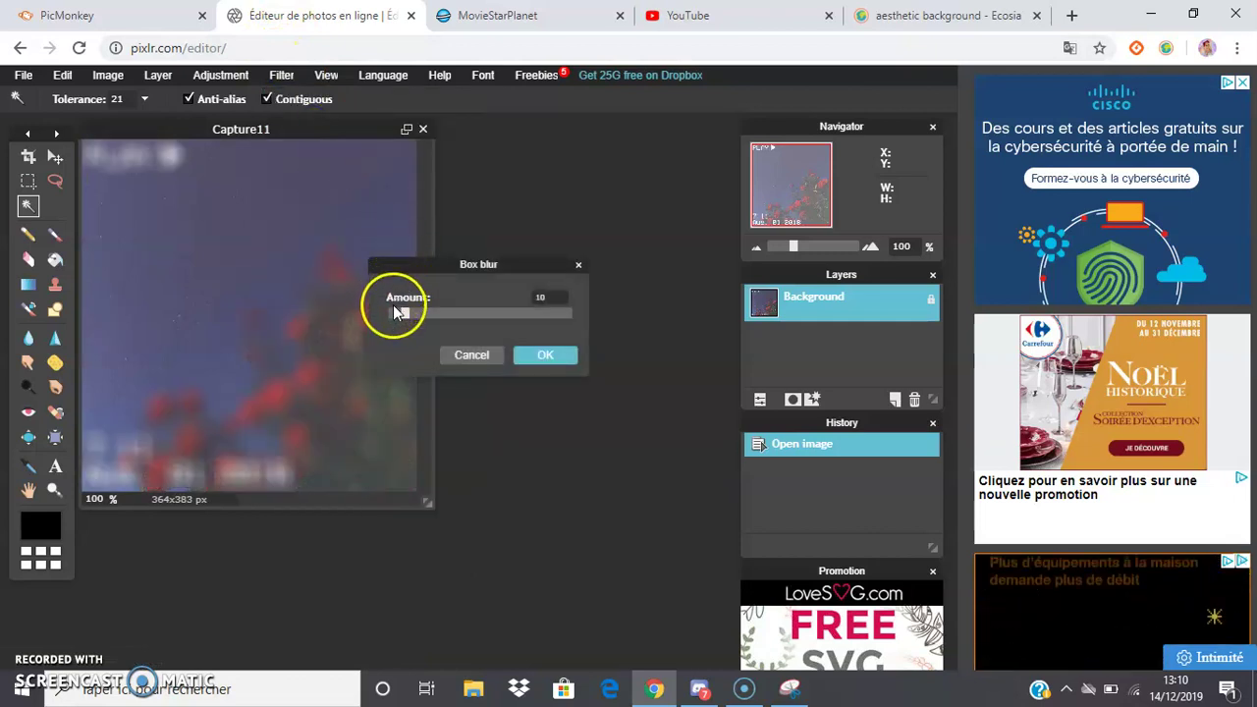
left_click(543, 356)
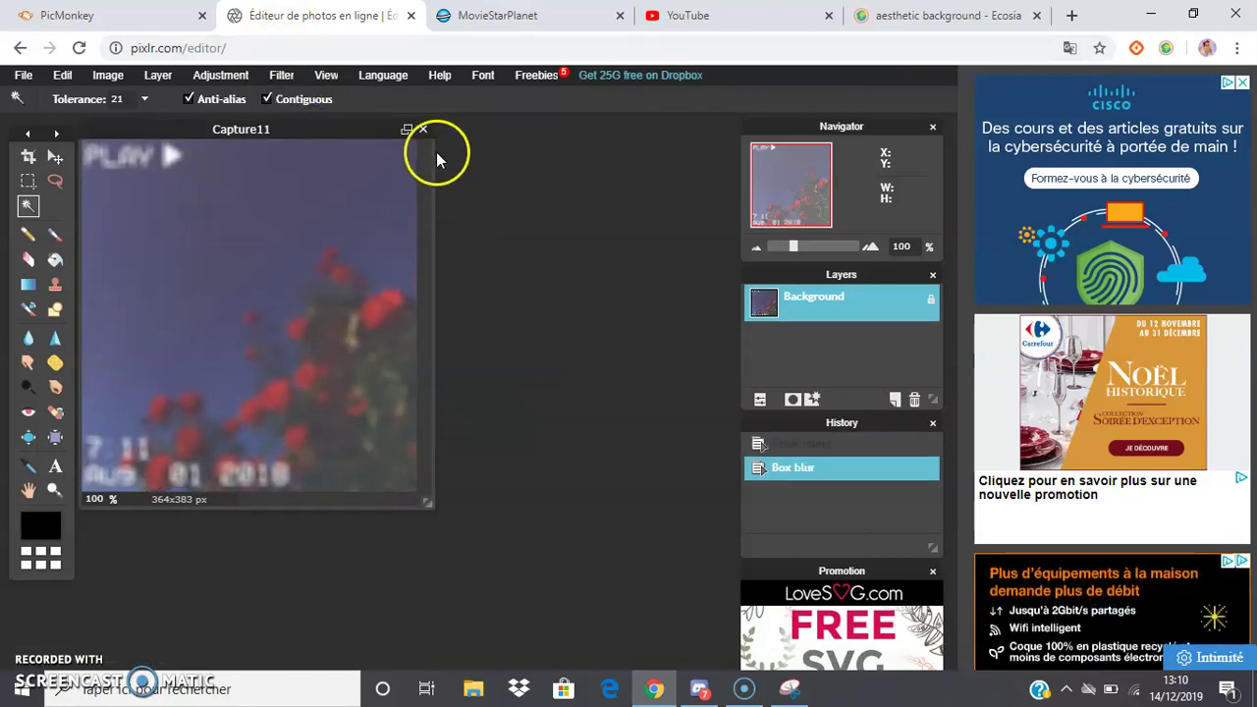
Close the blurred roses picture and save it to the computer as Capture111 in PNG format
left_click(422, 129)
left_click(417, 406)
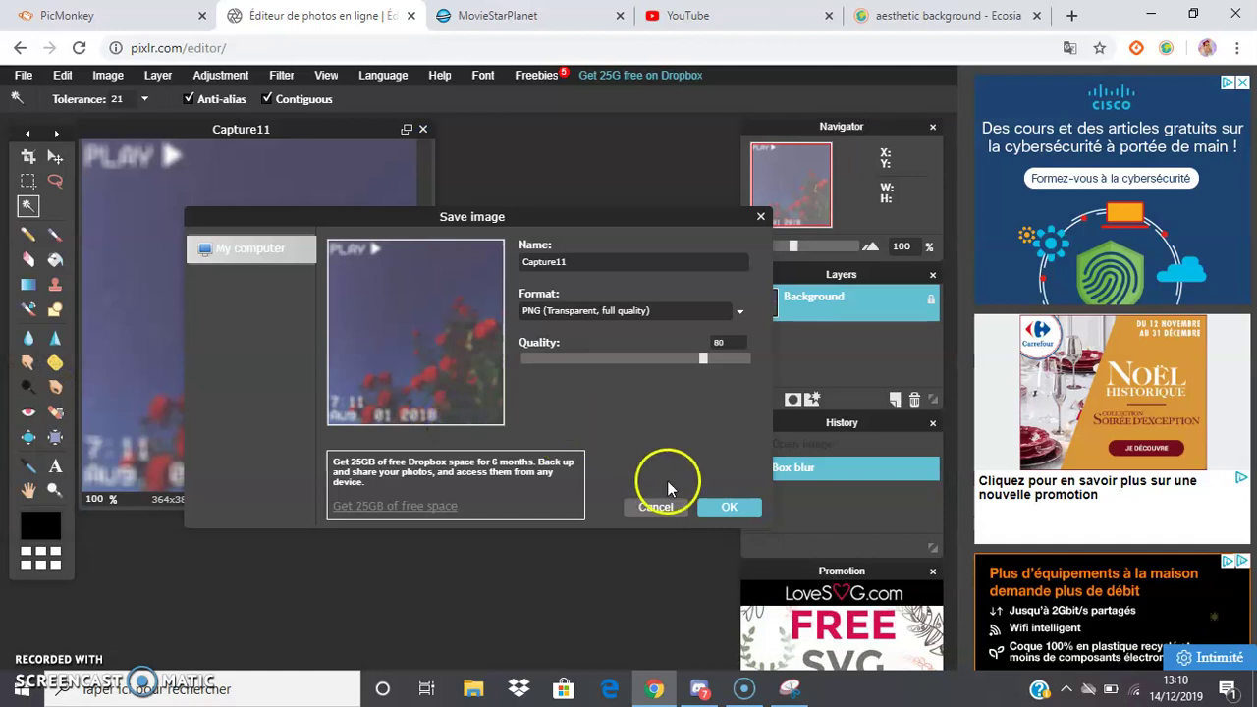
left_click(731, 508)
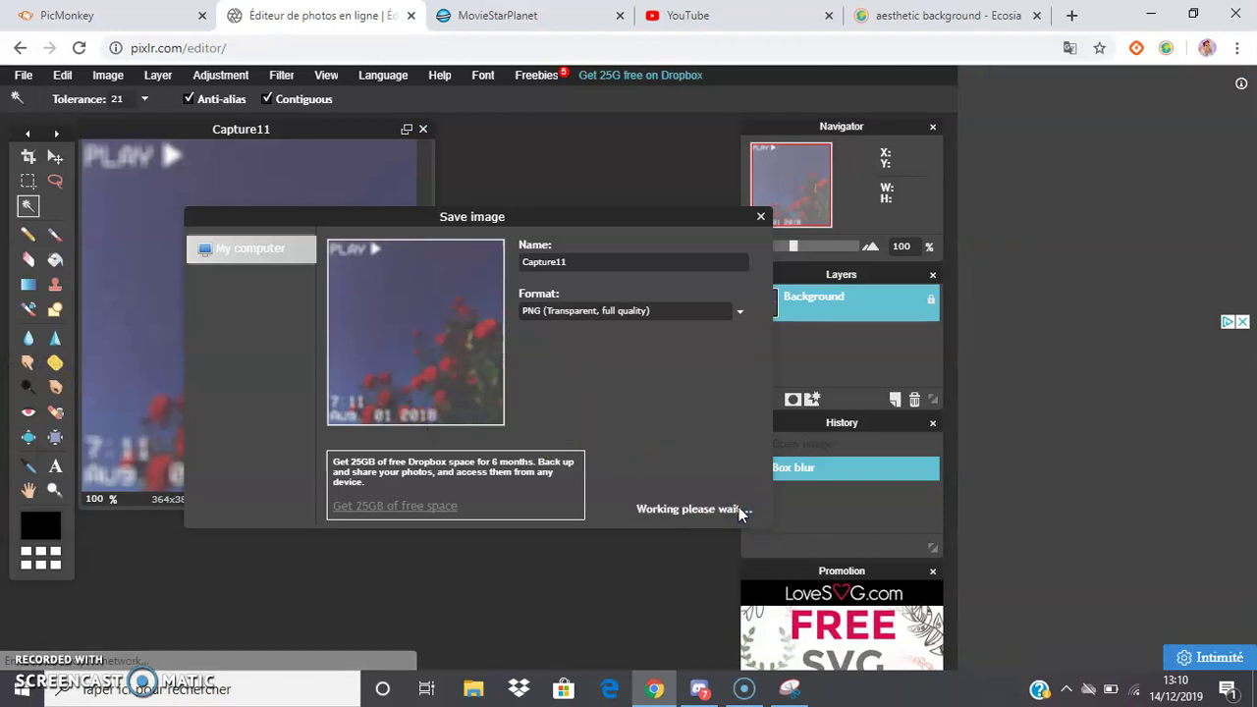
key("End")
type("1")
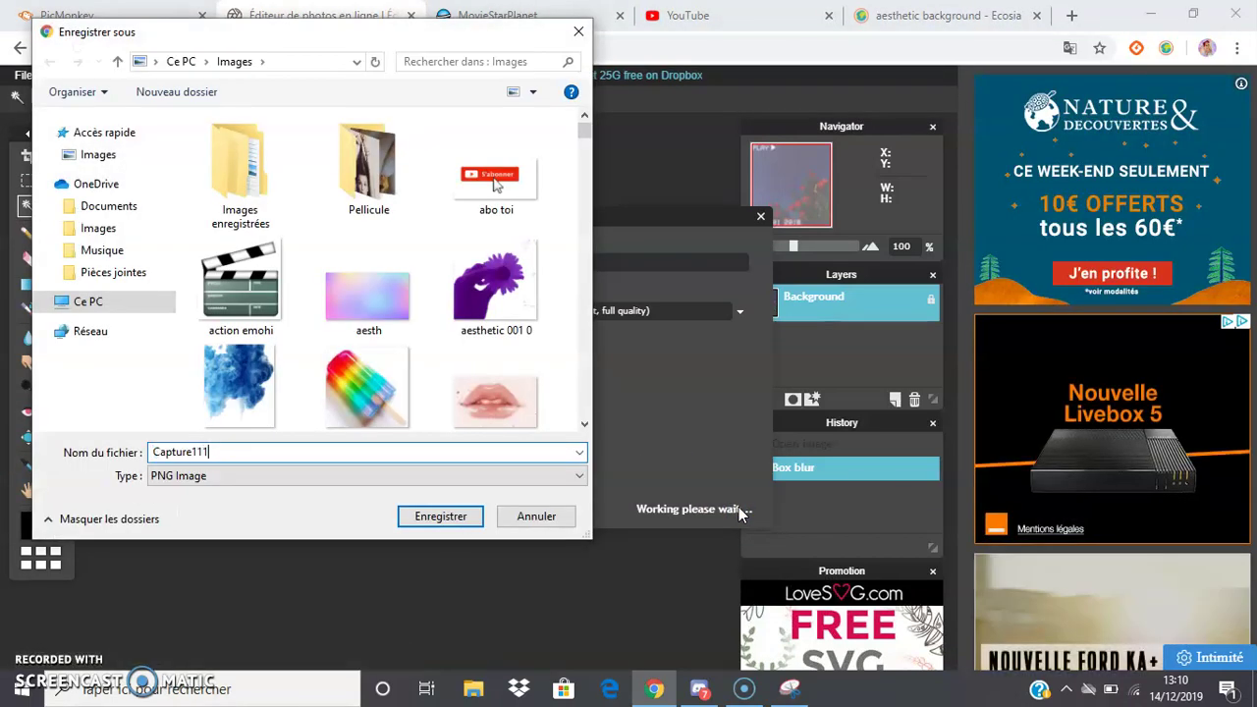
key("Return")
Switch to PicMonkey and add Capture111.png from the computer to the blank Instagram Post canvas
key("ctrl+shift+Tab")
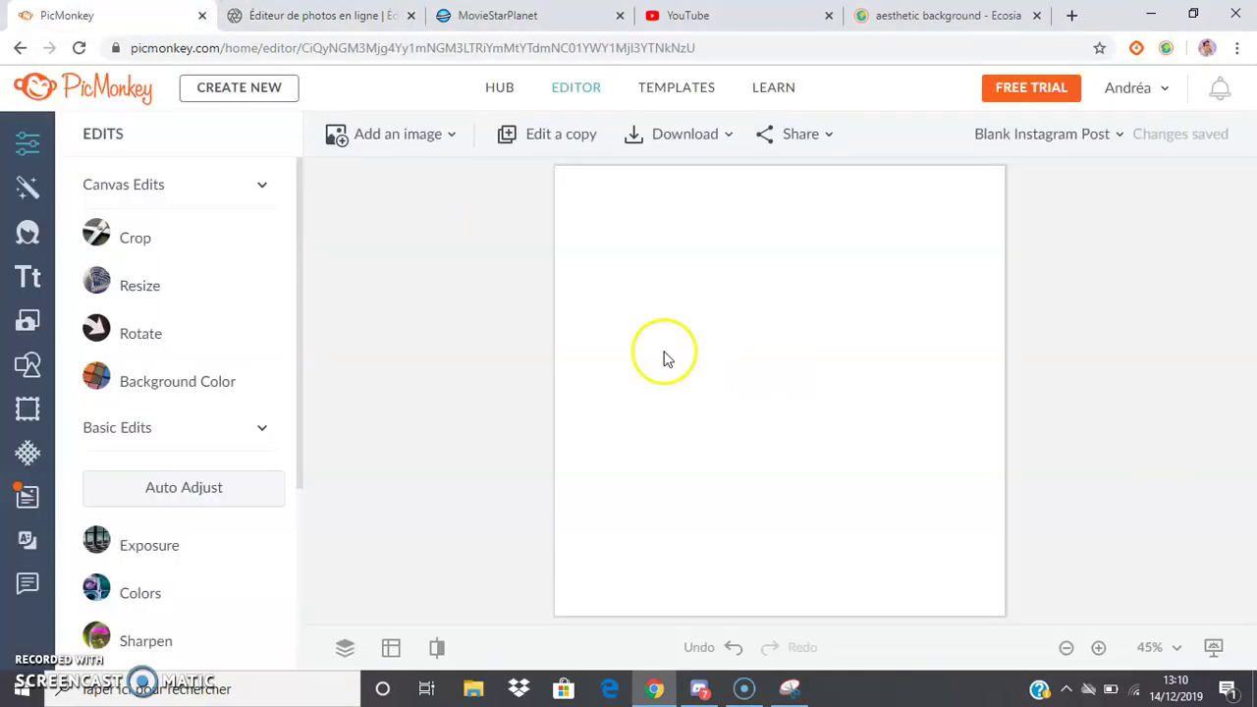
left_click(405, 134)
left_click(400, 228)
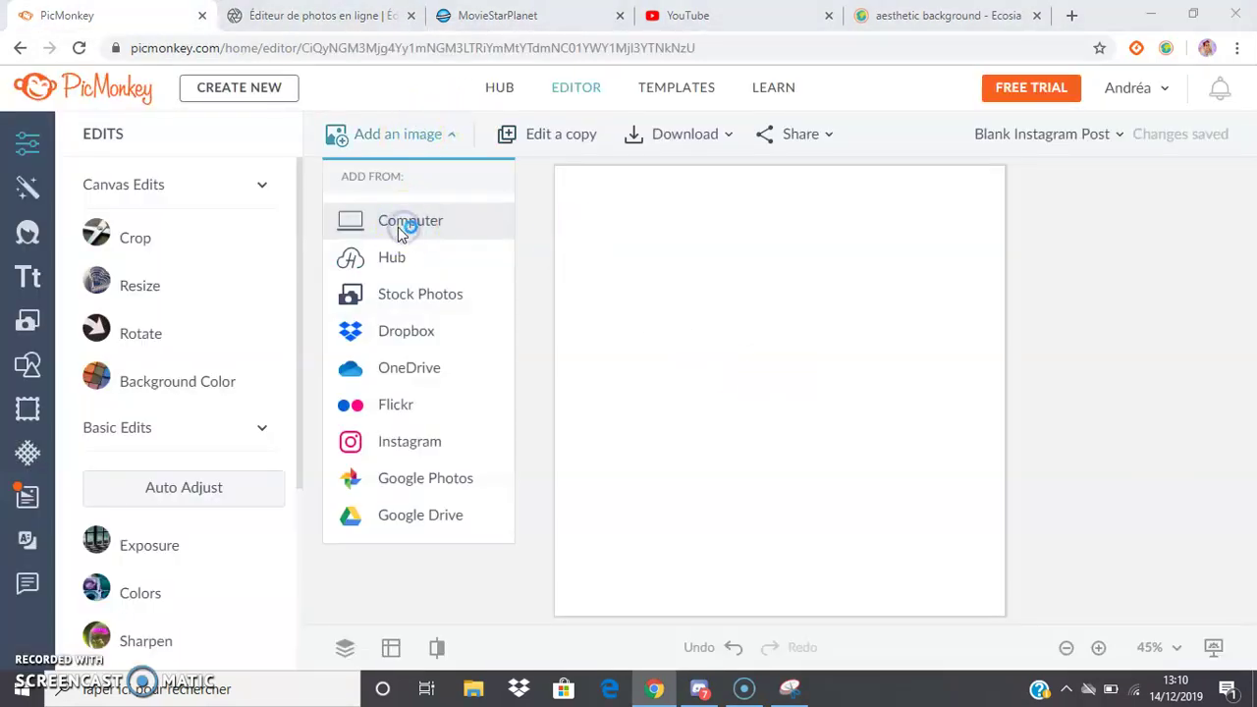
type("capture111")
key("Return")
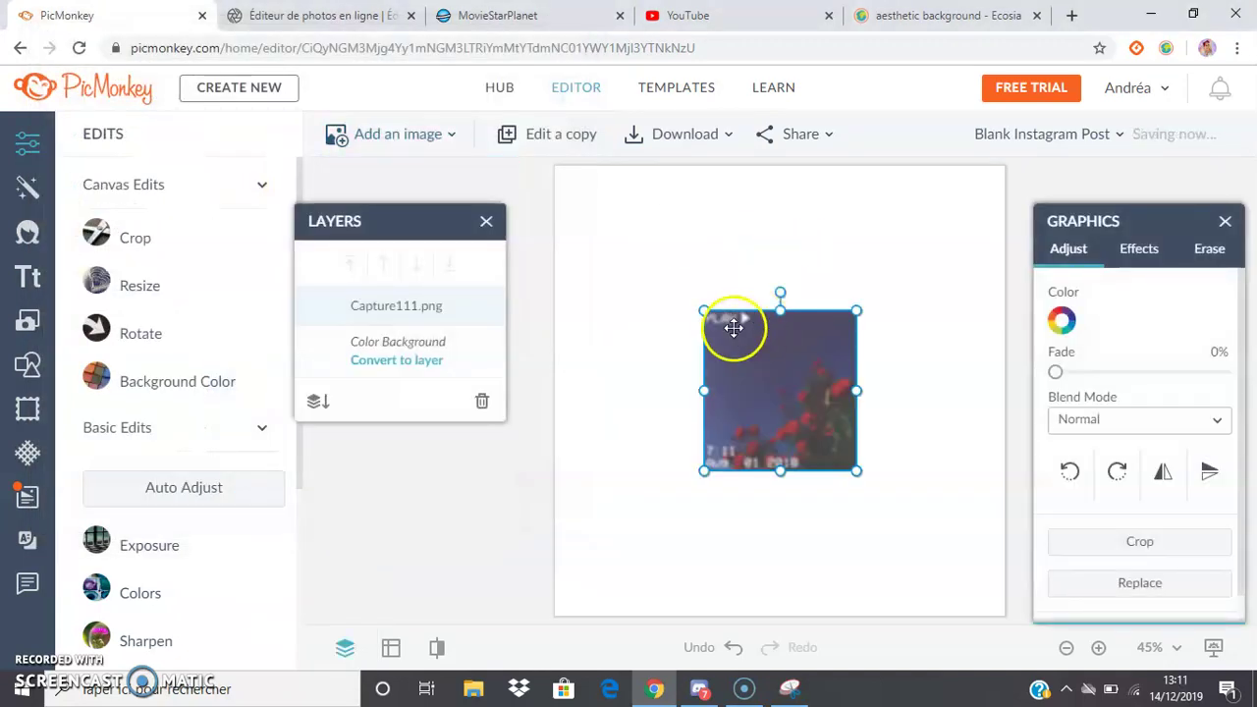
Enlarge and position the blurred roses layer so it covers the whole canvas, with the PLAY and date text outside it
left_click_drag(645, 223, 592, 193)
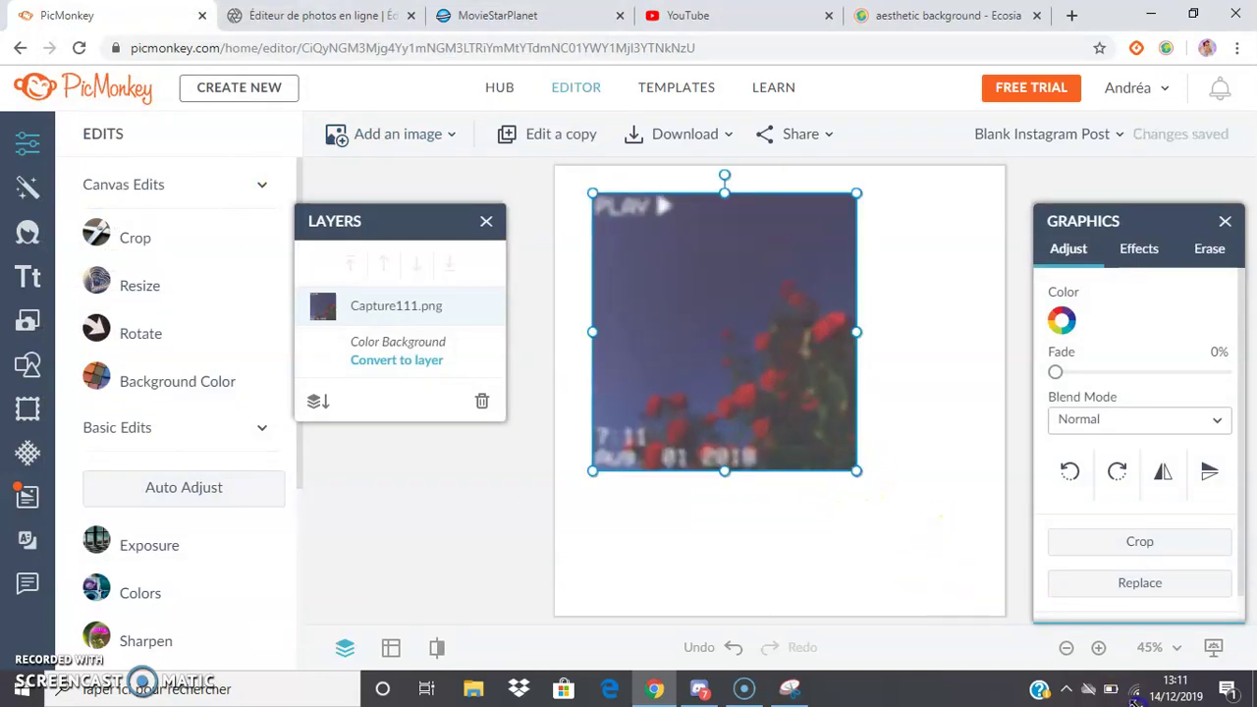
left_click_drag(856, 470, 1071, 692)
left_click_drag(581, 184, 717, 279)
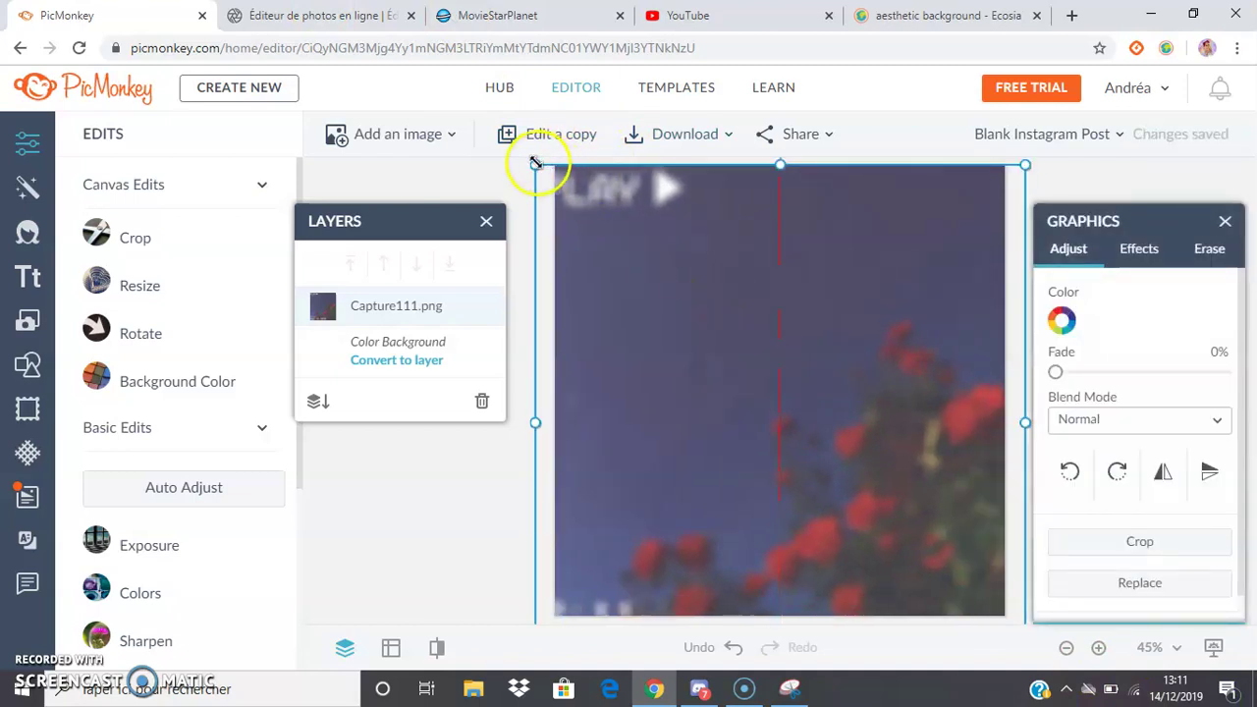
left_click_drag(533, 164, 430, 111)
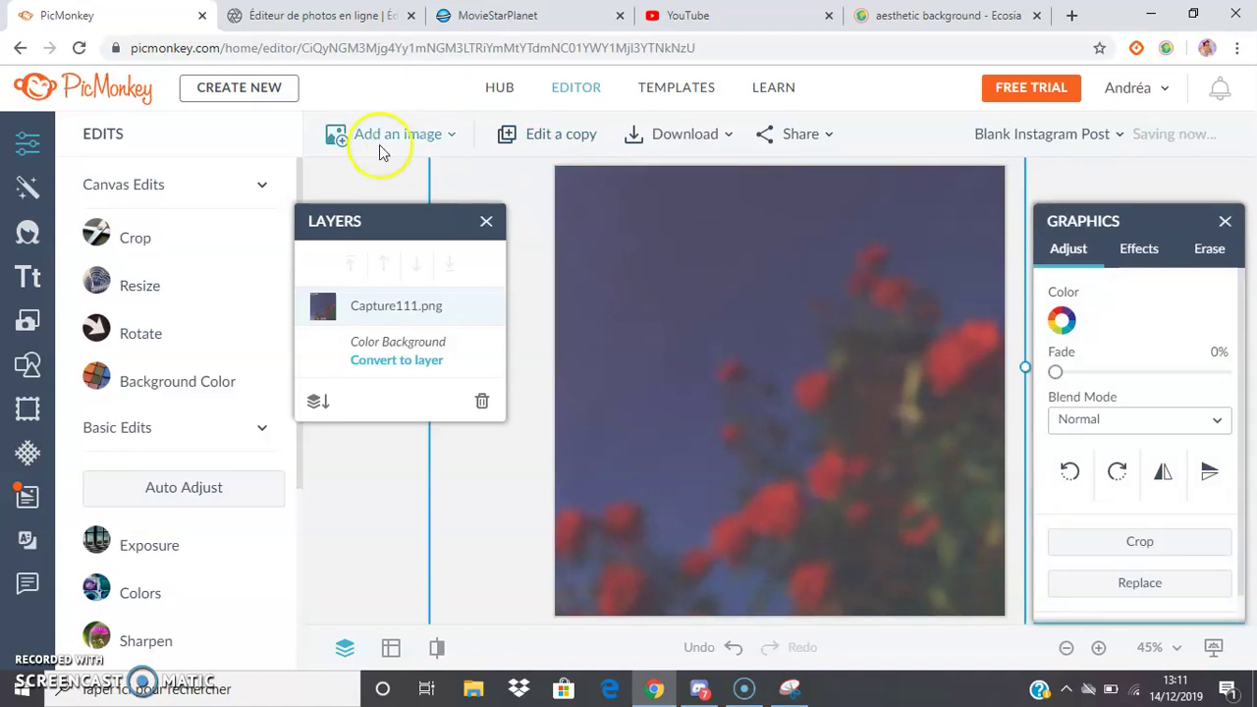
Add the avatar cutout movie000.PNG from the computer on top of the roses background
left_click(364, 139)
left_click(412, 224)
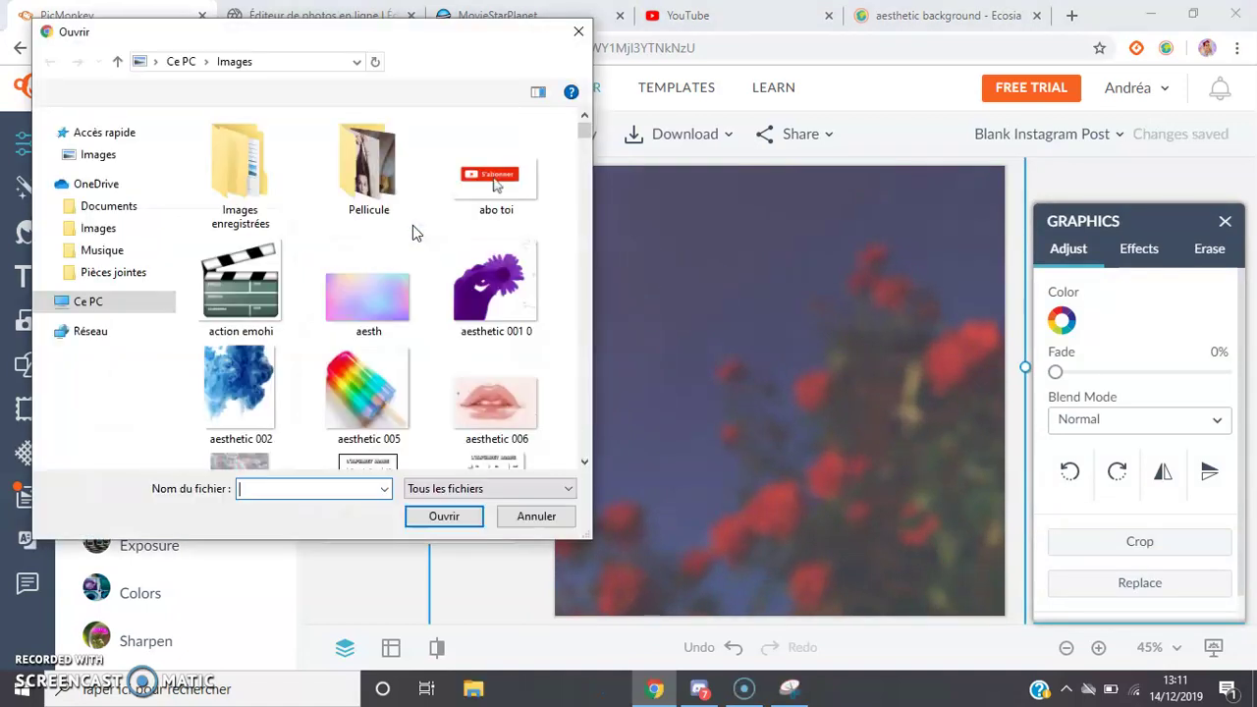
type("movie00")
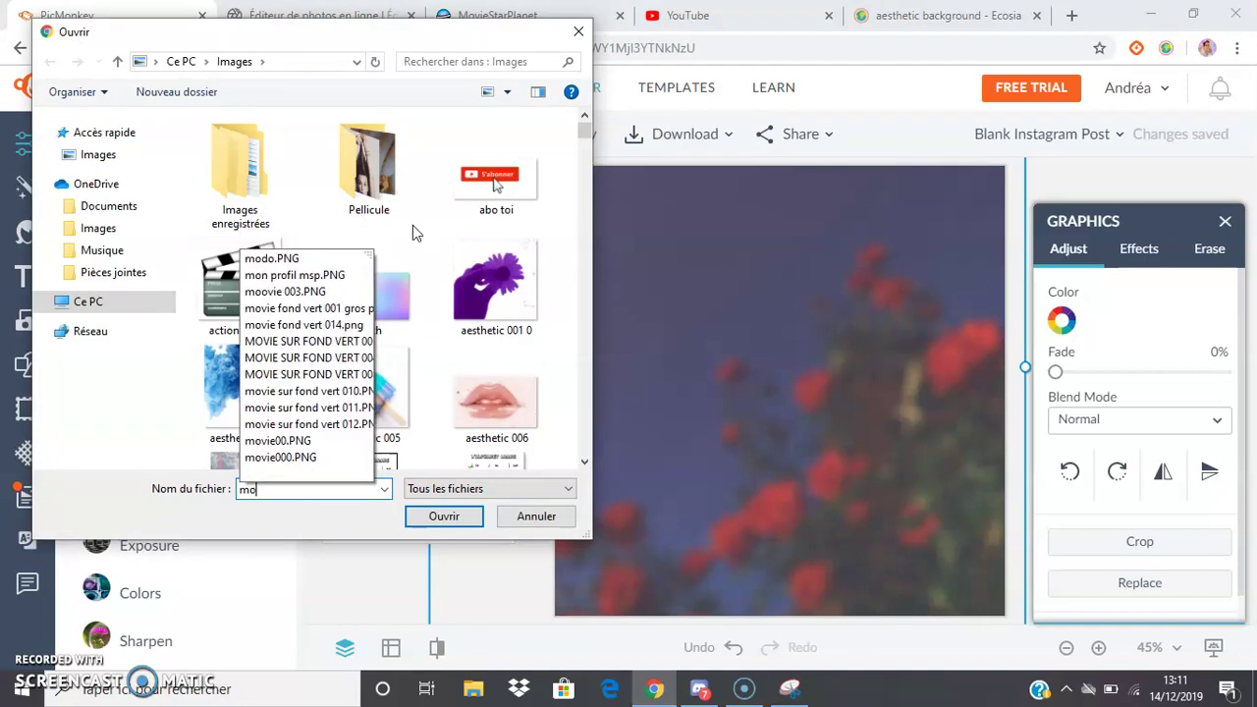
key("Down")
key("Down")
key("Return")
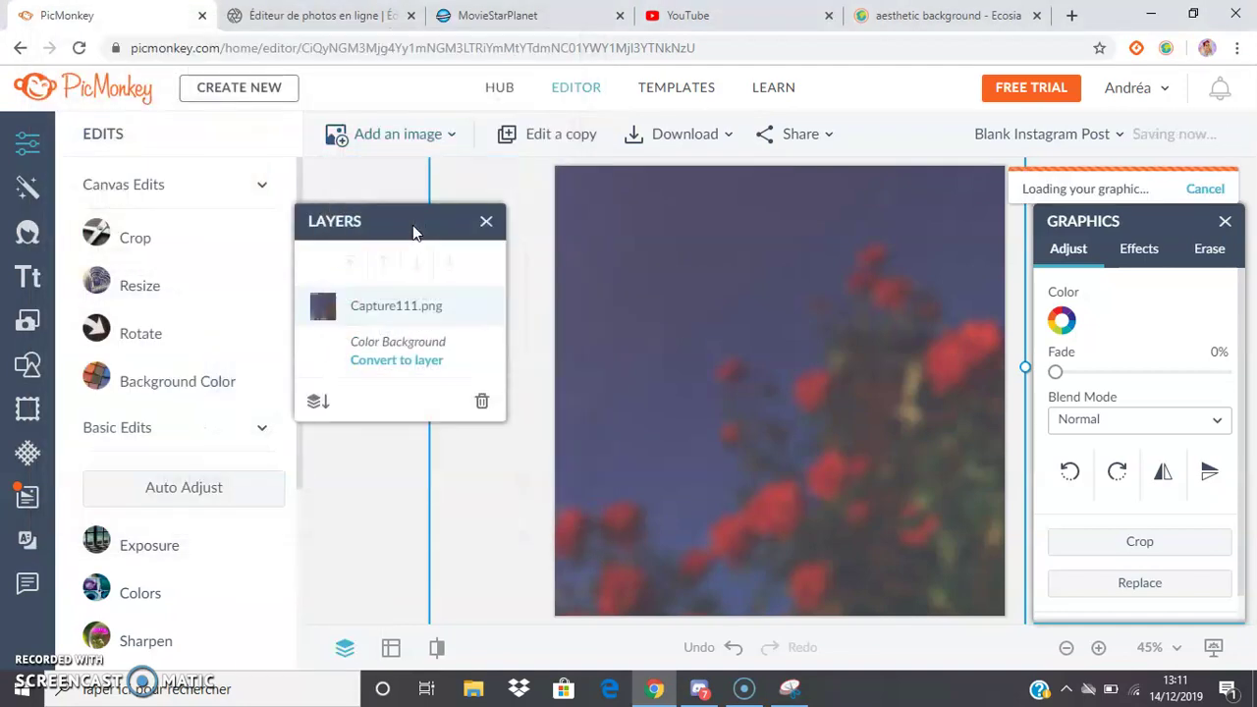
Enlarge the avatar cutout to nearly the full canvas height and place it along the canvas's left edge
left_click_drag(710, 300, 487, 24)
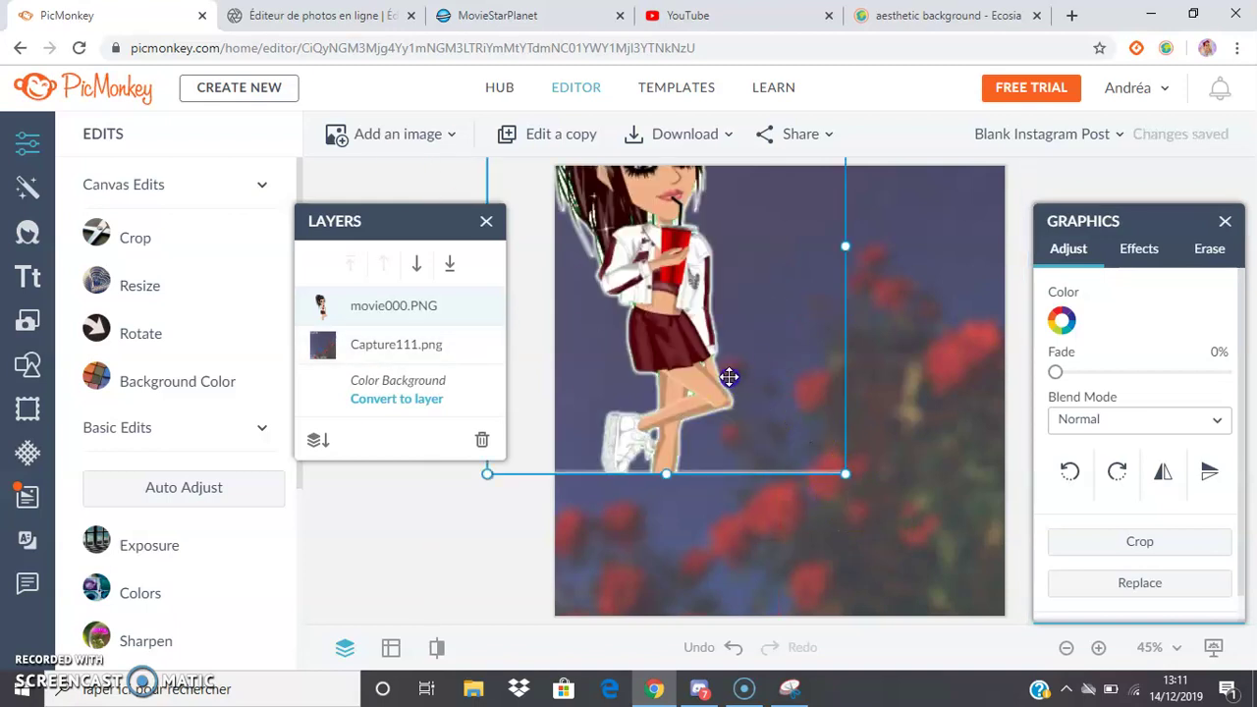
left_click_drag(845, 474, 996, 606)
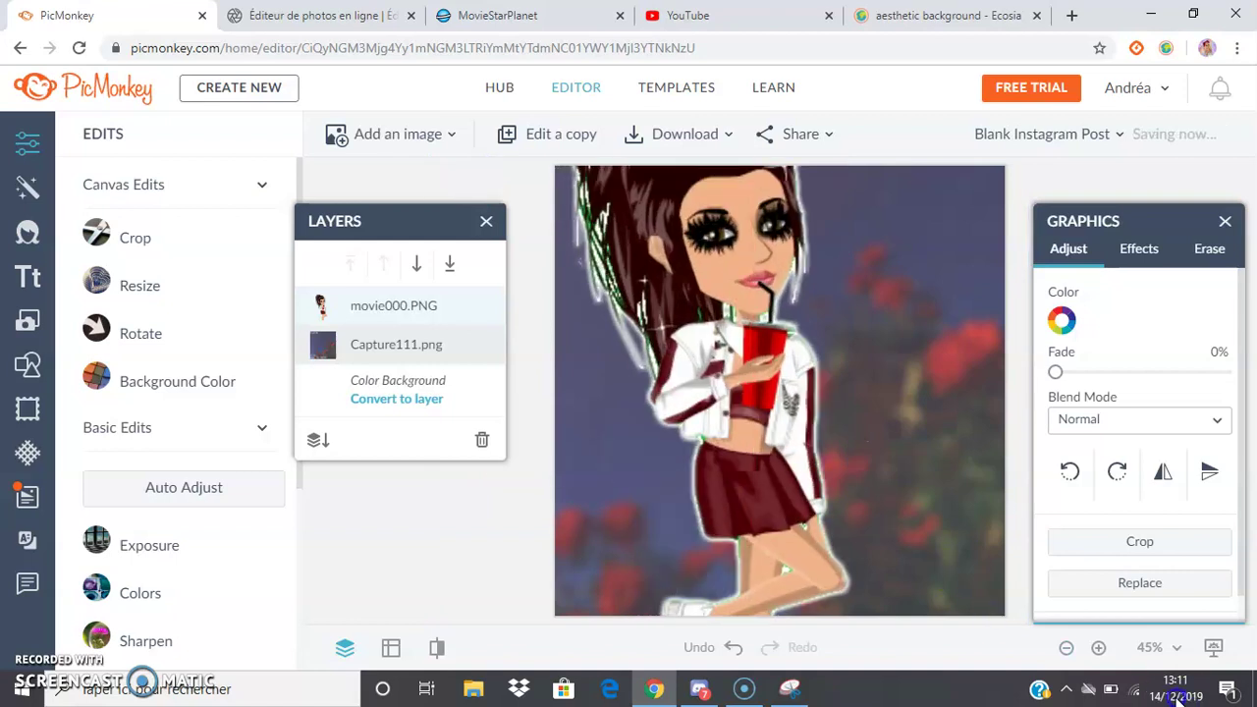
left_click_drag(725, 324, 664, 226)
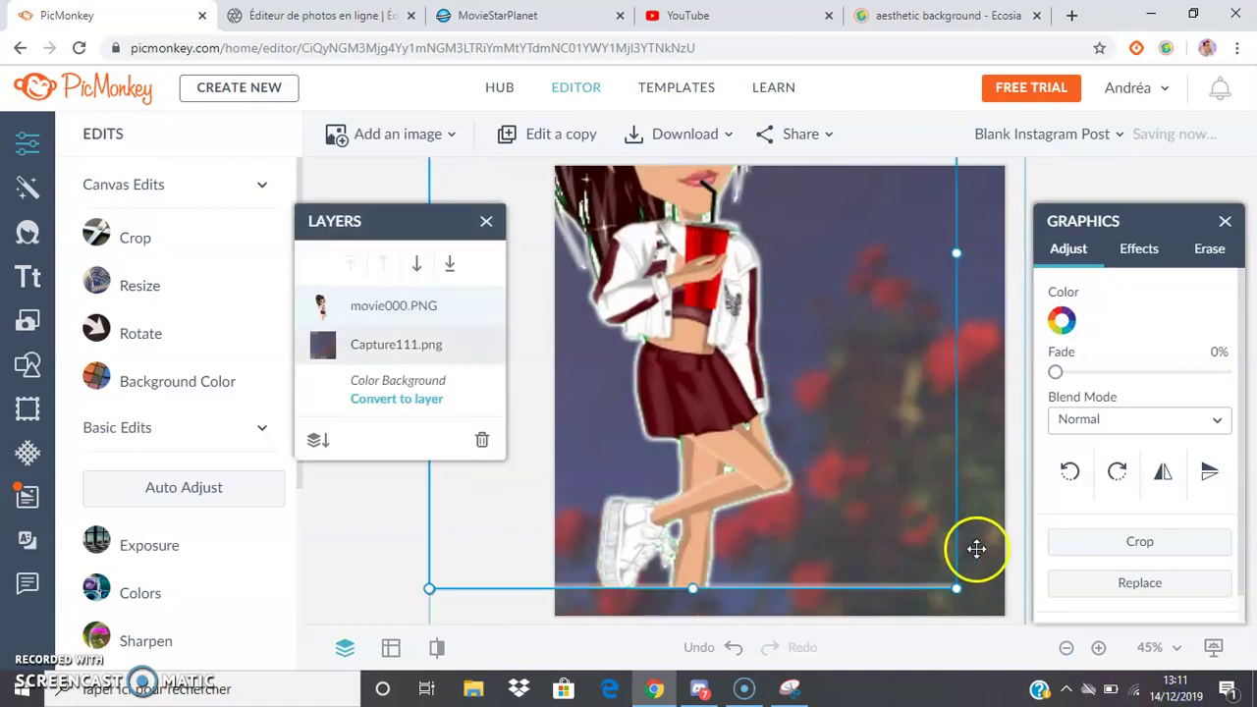
left_click_drag(958, 583, 934, 570)
left_click_drag(720, 442, 758, 518)
left_click_drag(792, 367, 741, 373)
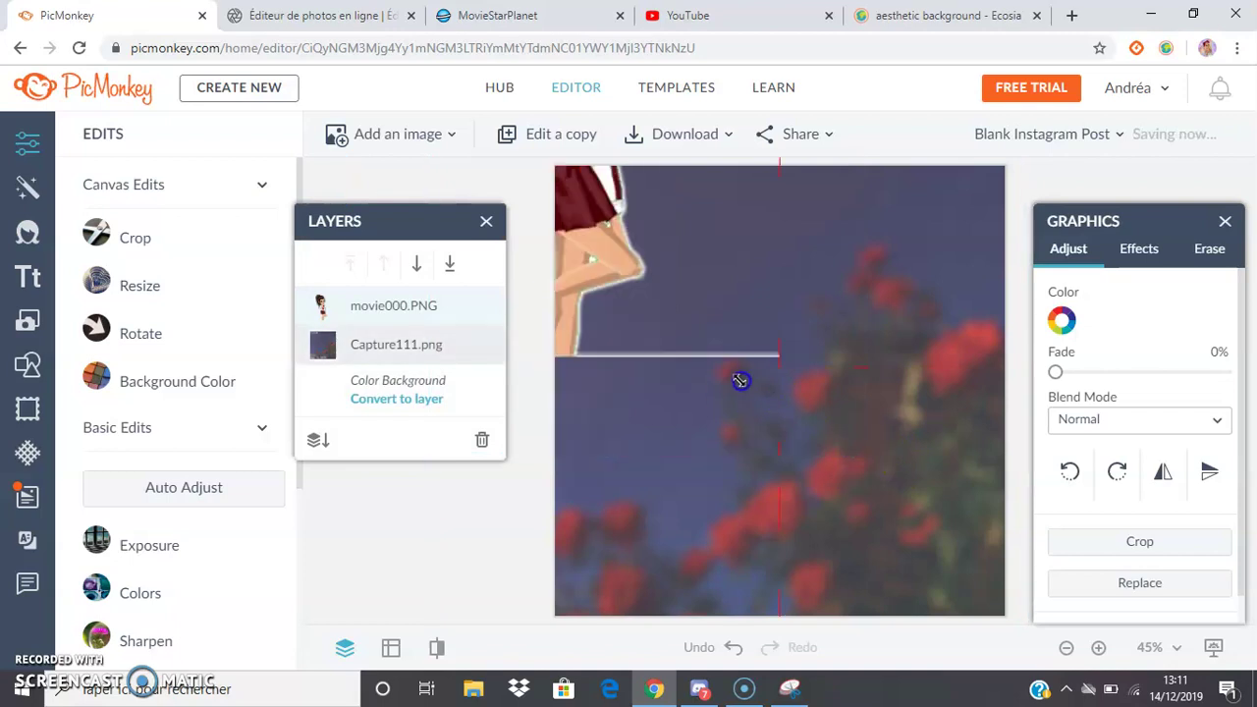
left_click_drag(746, 469, 702, 567)
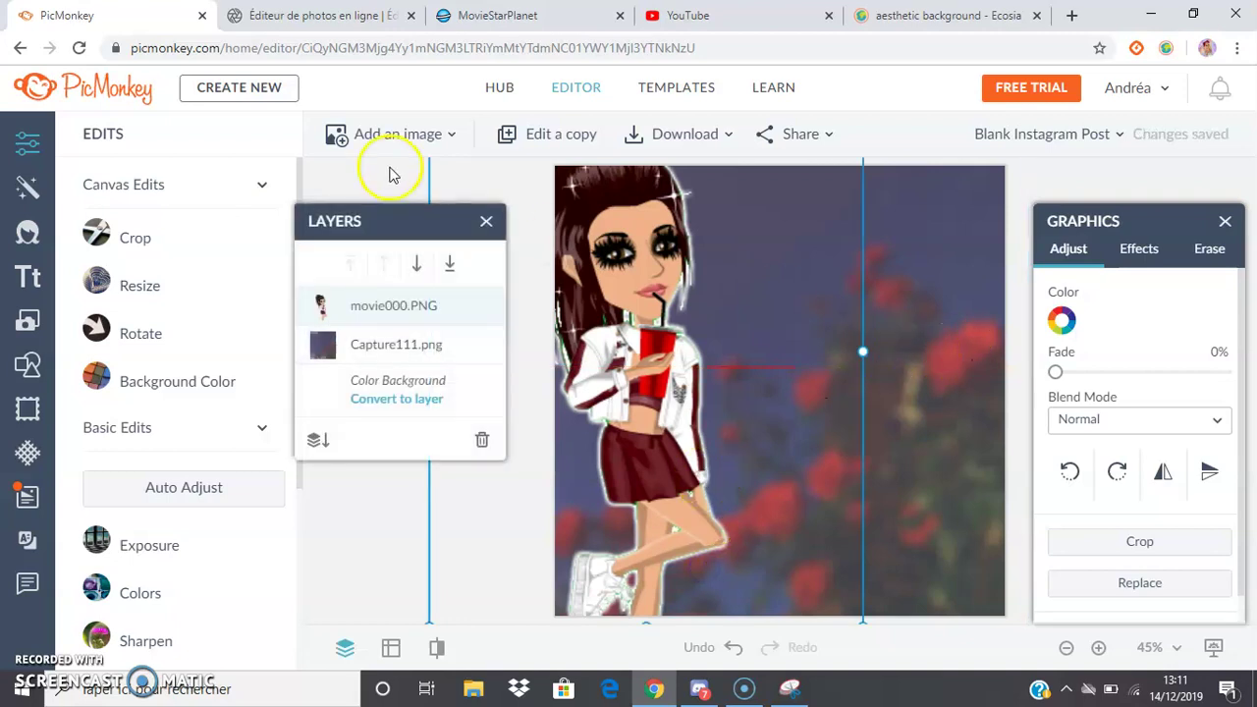
Duplicate the avatar layer, mirror the copy horizontally and place it along the canvas's right edge
left_click(408, 137)
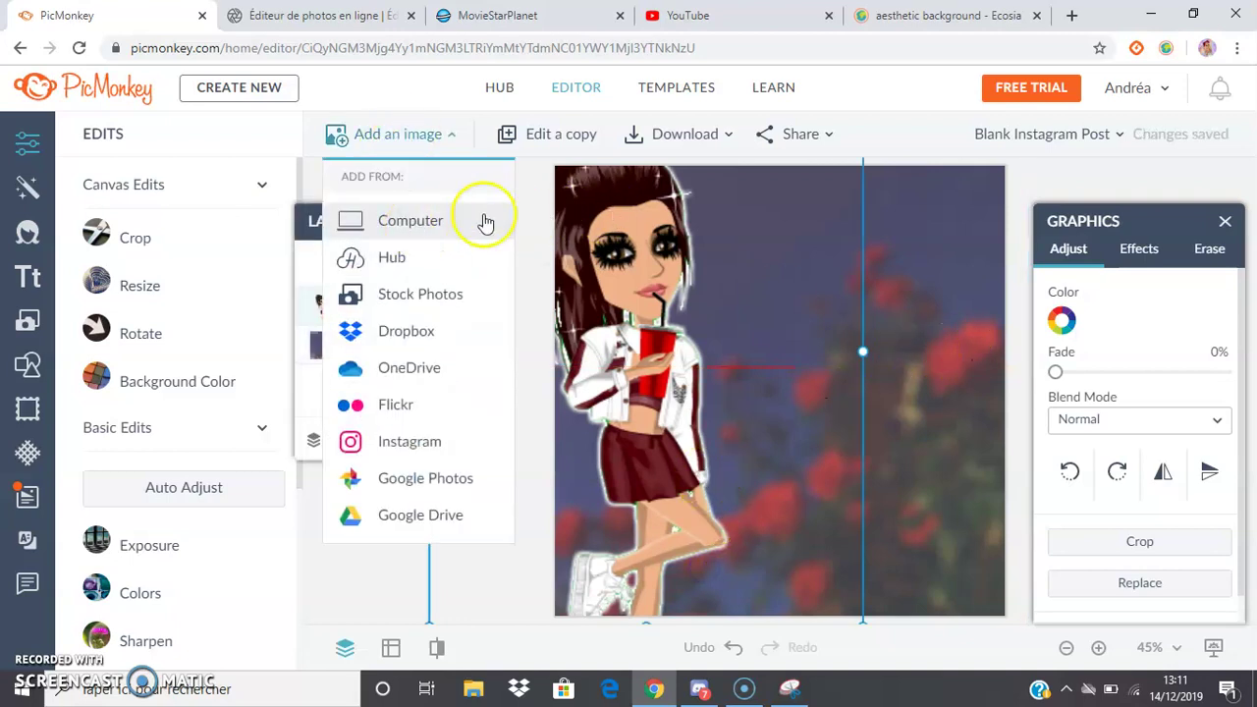
right_click(609, 202)
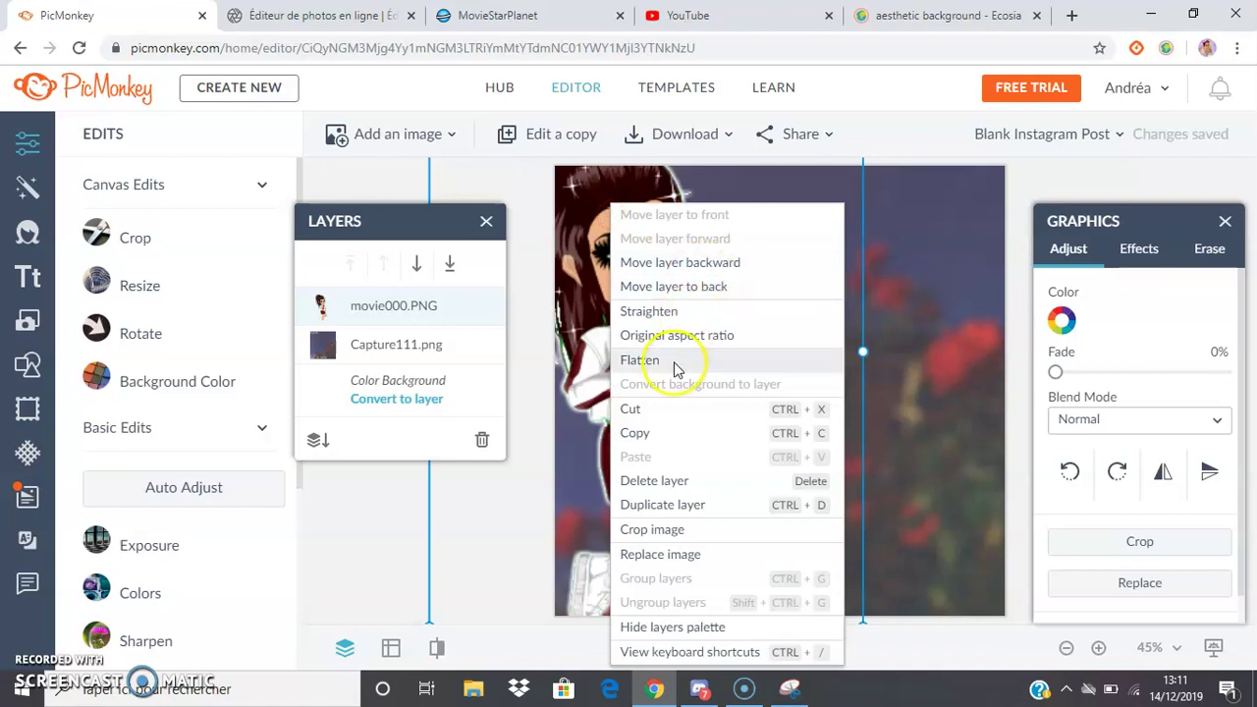
left_click(684, 511)
left_click_drag(715, 415, 752, 360)
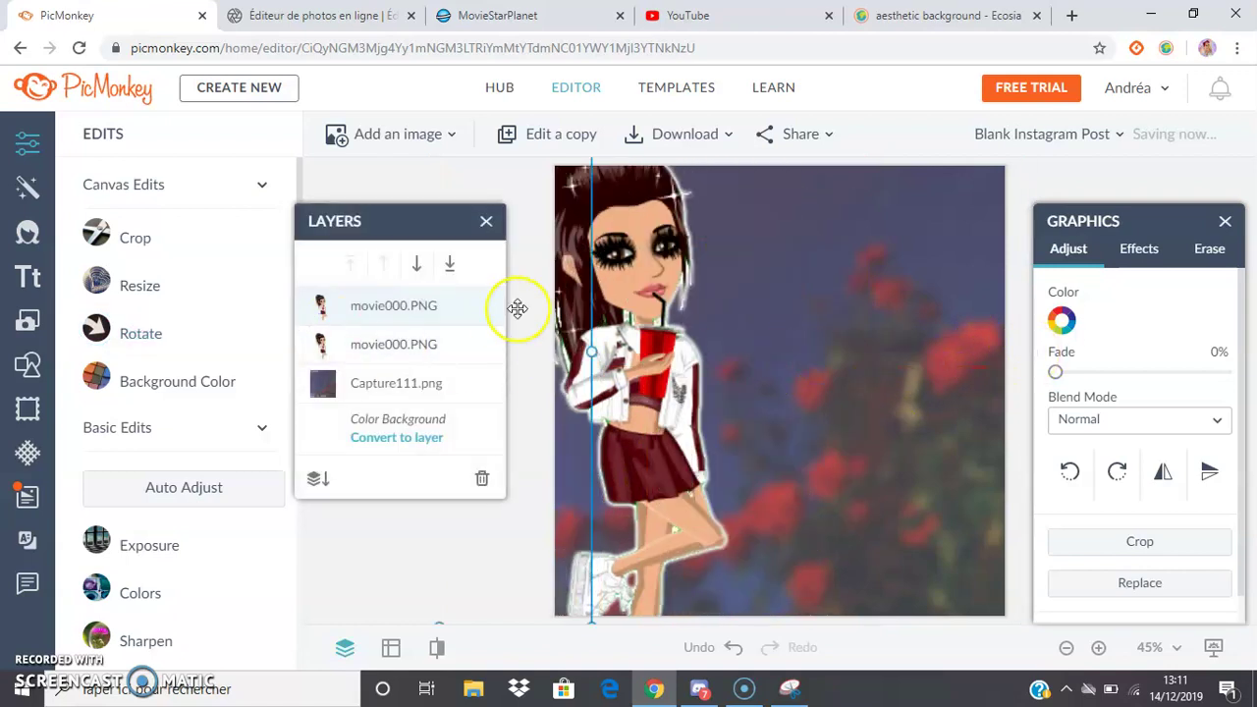
left_click_drag(806, 301, 644, 358)
left_click_drag(864, 353, 968, 330)
Add Logo YouTube.png from the computer's Images folder as a new layer
left_click(376, 135)
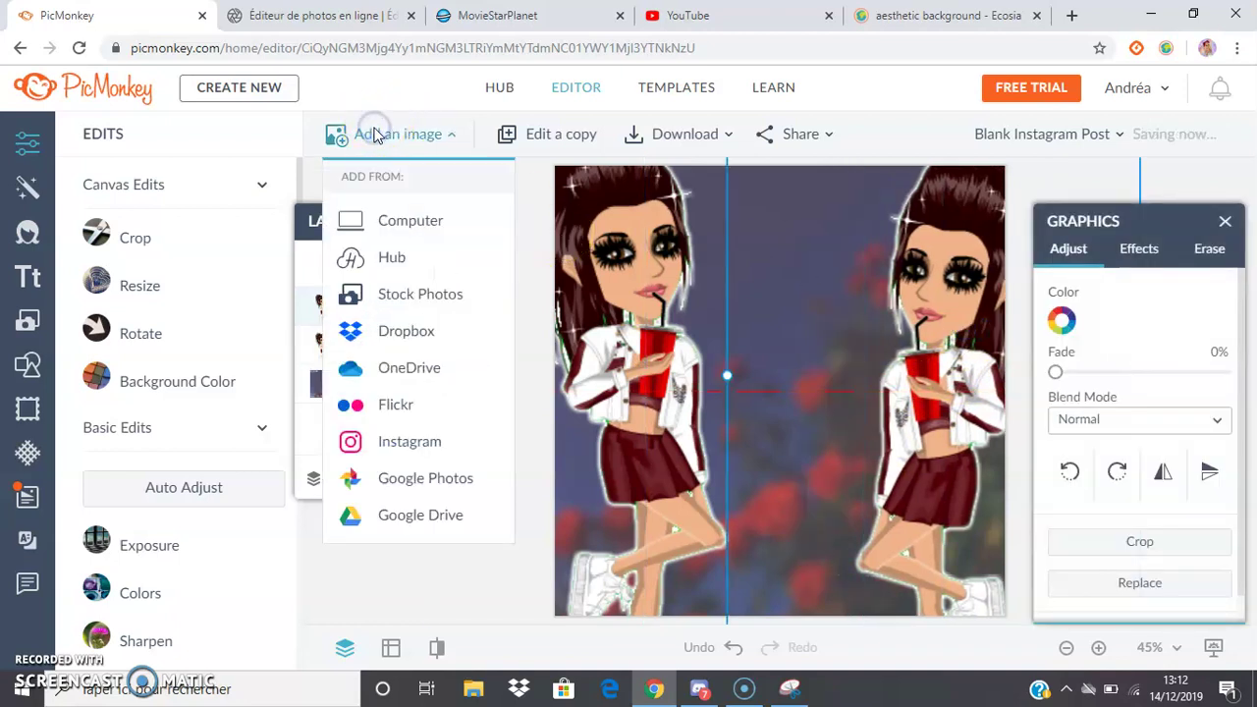
left_click(411, 234)
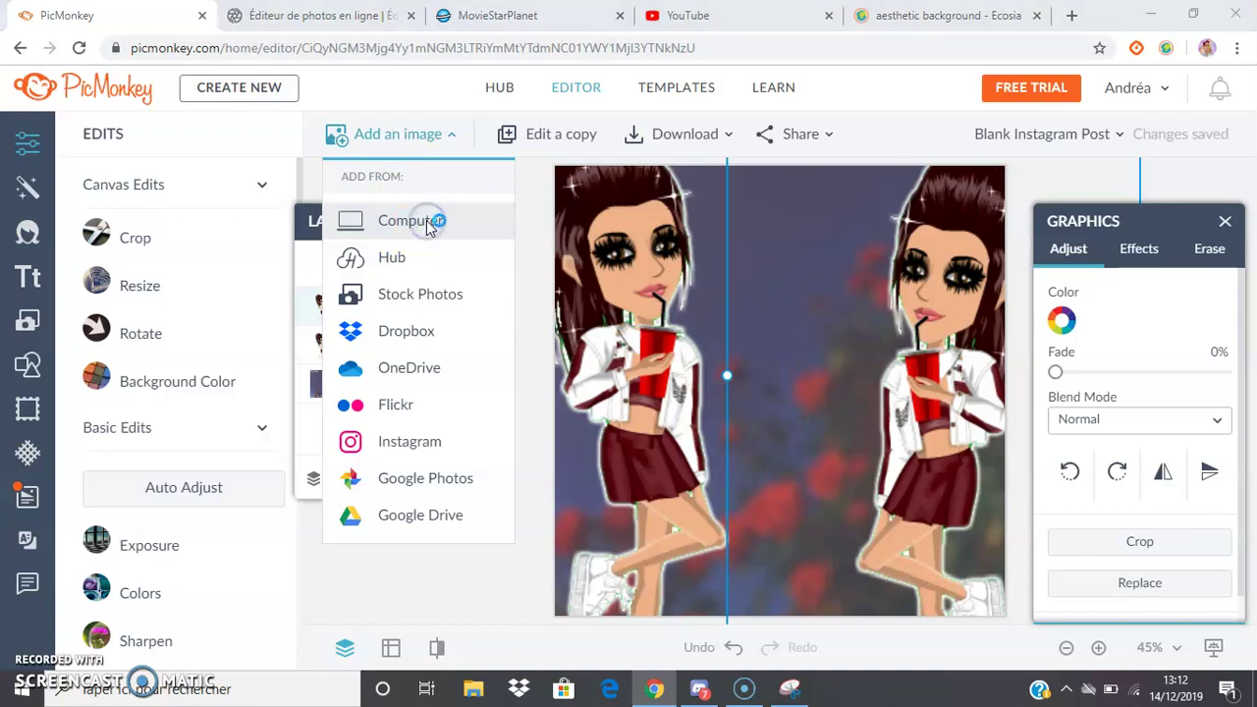
type("ye")
key("BackSpace")
key("BackSpace")
type("logo")
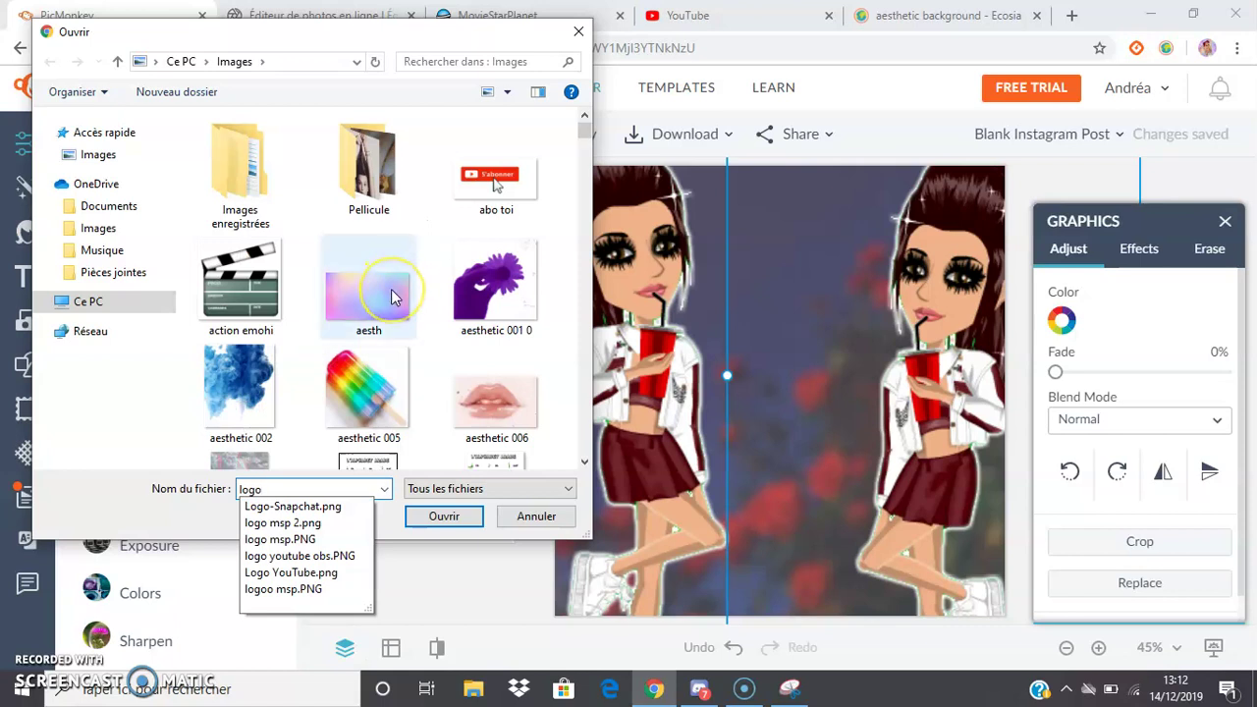
type(" youtube")
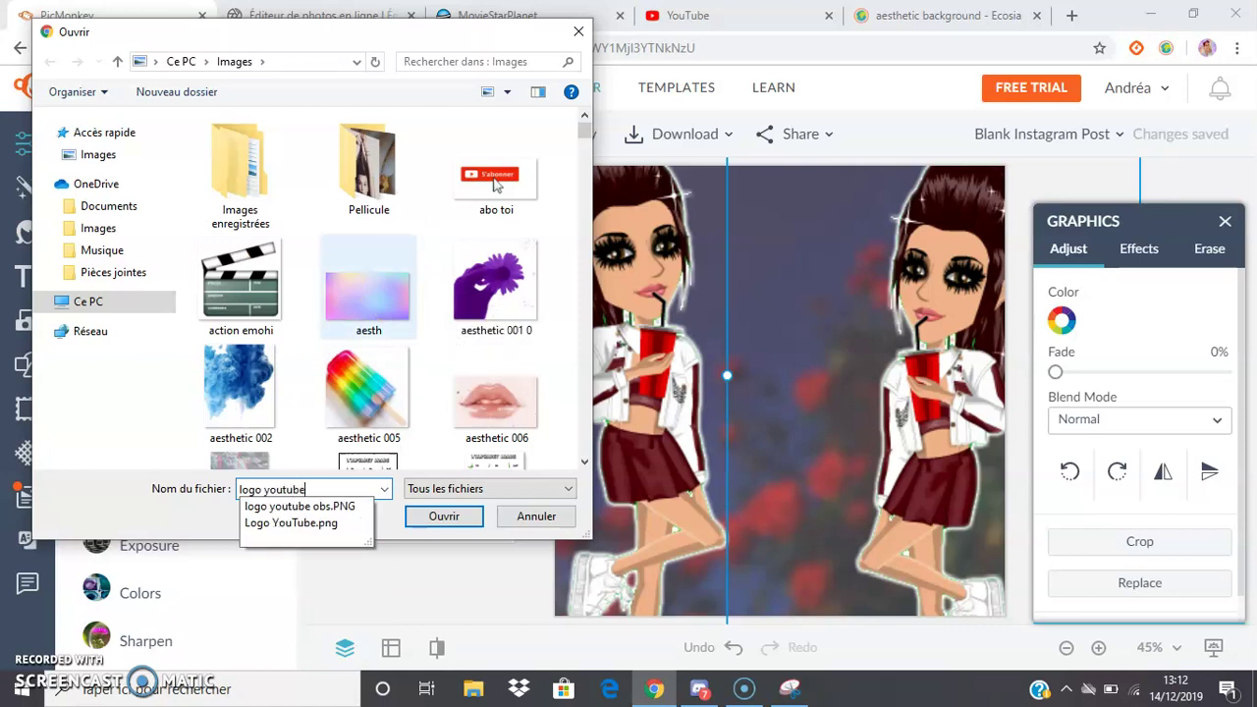
double_click(496, 184)
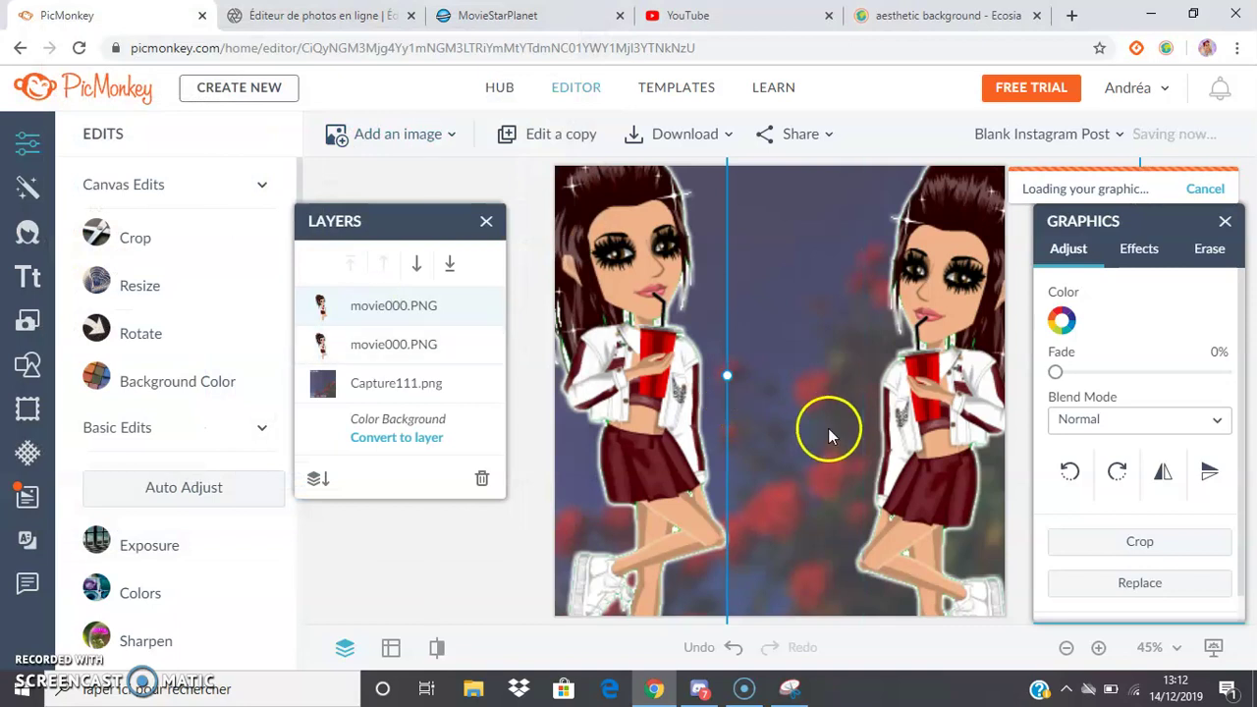
Scale the YouTube logo to fit between the two avatars and center it on the canvas
left_click_drag(555, 278, 694, 348)
left_click_drag(854, 350, 750, 328)
left_click(769, 297)
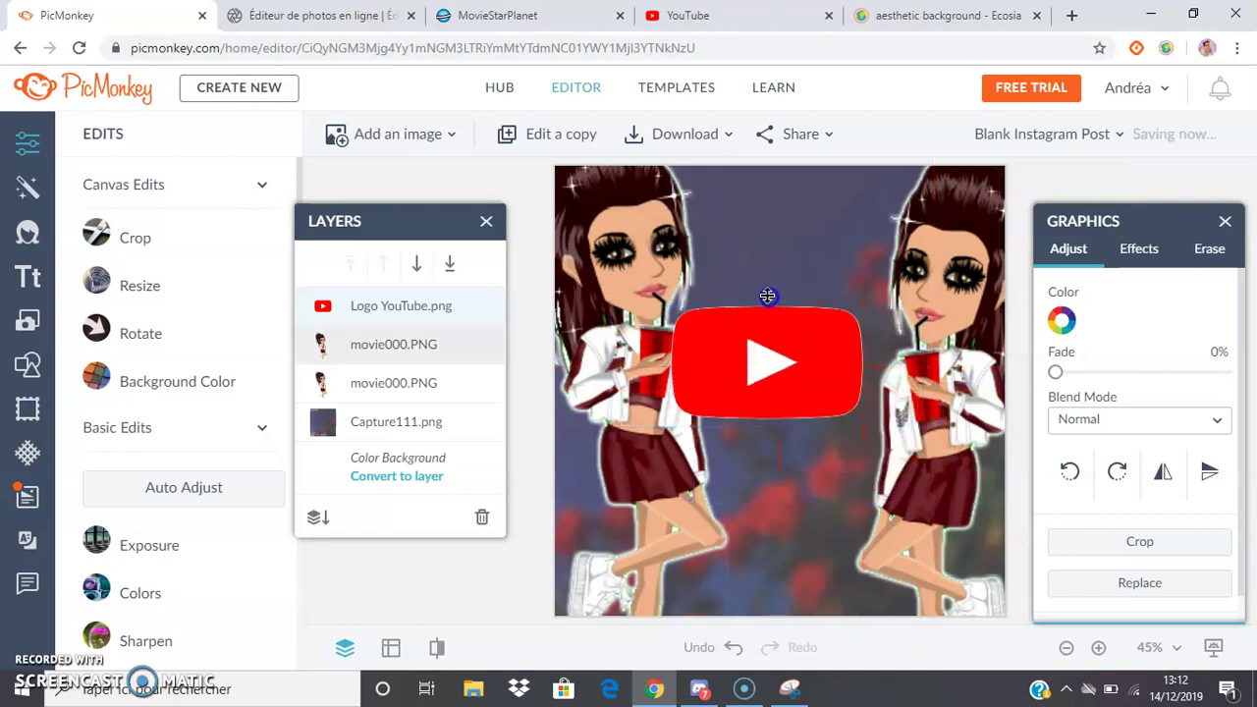
left_click(777, 384)
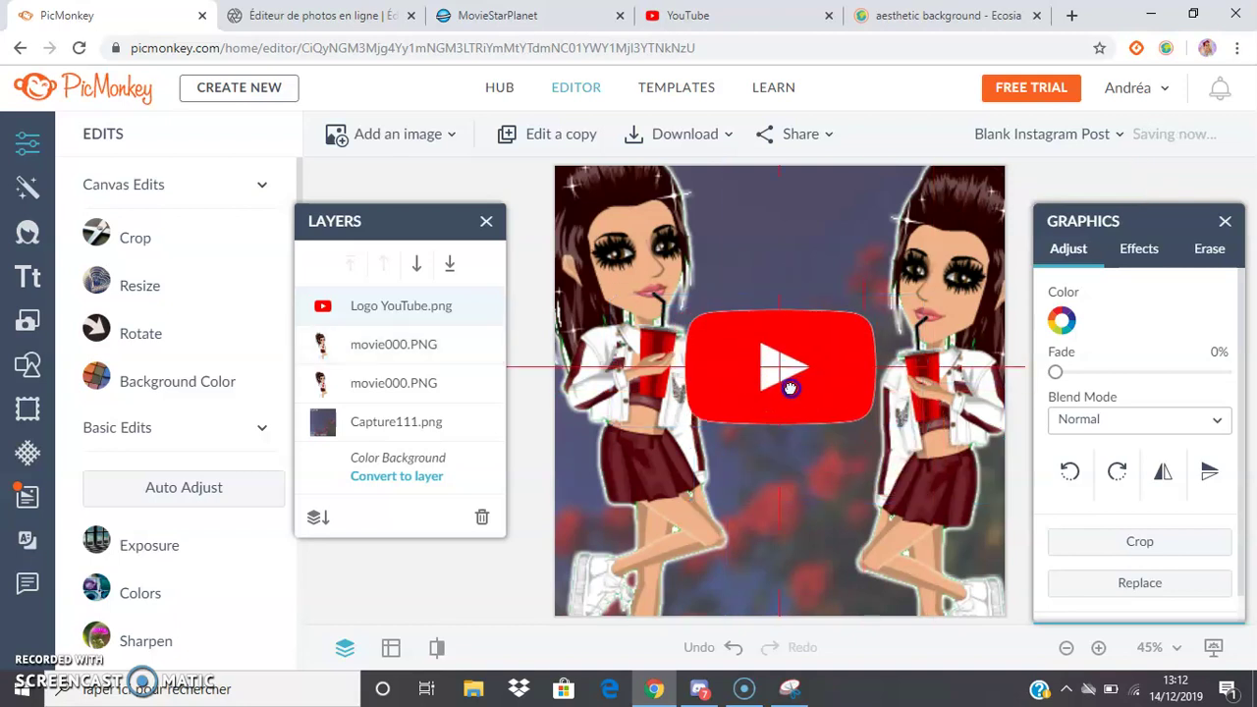
Add a new text box to the canvas
left_click(33, 278)
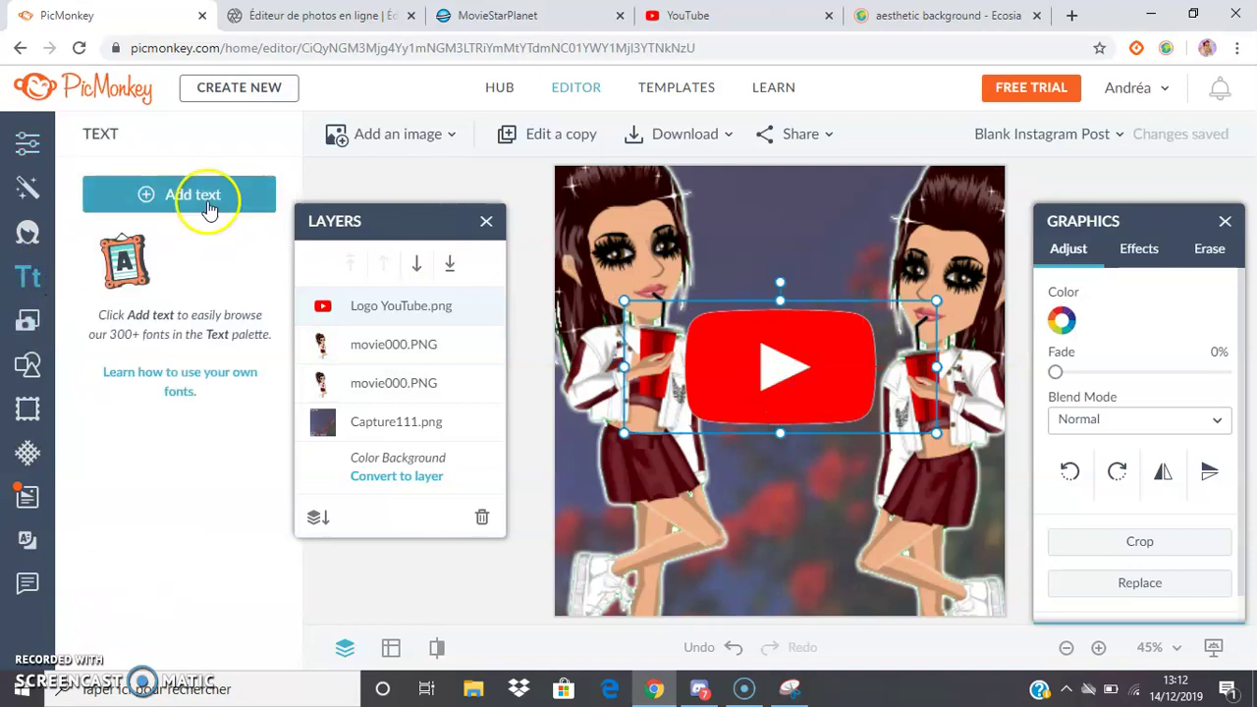
left_click(208, 195)
Check the channel's live subscriber count on livecounts.net in a new tab and close that page
left_click(1073, 10)
type("livecounts.net")
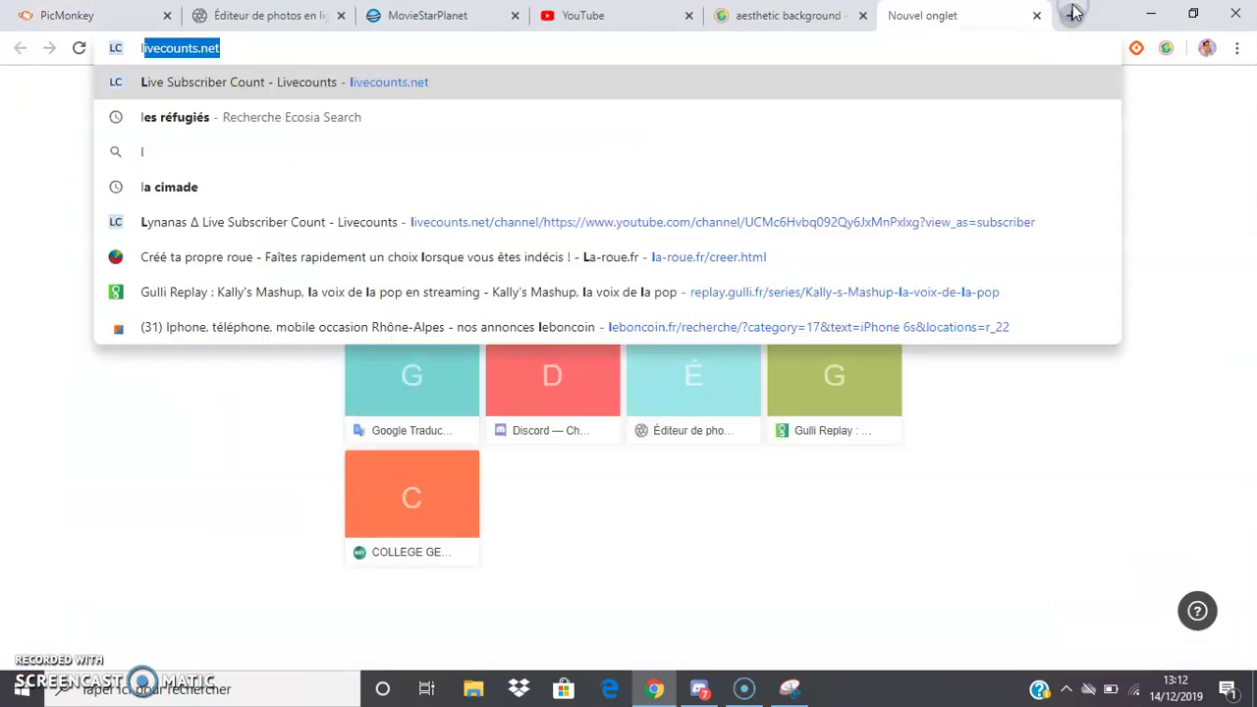
left_click(896, 220)
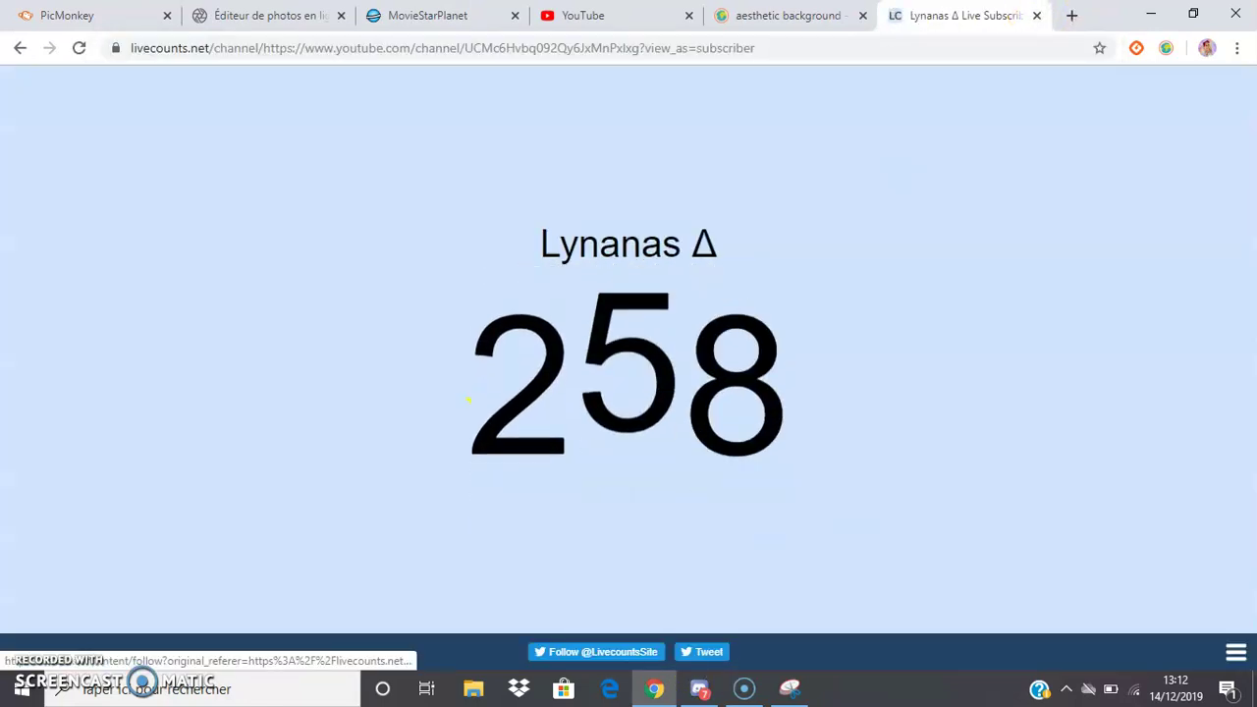
left_click(1037, 17)
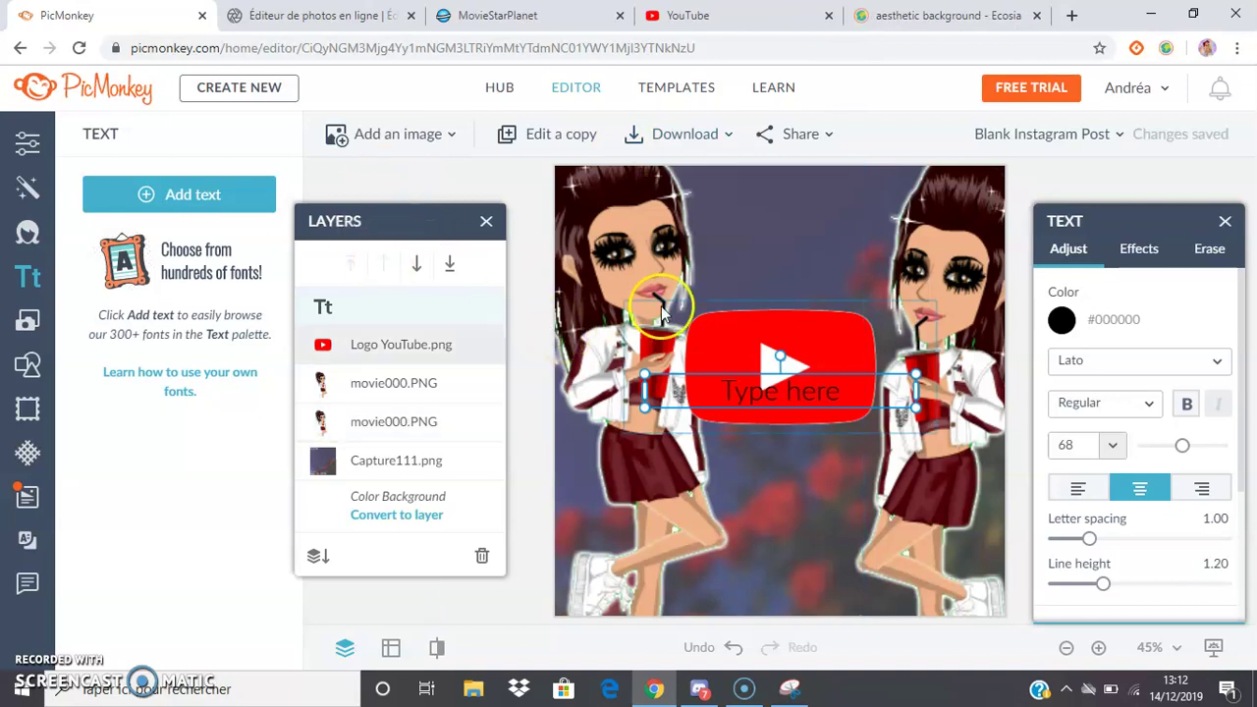
Replace the placeholder text with the channel name in the Good Dog font at size 200, below the YouTube logo
left_click(791, 391)
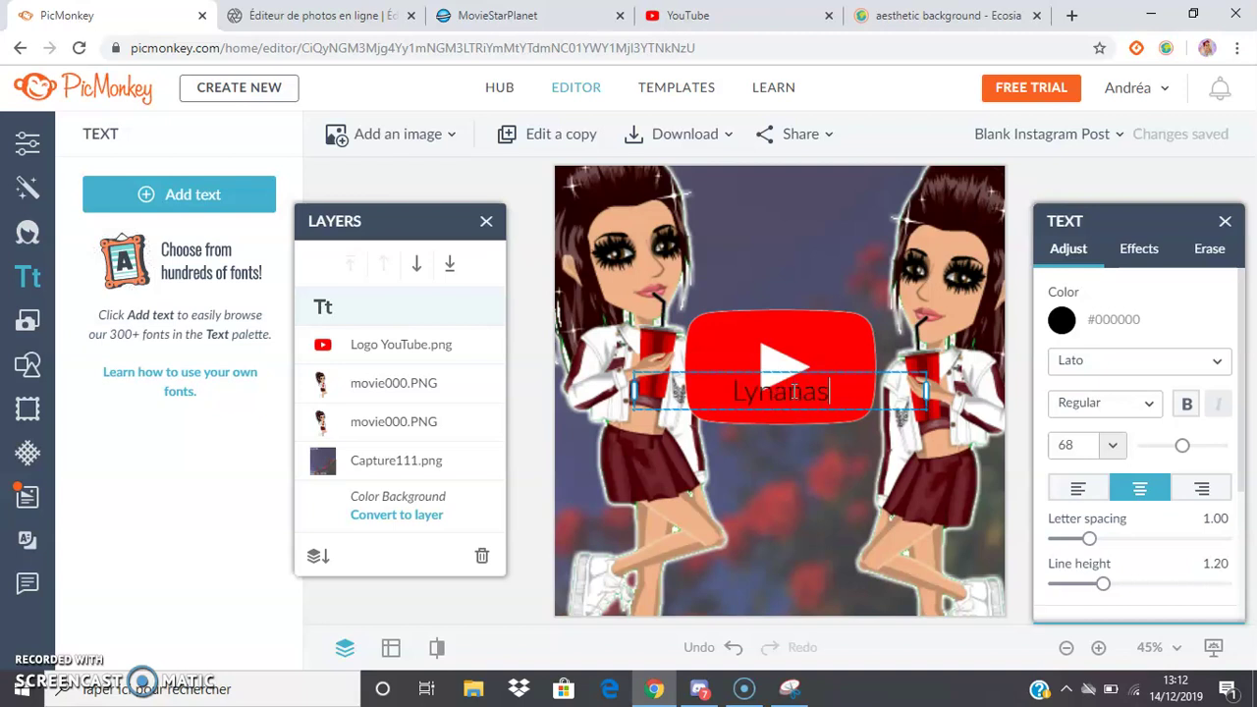
left_click(889, 454)
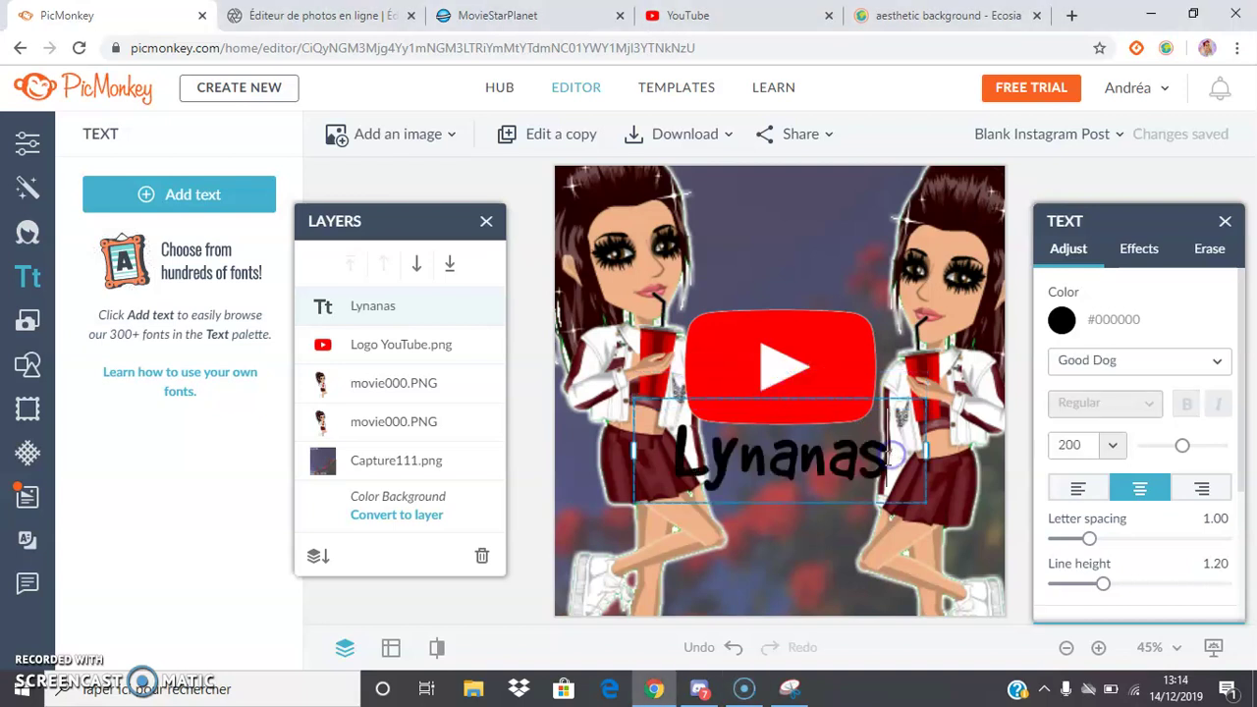
left_click_drag(889, 454, 660, 460)
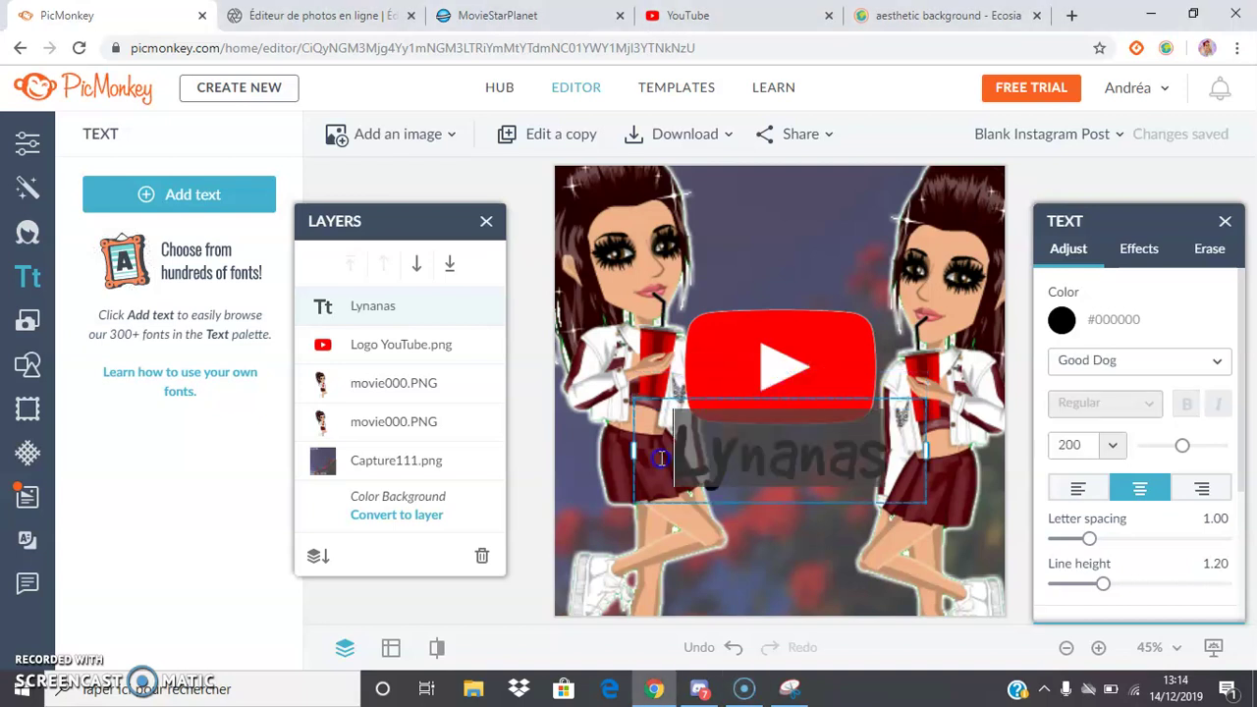
left_click(1144, 363)
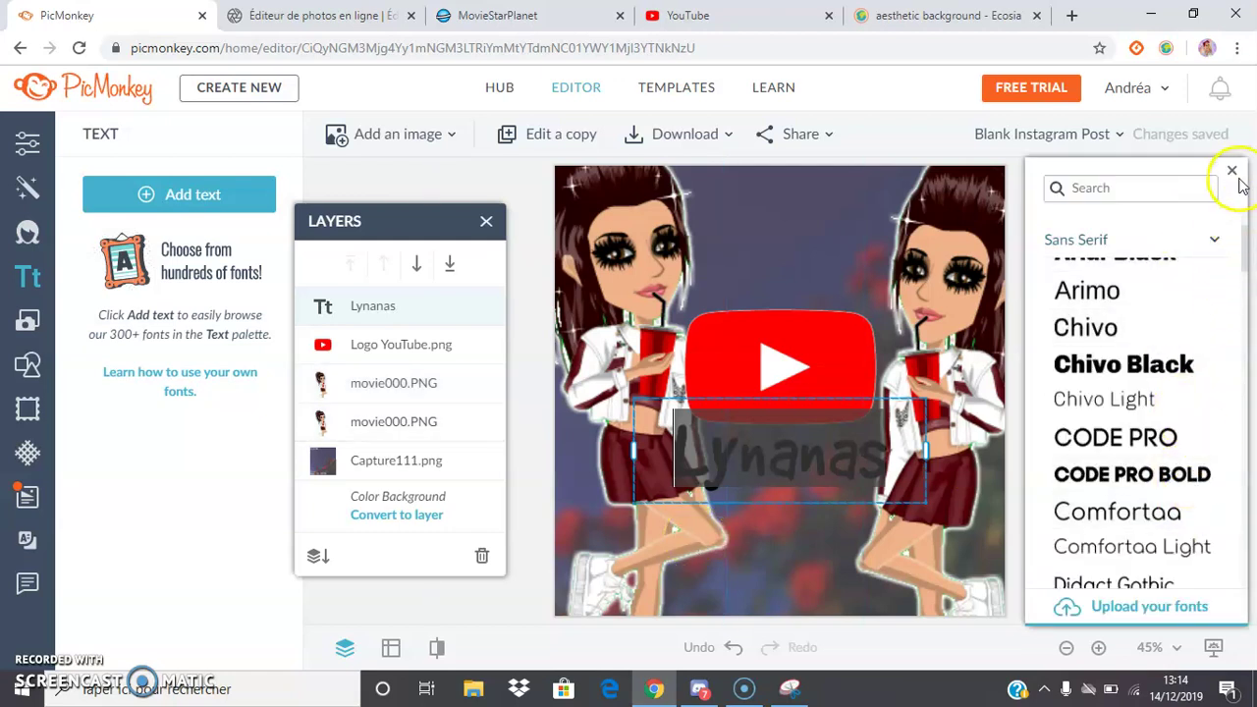
left_click(1235, 172)
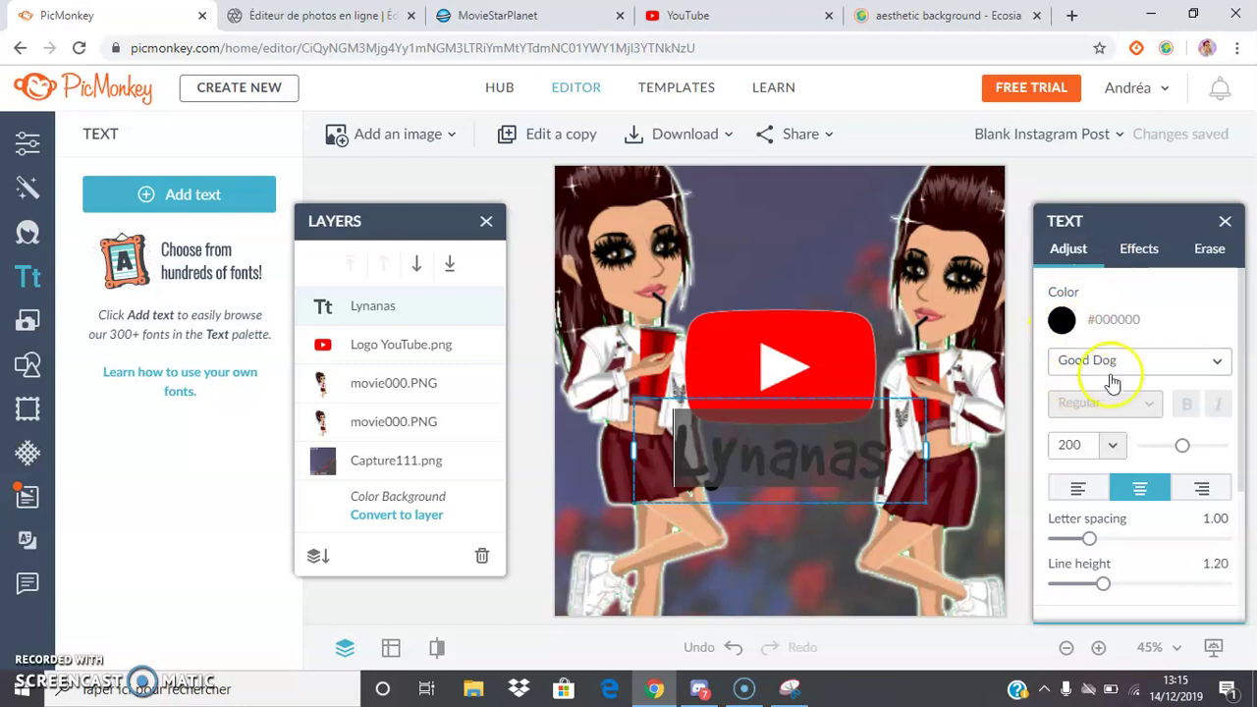
Set the channel name's colour to white (#FFFFFF) and move the text down between the avatars' legs
left_click(1062, 321)
left_click(939, 610)
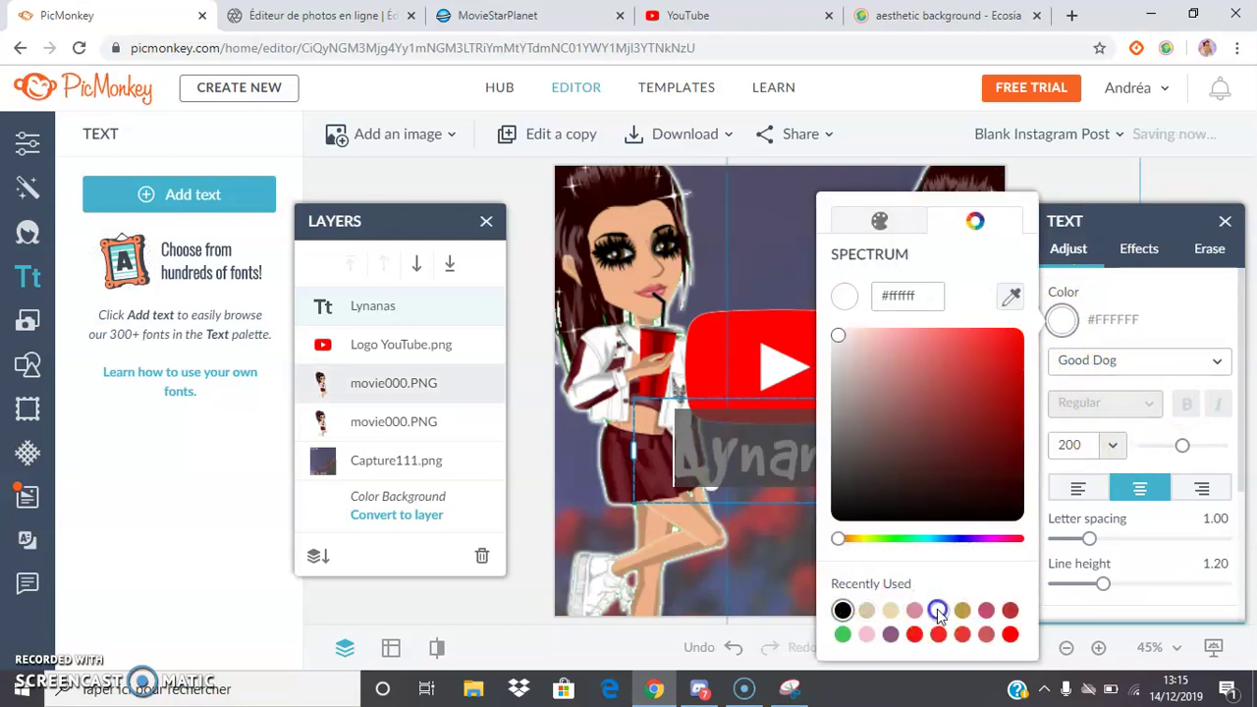
left_click(514, 592)
left_click(821, 338)
left_click_drag(805, 461, 818, 563)
Try the dark red #76303B as the channel name's colour
left_click(874, 563)
left_click_drag(902, 564, 683, 565)
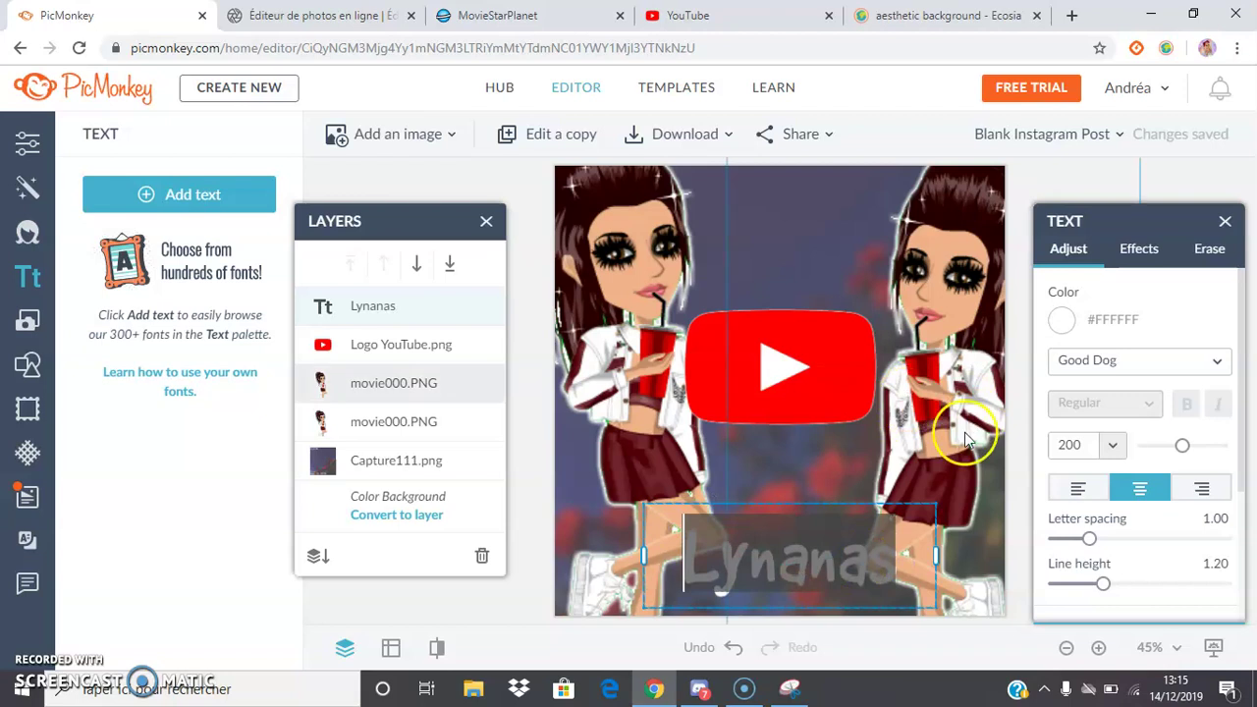
left_click(1061, 318)
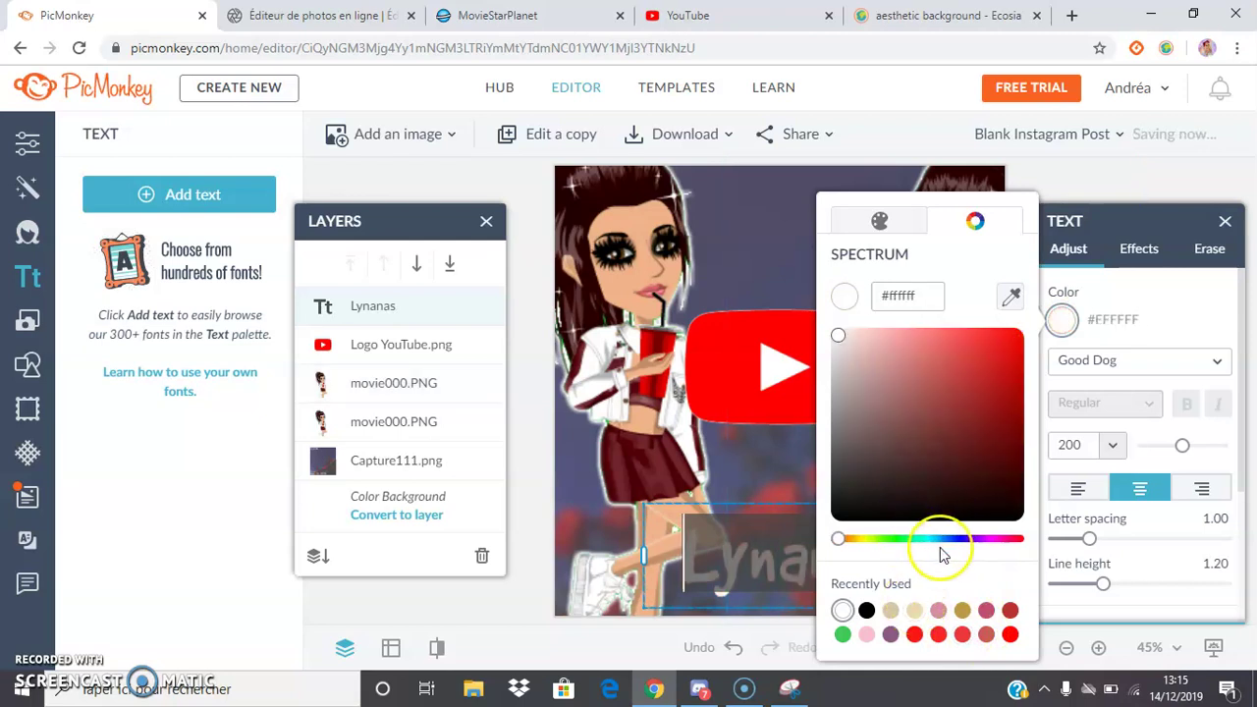
left_click(944, 430)
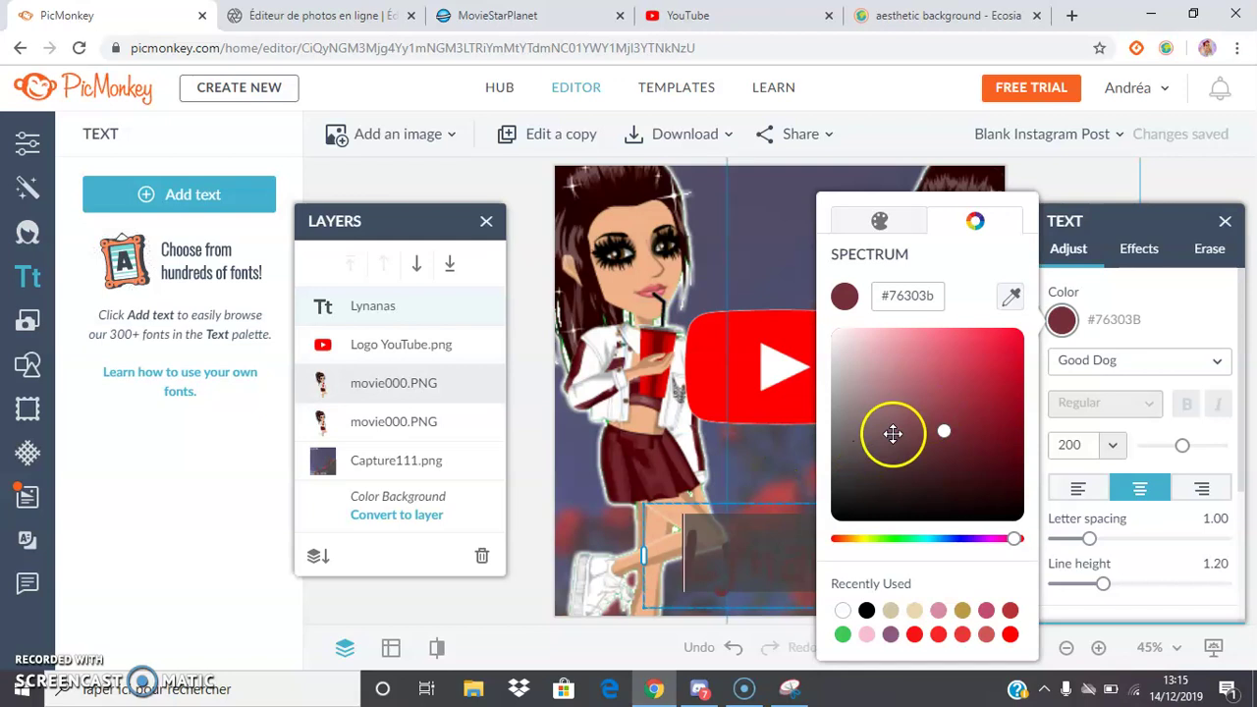
left_click(823, 563)
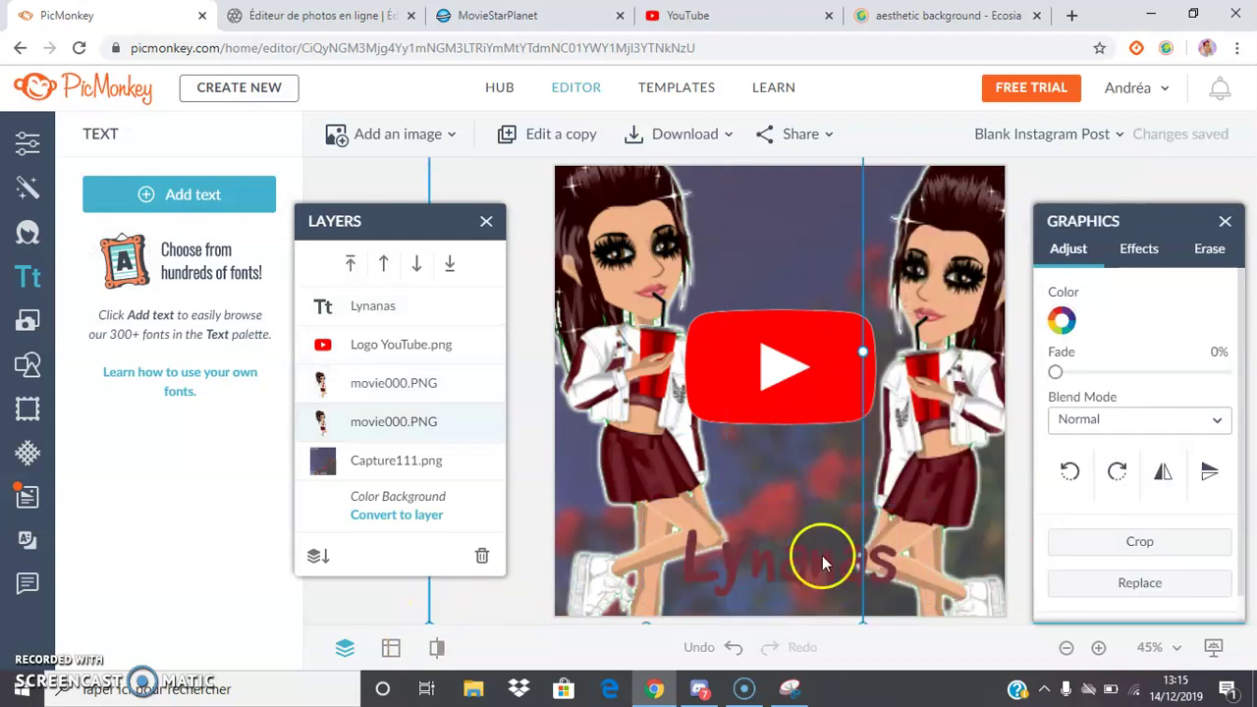
left_click(905, 559)
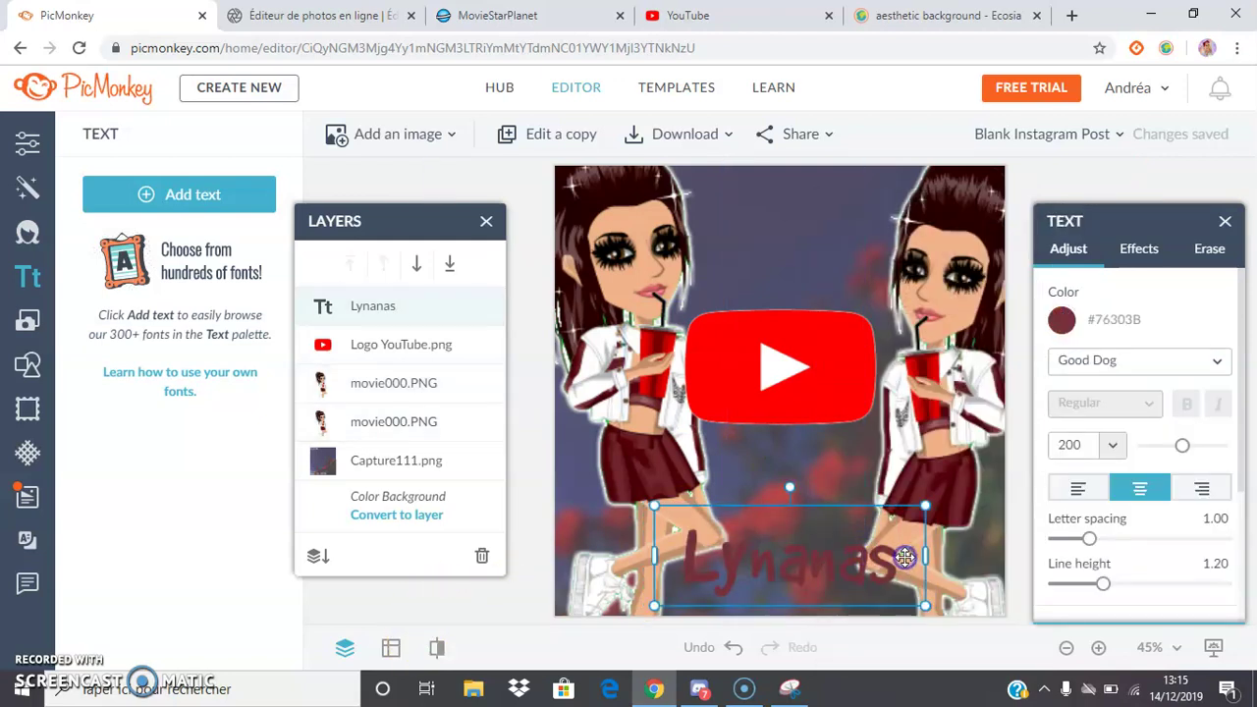
Try the darker red #553036 on the channel name and set the text back to white (#FFFFFF)
left_click(1061, 319)
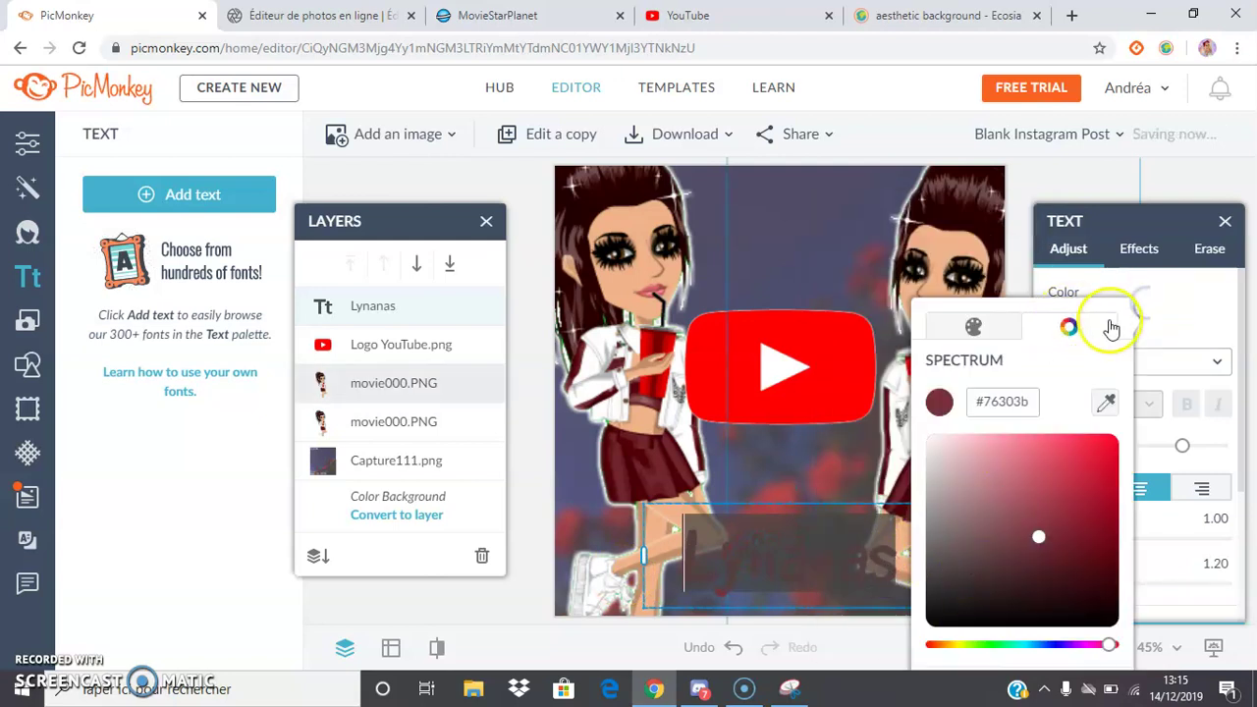
left_click(1145, 328)
left_click(1062, 321)
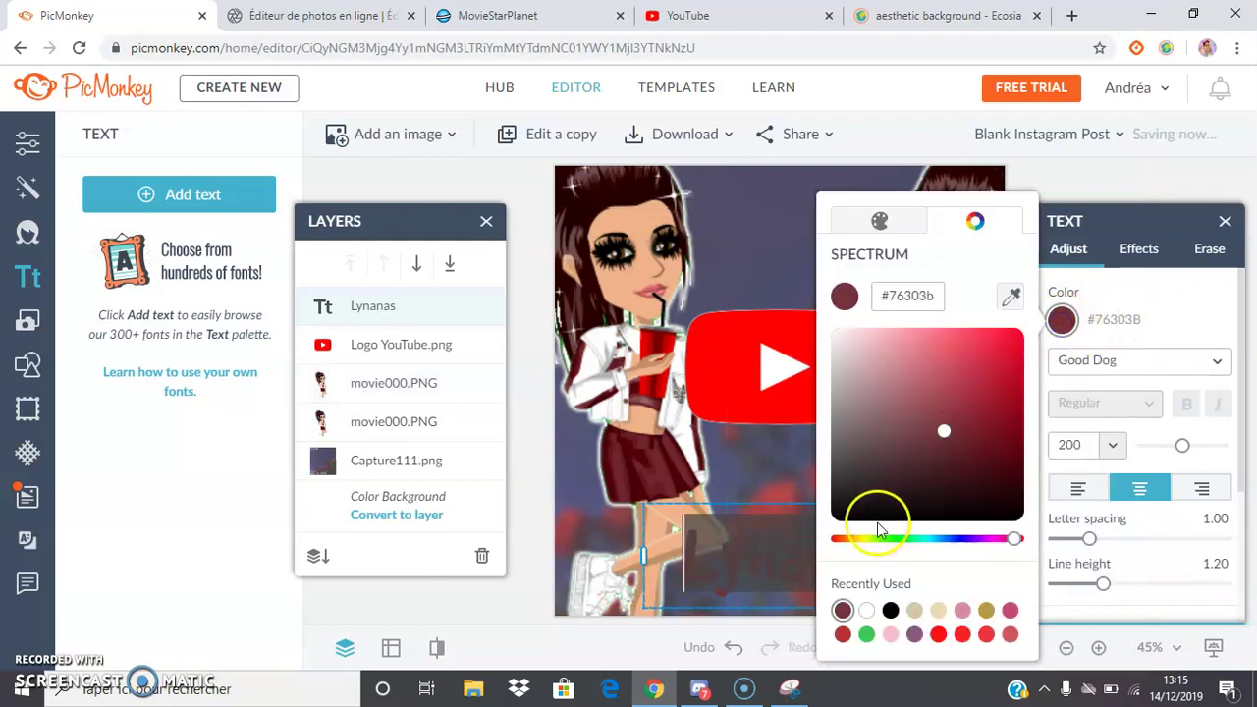
left_click(917, 454)
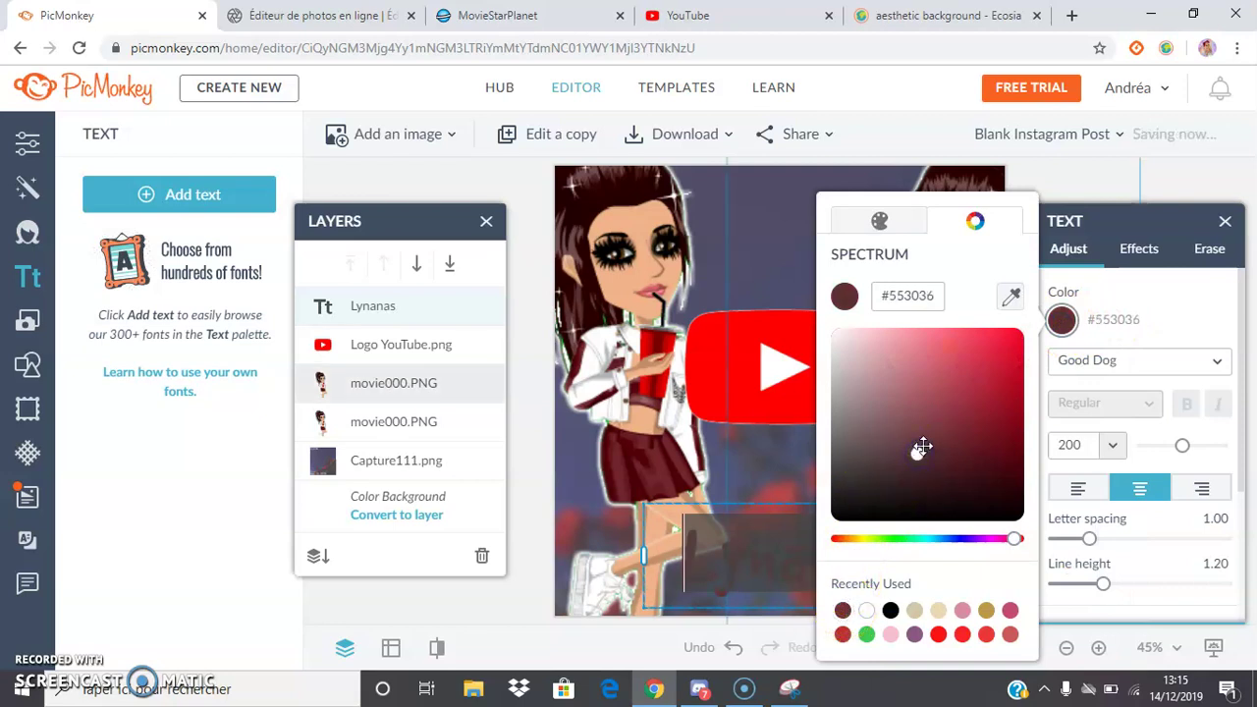
left_click(544, 597)
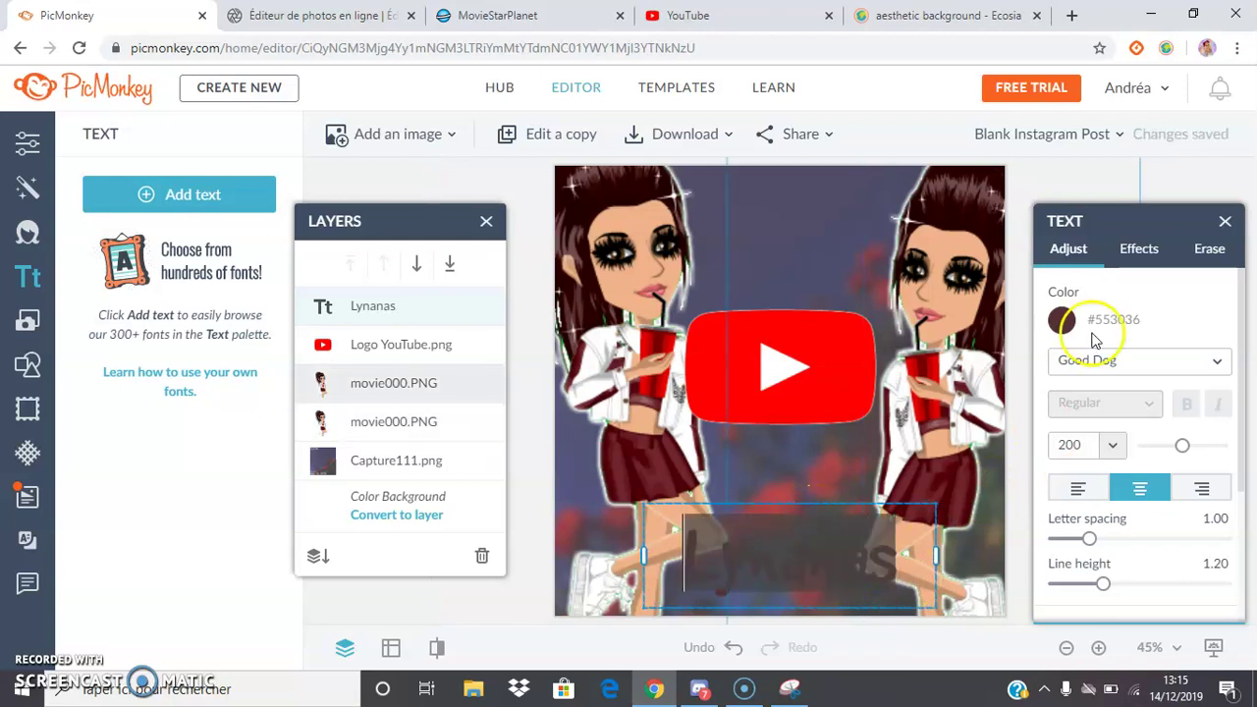
left_click(1062, 319)
left_click(890, 610)
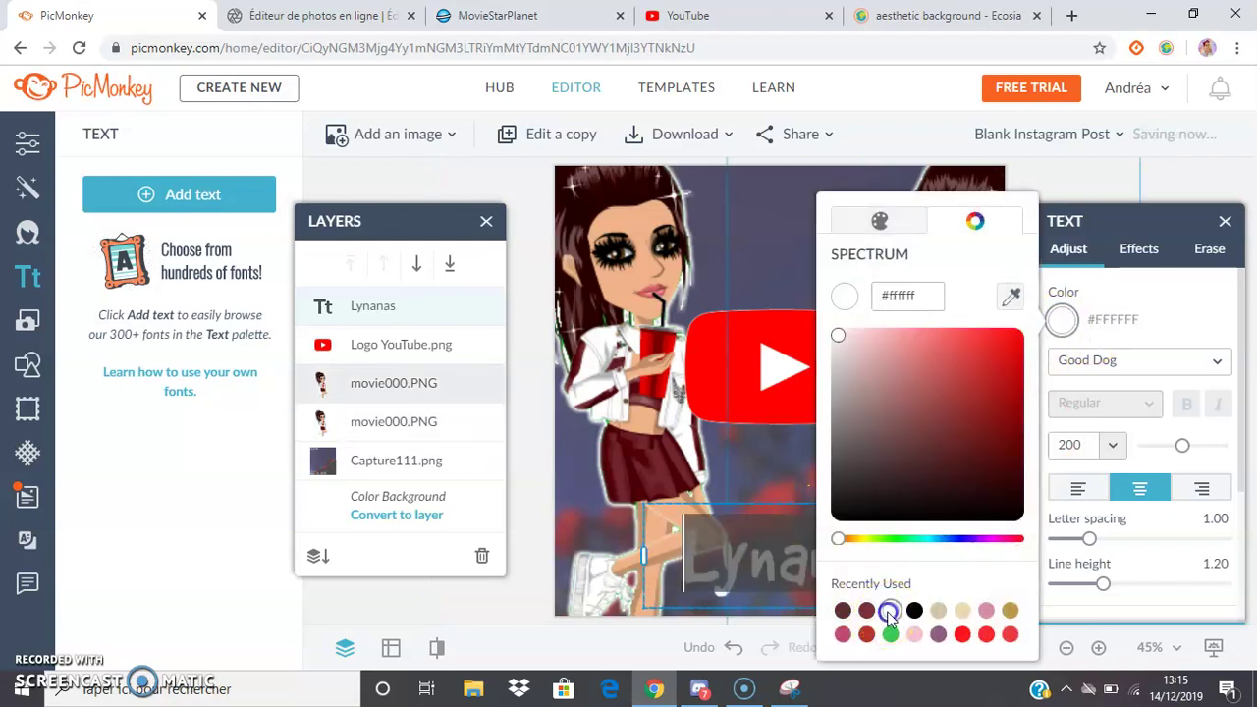
left_click(539, 620)
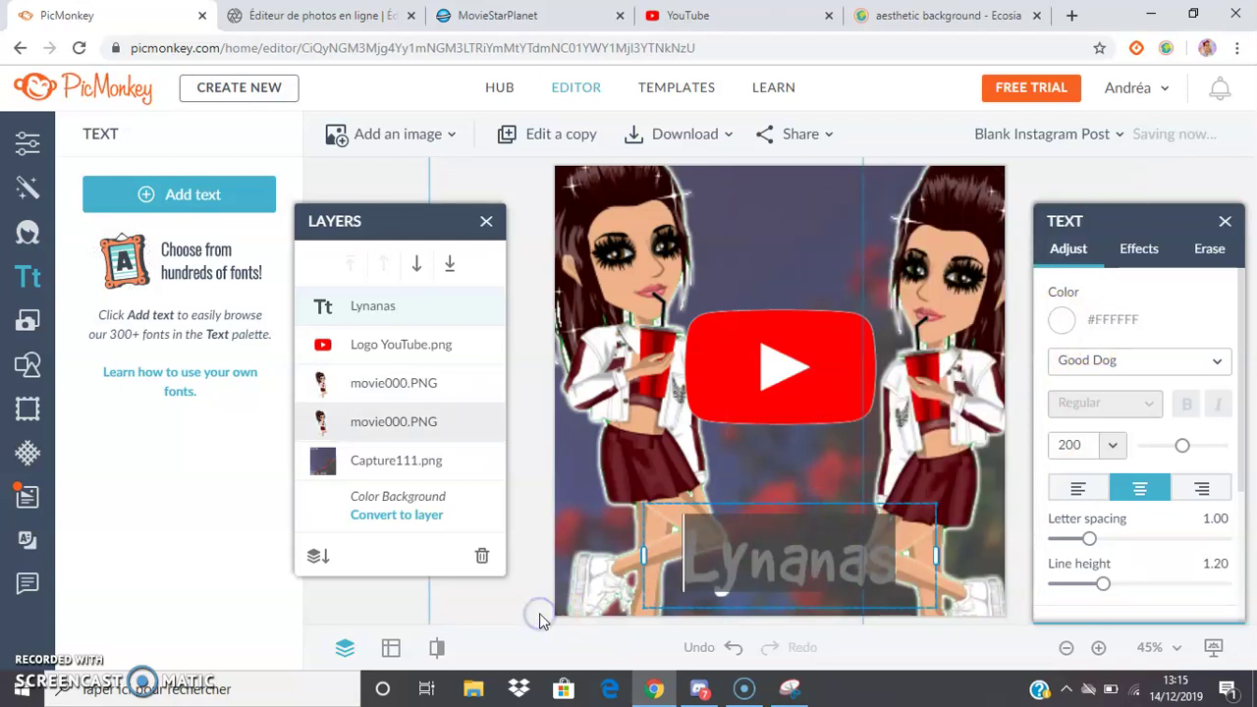
Try to download the composition and dismiss the subscription offer
left_click(667, 147)
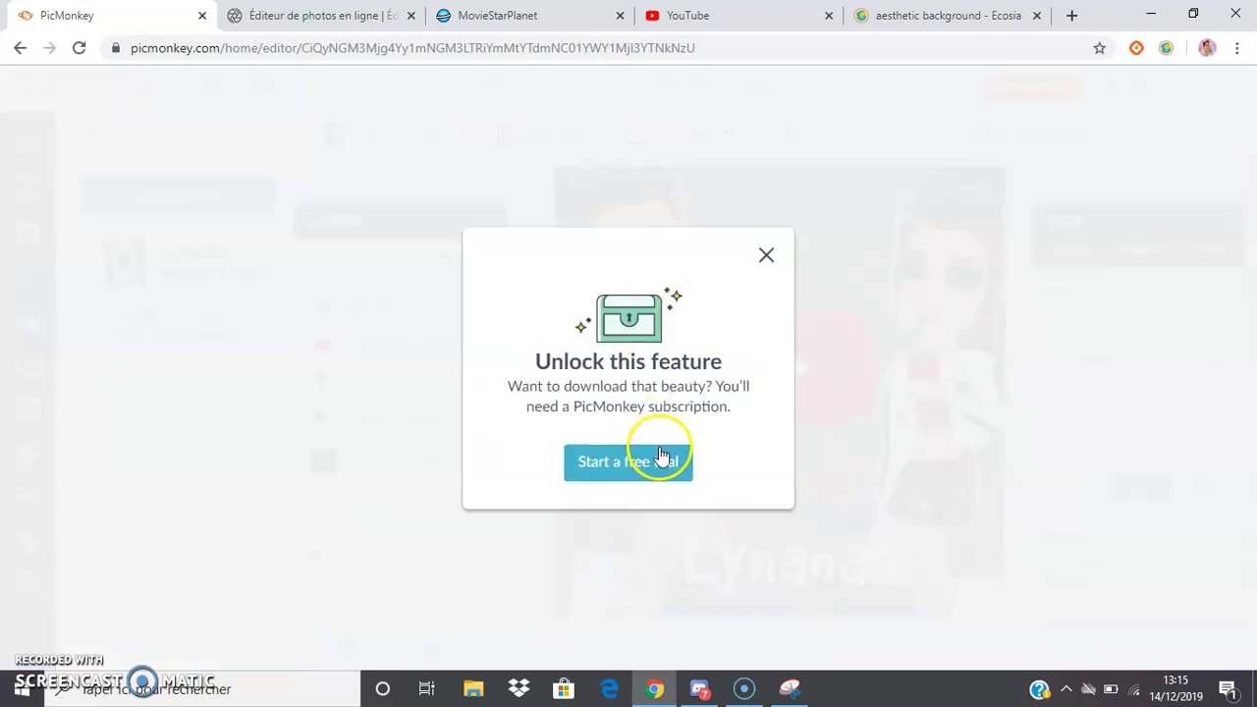
left_click(767, 261)
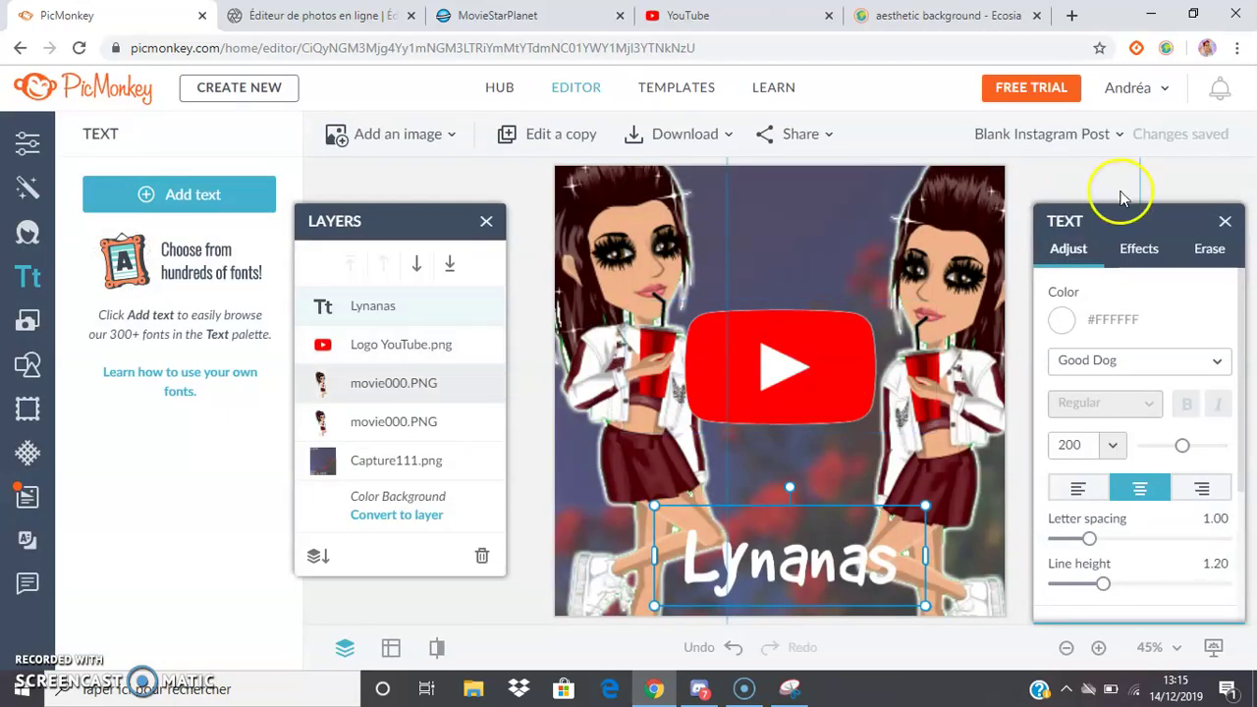
Move the YouTube logo down so it sits behind the channel name text
left_click(1242, 184)
left_click_drag(785, 405, 802, 537)
left_click(831, 407)
Add another text box to the canvas
left_click(219, 206)
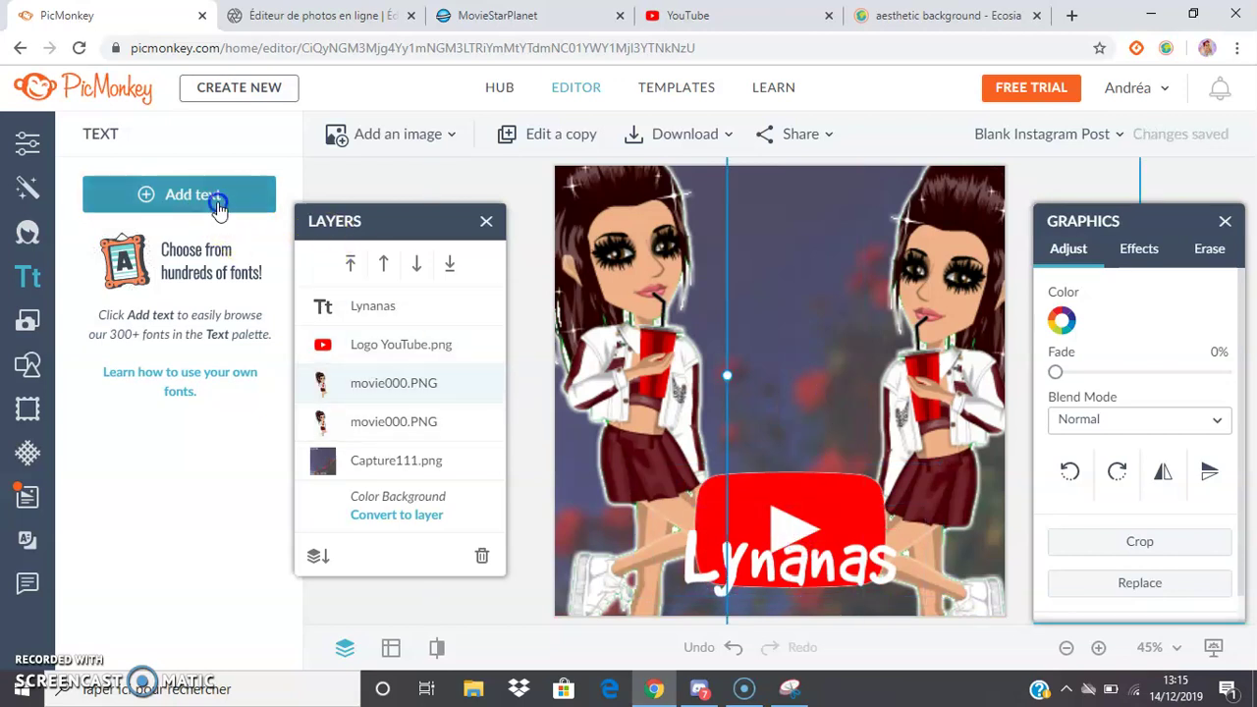